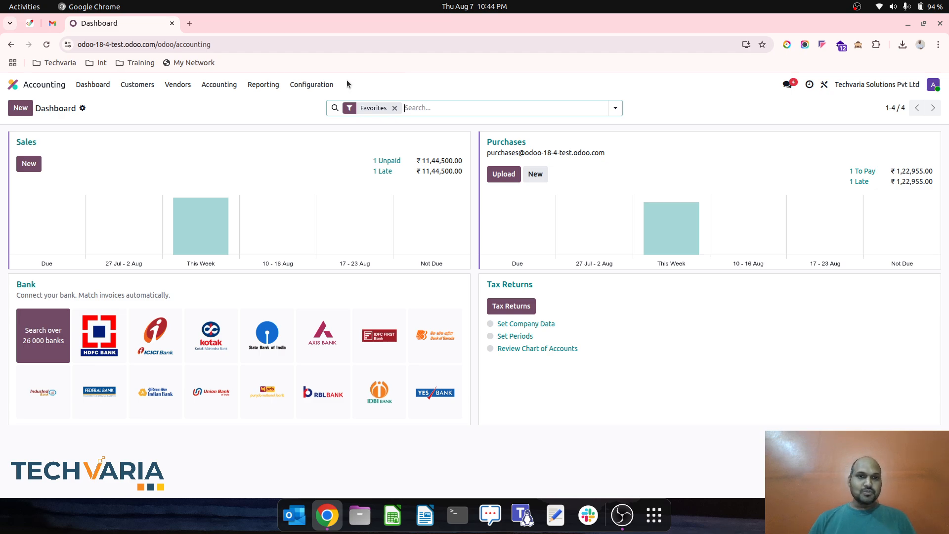
- Open the Trading Business analytic plan and view its list of subplans
{"action": "left_click", "coordinate": [311, 84]}
{"action": "scroll", "coordinate": [358, 211], "scroll_direction": "down", "scroll_amount": 5}
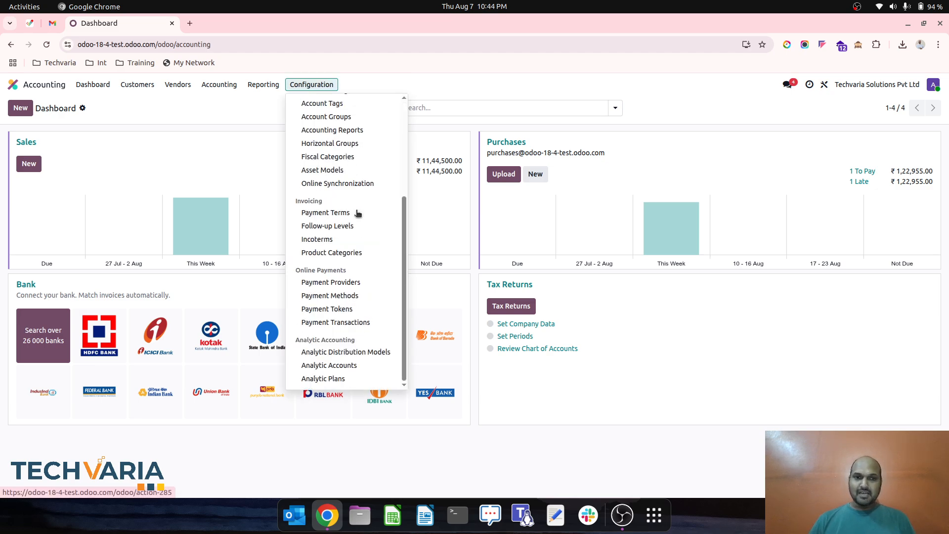
{"action": "left_click", "coordinate": [358, 376]}
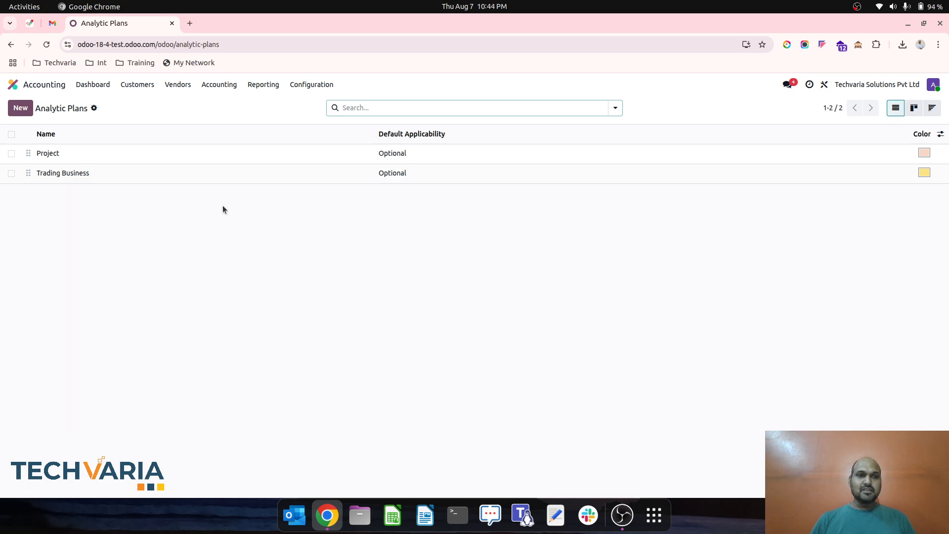
{"action": "left_click", "coordinate": [198, 176]}
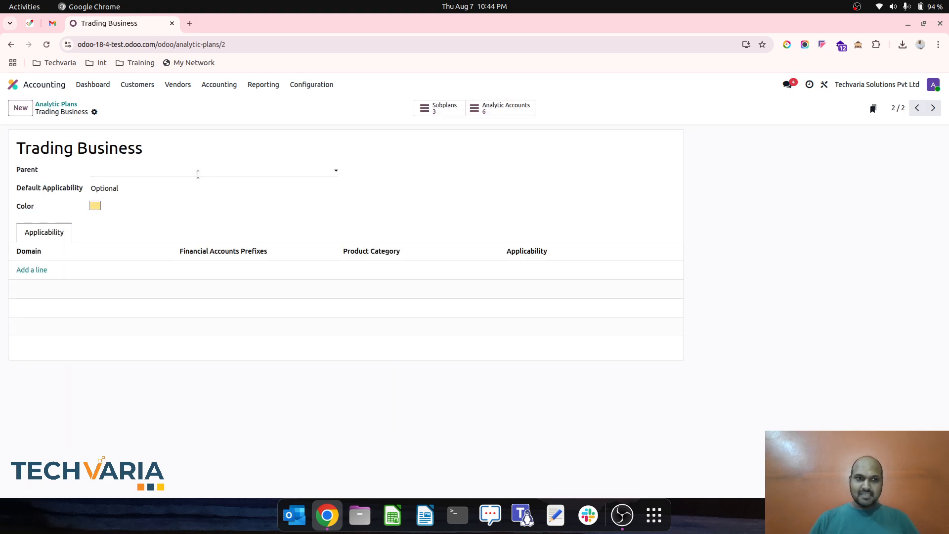
{"action": "left_click", "coordinate": [437, 112]}
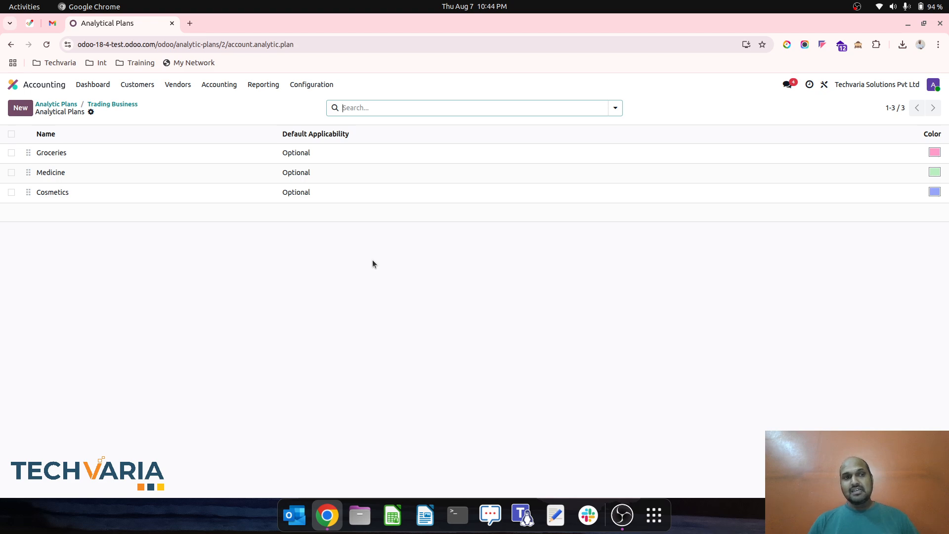
- Open the Cosmetics subplan of Trading Business and view the subplans beneath it
{"action": "left_click", "coordinate": [90, 198]}
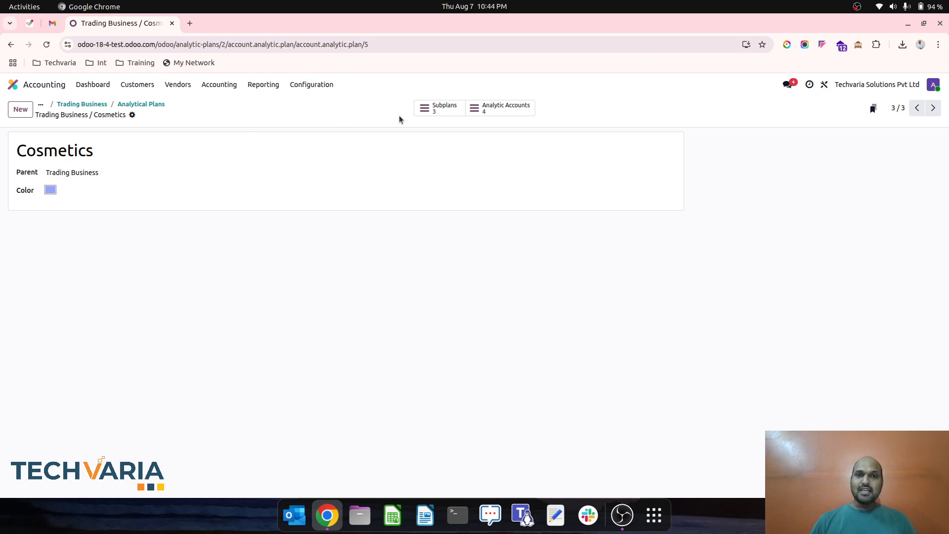
{"action": "left_click", "coordinate": [437, 109]}
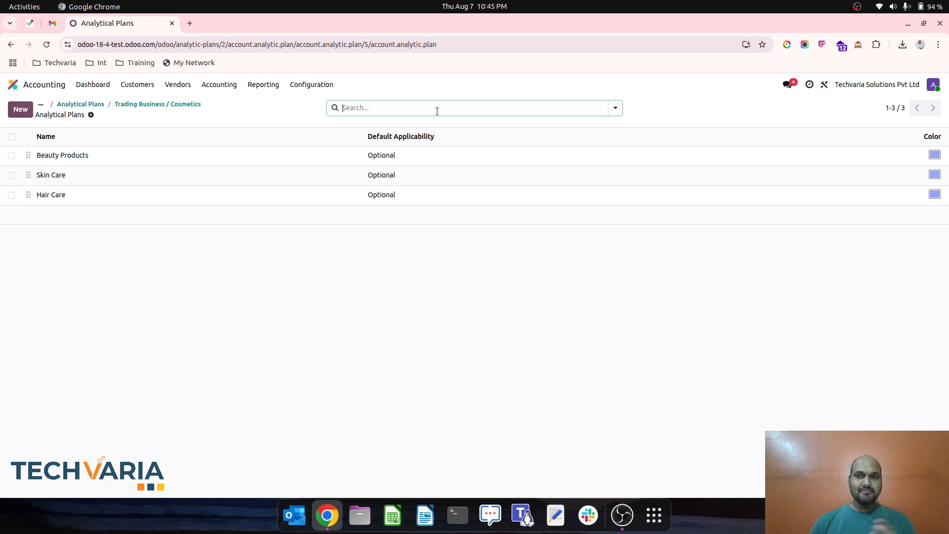
{"action": "left_click", "coordinate": [169, 105]}
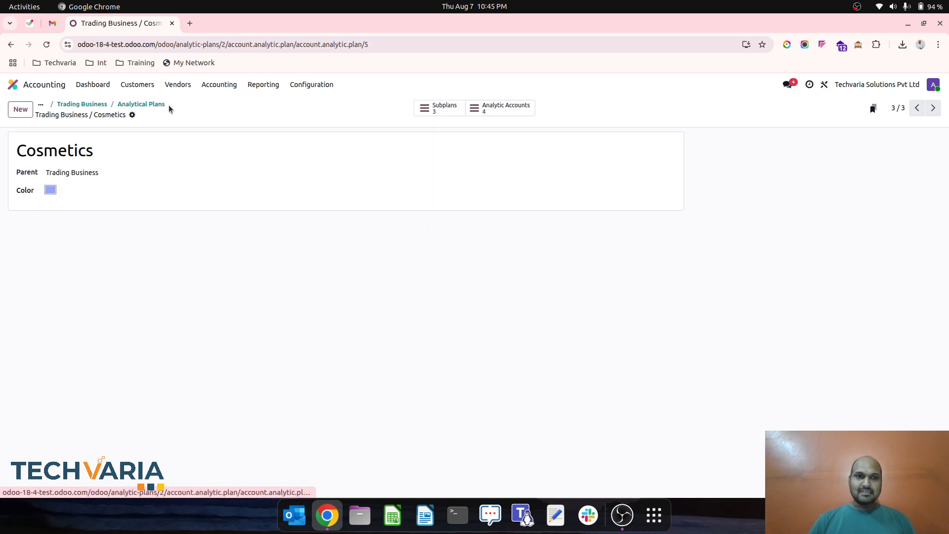
- Go back to the Trading Business subplans, open Medicine and view the subplans beneath it
{"action": "left_click", "coordinate": [128, 104]}
{"action": "left_click", "coordinate": [96, 171]}
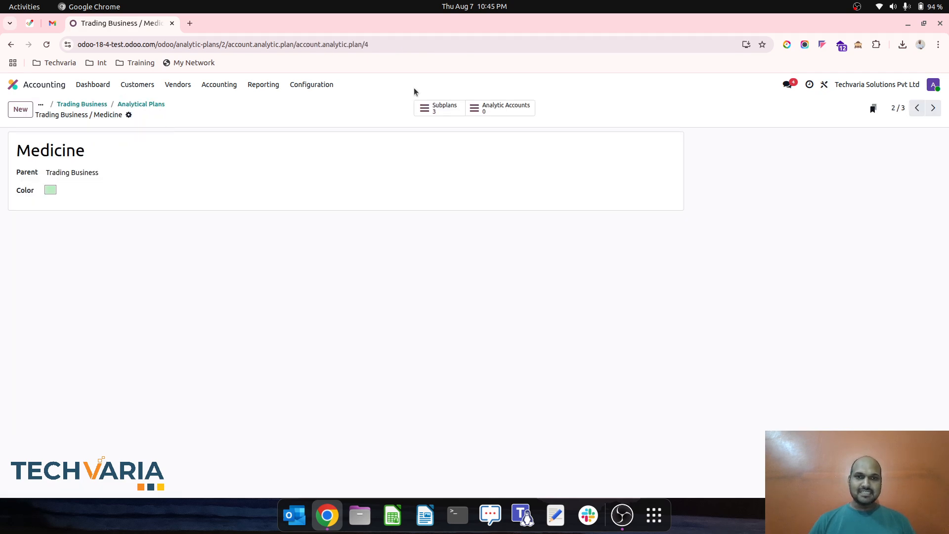
{"action": "left_click", "coordinate": [438, 108]}
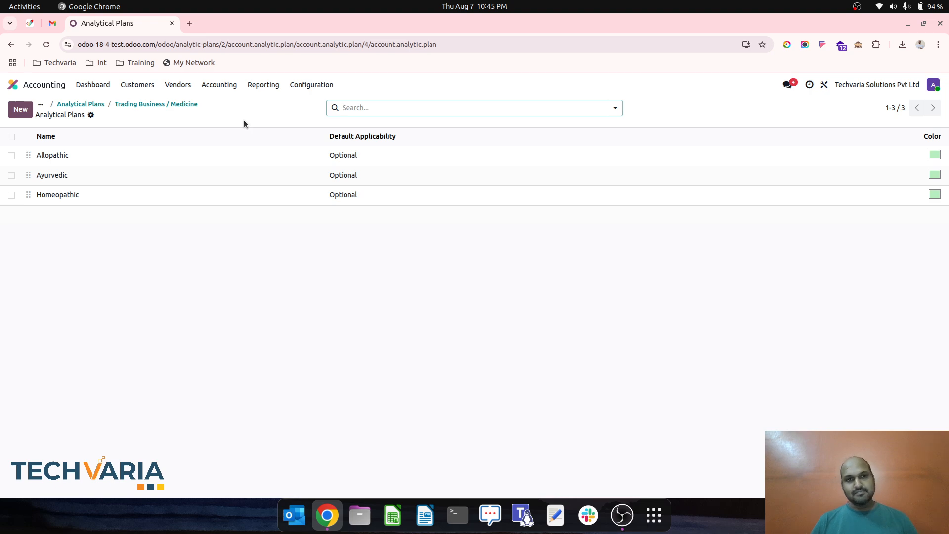
{"action": "left_click", "coordinate": [150, 104]}
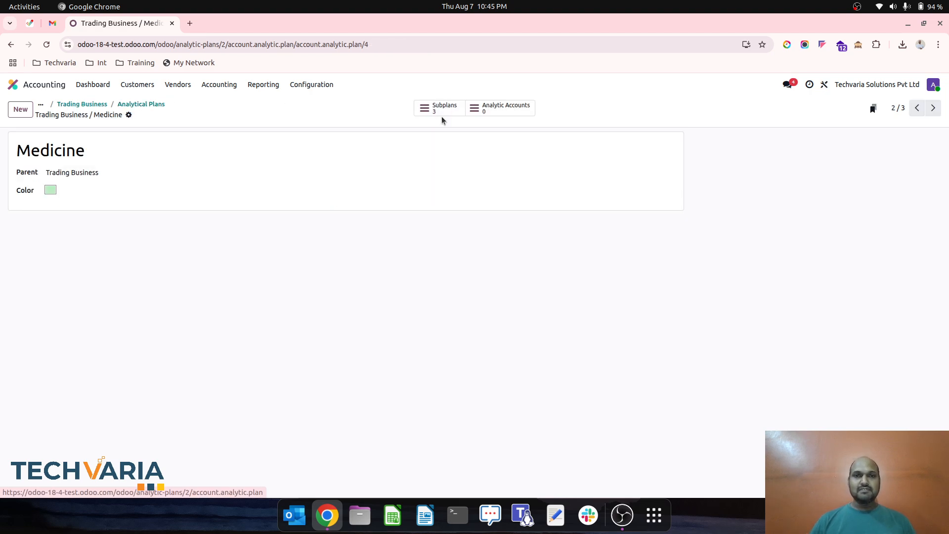
- Return to the Cosmetics subplan and review both its subplans and its analytic accounts
{"action": "left_click", "coordinate": [131, 104]}
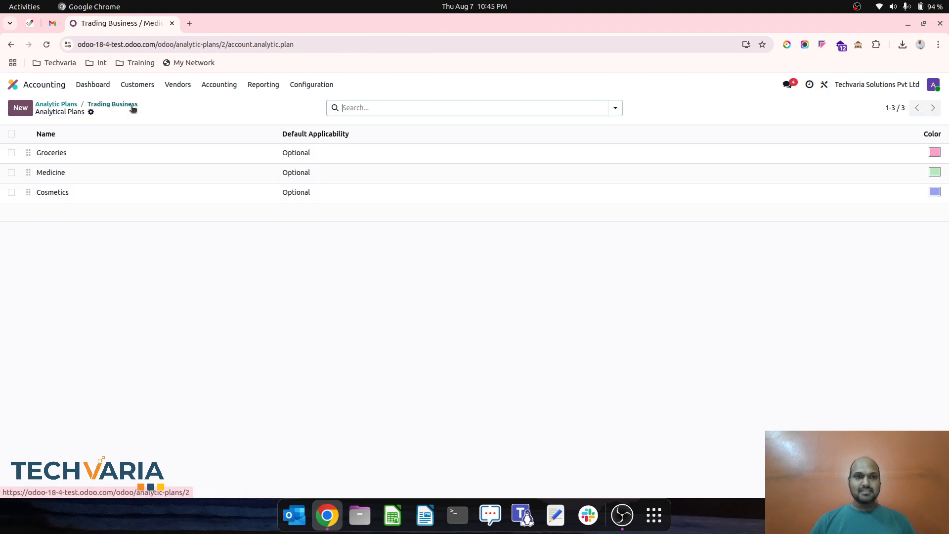
{"action": "left_click", "coordinate": [173, 196]}
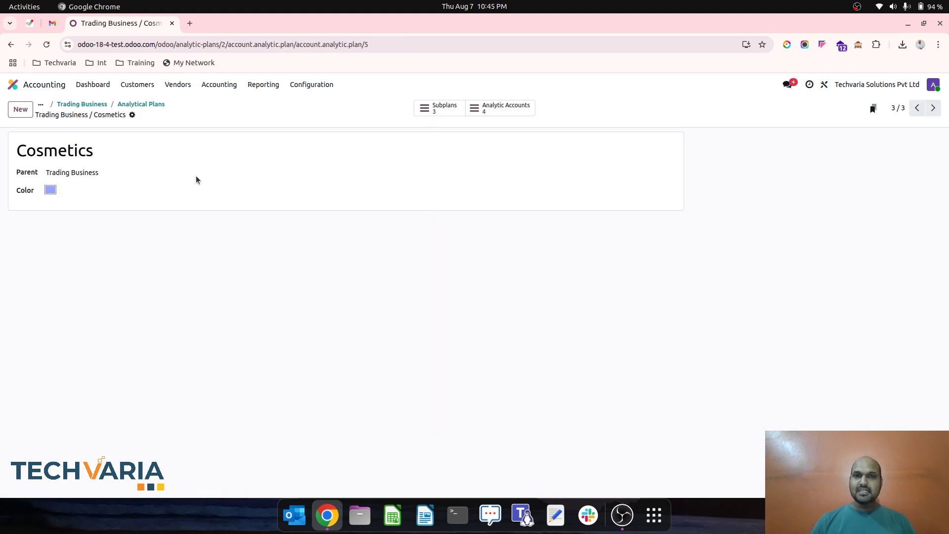
{"action": "left_click", "coordinate": [445, 111]}
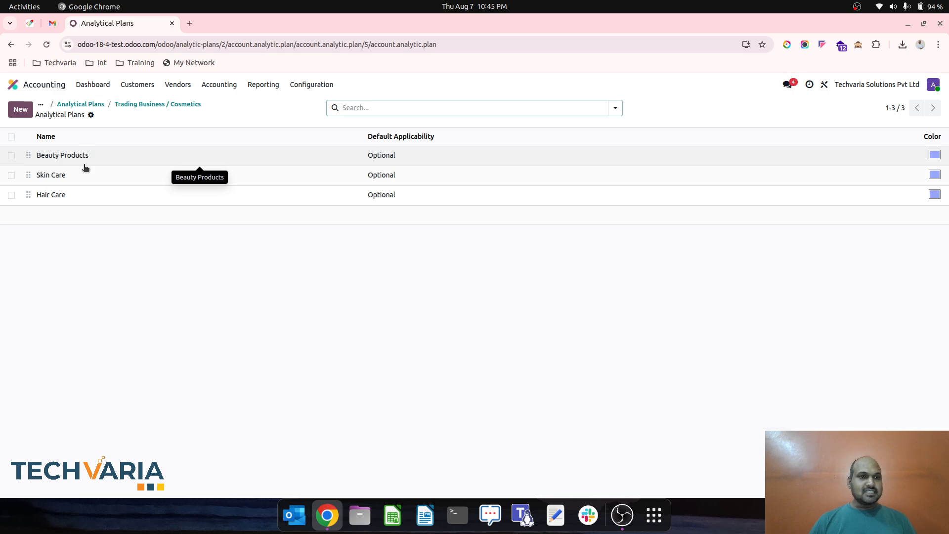
{"action": "left_click", "coordinate": [193, 104]}
{"action": "left_click", "coordinate": [502, 107]}
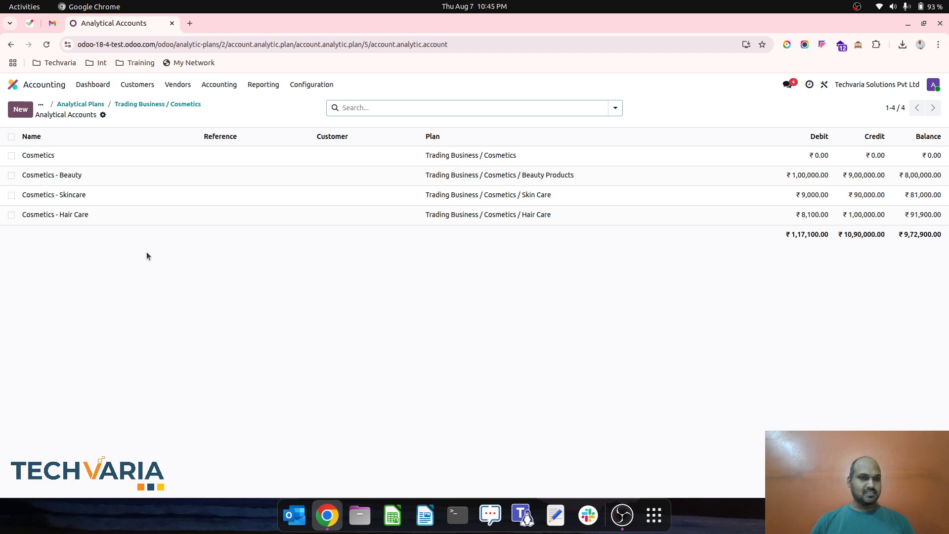
- Display the analytic distribution models and check the product category on the Cosmetics Products / Skin Care line, leaving it unedited
{"action": "left_click", "coordinate": [309, 87]}
{"action": "scroll", "coordinate": [312, 250], "scroll_direction": "down", "scroll_amount": 3}
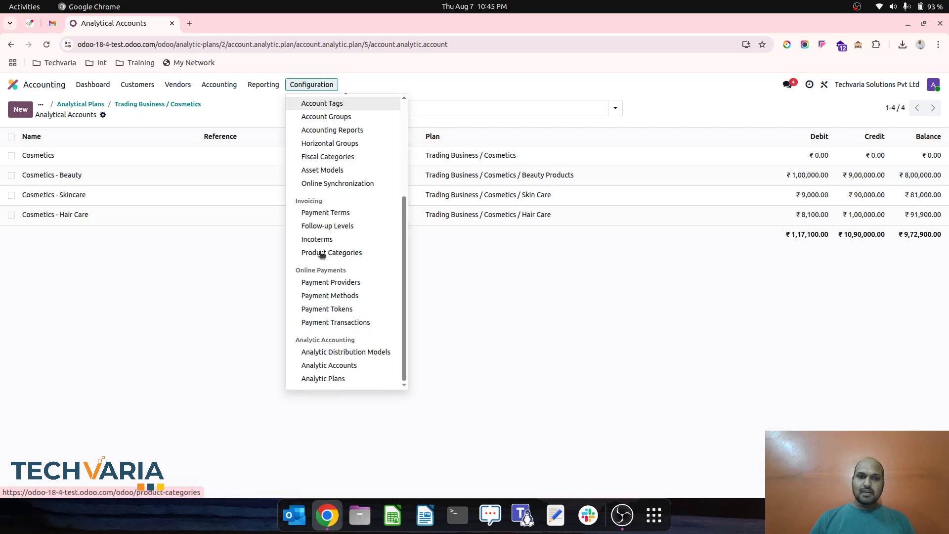
{"action": "left_click", "coordinate": [344, 354]}
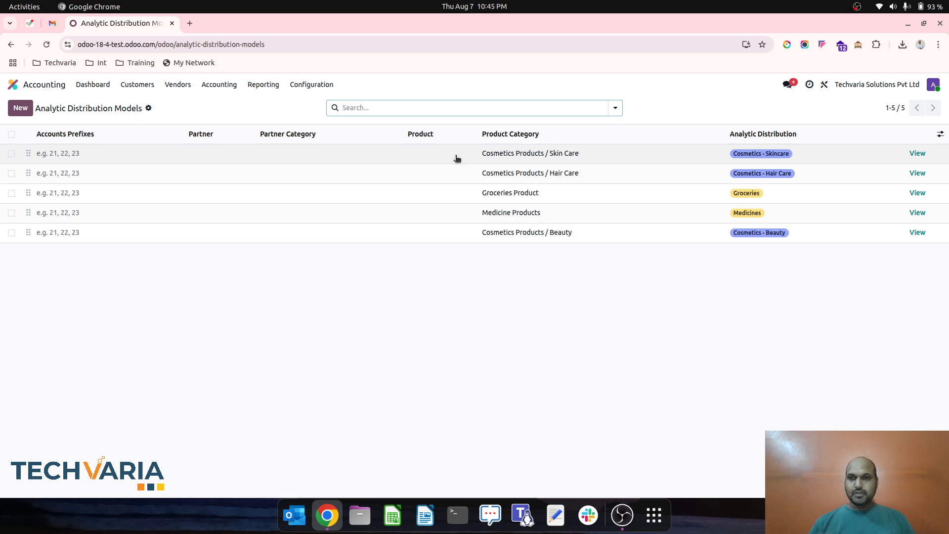
{"action": "left_click", "coordinate": [514, 157]}
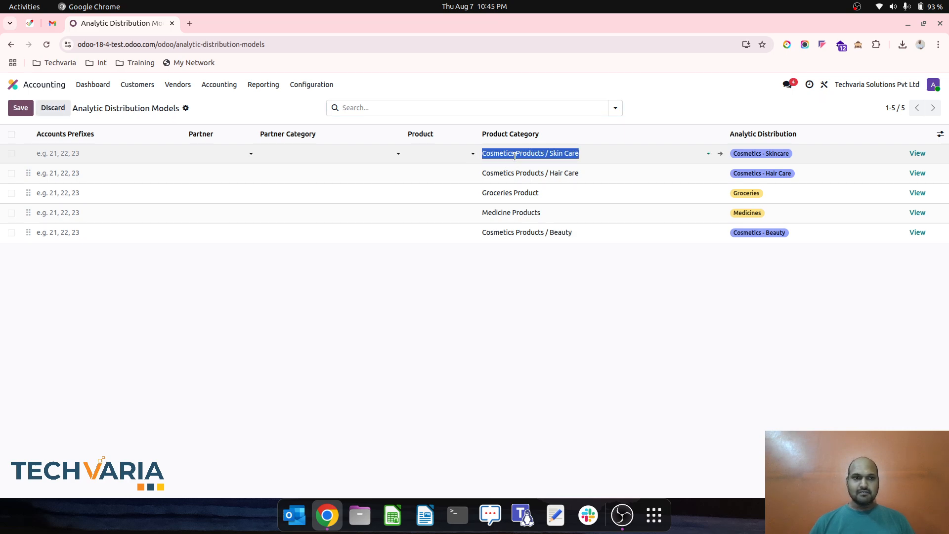
{"action": "left_click", "coordinate": [615, 107]}
{"action": "left_click", "coordinate": [693, 117]}
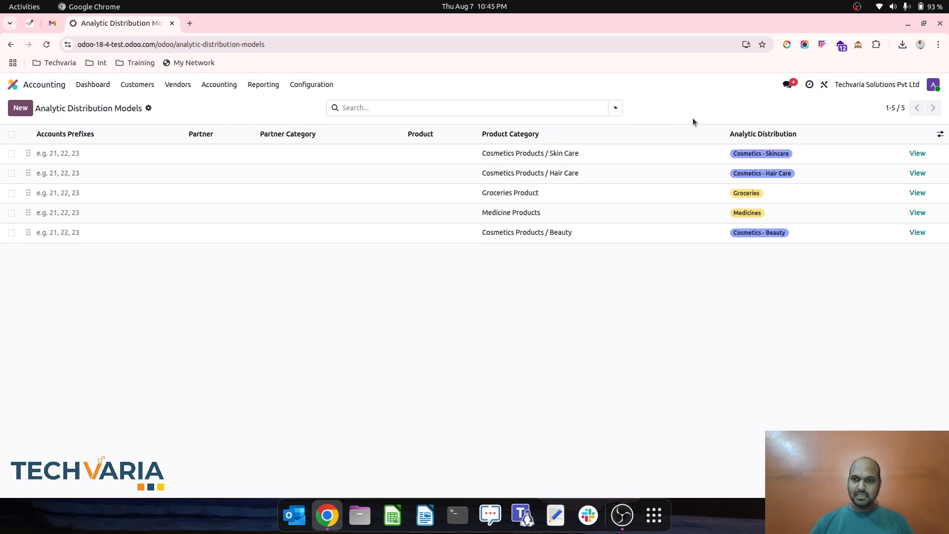
- View the Cosmetics Products / Skin Care distribution model and its analytic distribution details, and return to the list of models
{"action": "left_click", "coordinate": [916, 154]}
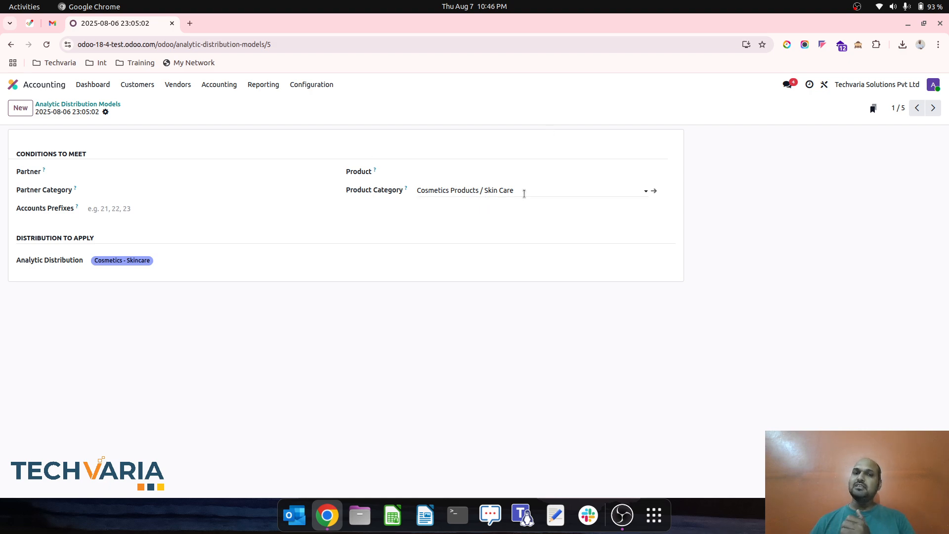
{"action": "left_click", "coordinate": [184, 257]}
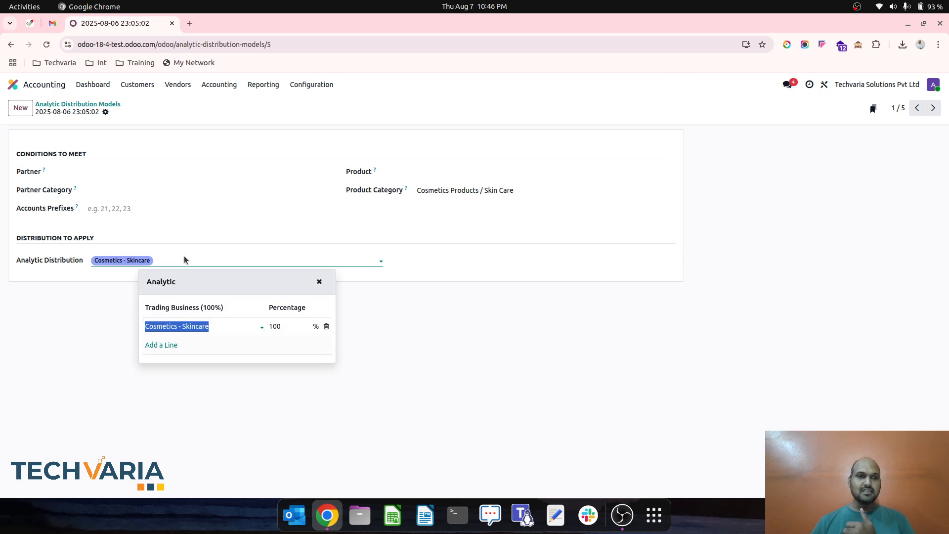
{"action": "left_click", "coordinate": [104, 336]}
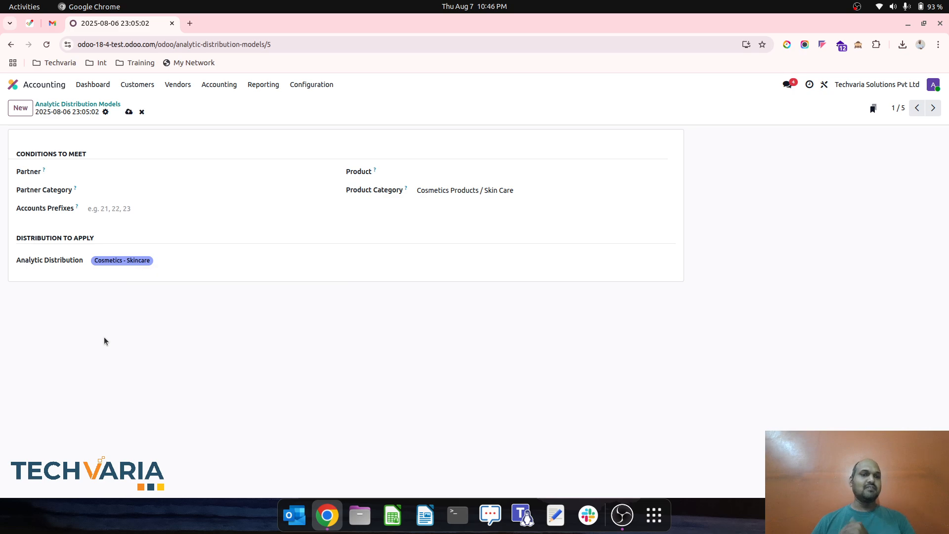
{"action": "left_click", "coordinate": [105, 103]}
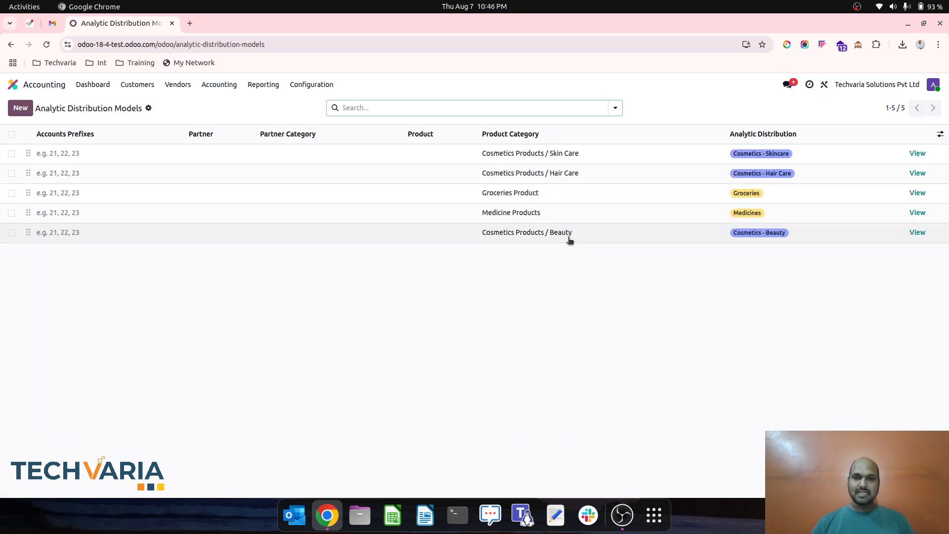
- Open the Cosmetics Business analytic budget to review its period and budget lines, and return to the budgets list
{"action": "left_click", "coordinate": [213, 87]}
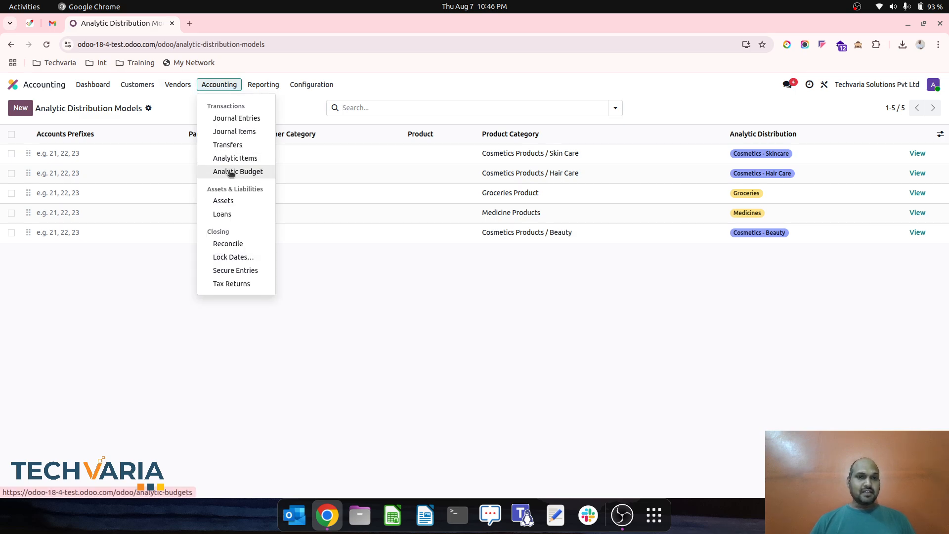
{"action": "left_click", "coordinate": [230, 172]}
{"action": "left_click", "coordinate": [203, 154]}
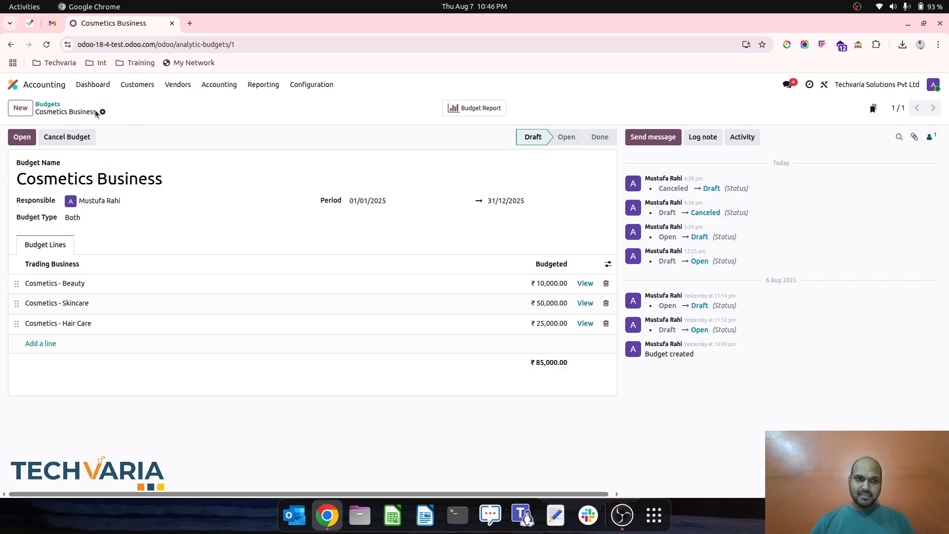
{"action": "left_click", "coordinate": [49, 104]}
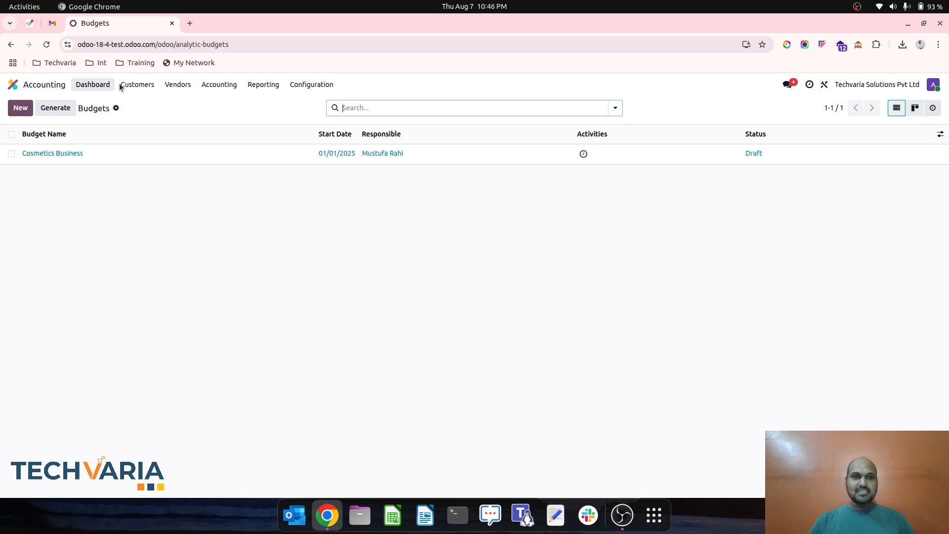
- Go back to the analytic plans and show the subplans of Trading Business
{"action": "left_click", "coordinate": [306, 85]}
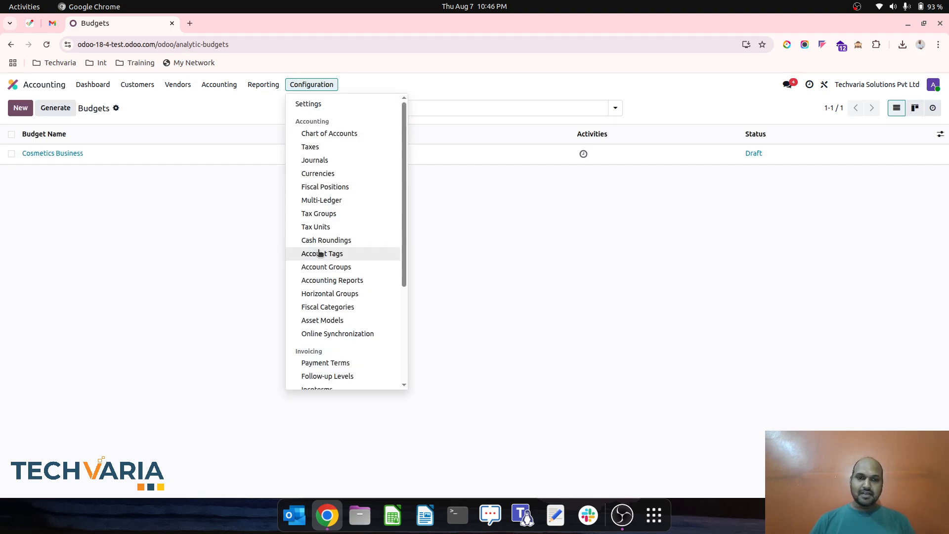
{"action": "scroll", "coordinate": [320, 253], "scroll_direction": "down", "scroll_amount": 3}
{"action": "left_click", "coordinate": [349, 380]}
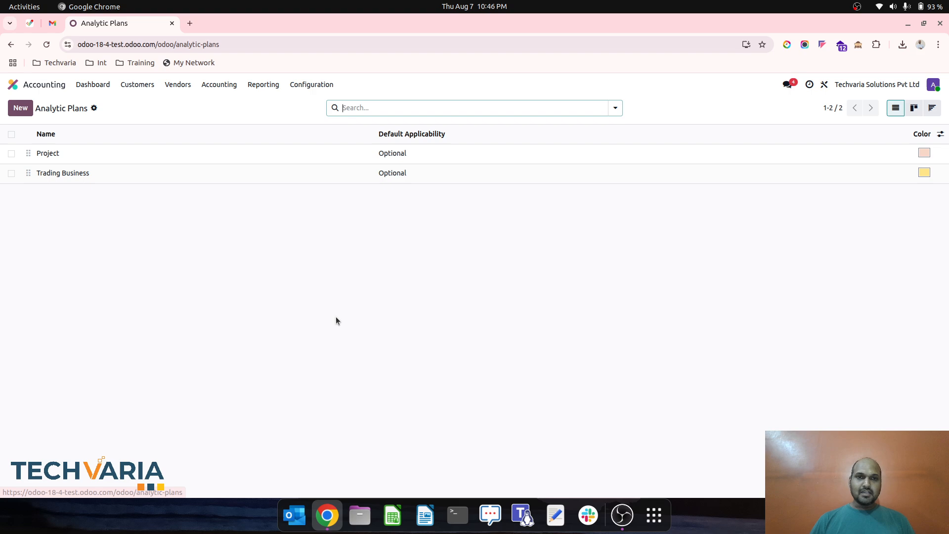
{"action": "left_click", "coordinate": [363, 177]}
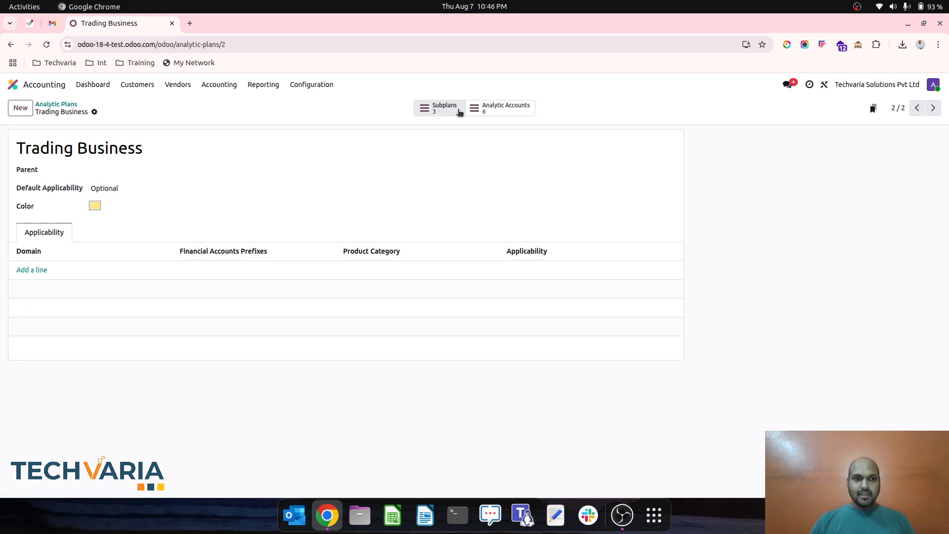
{"action": "left_click", "coordinate": [458, 112]}
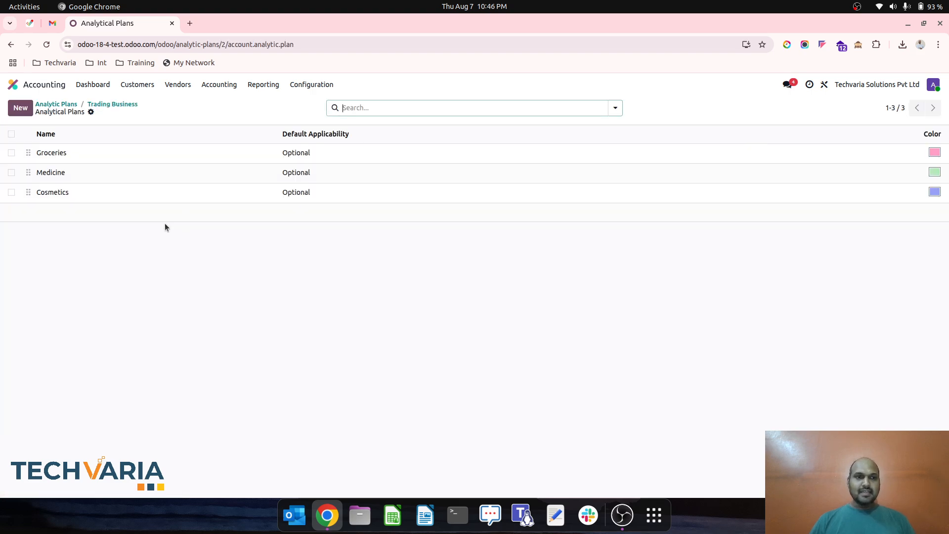
- Look at the subplans under Medicine and go back to the Trading Business subplans
{"action": "left_click", "coordinate": [117, 174]}
{"action": "left_click", "coordinate": [438, 115]}
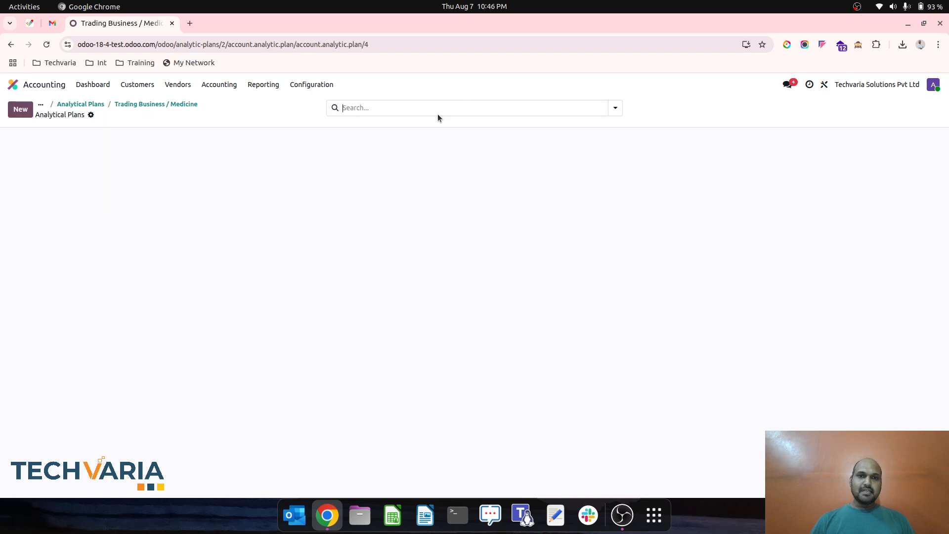
{"action": "left_click", "coordinate": [179, 105]}
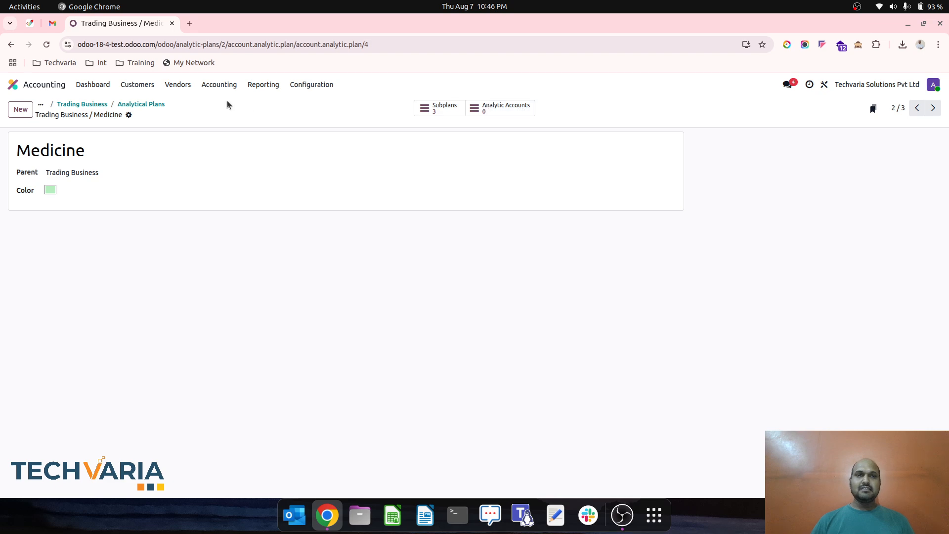
{"action": "left_click", "coordinate": [157, 105]}
- From the Trading Business plan, look at the subplans under Cosmetics and return to the Cosmetics record
{"action": "left_click", "coordinate": [98, 104]}
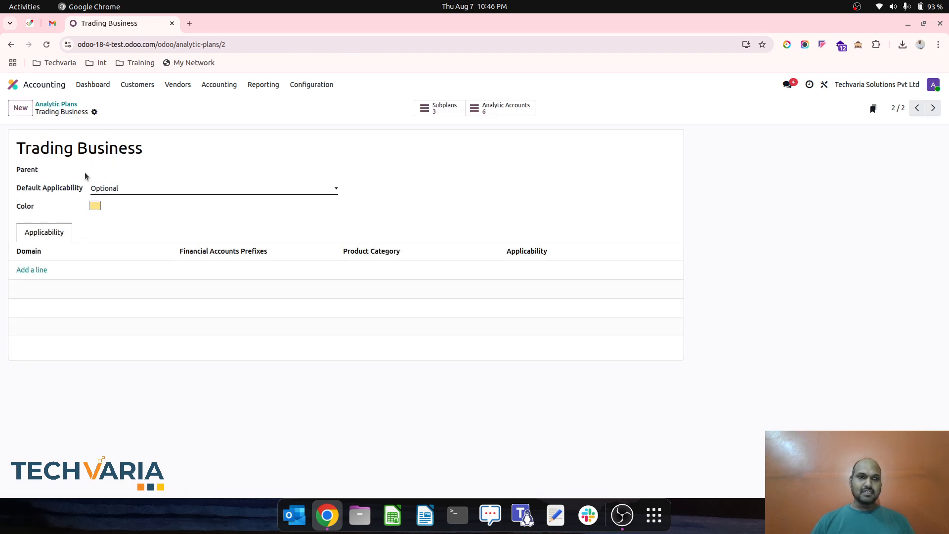
{"action": "left_click", "coordinate": [428, 111]}
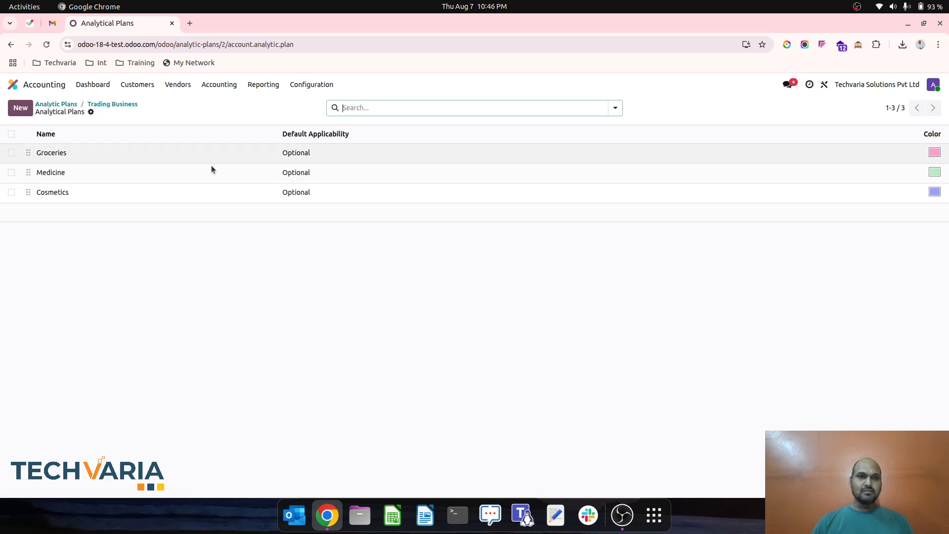
{"action": "left_click", "coordinate": [147, 191]}
{"action": "left_click", "coordinate": [436, 108]}
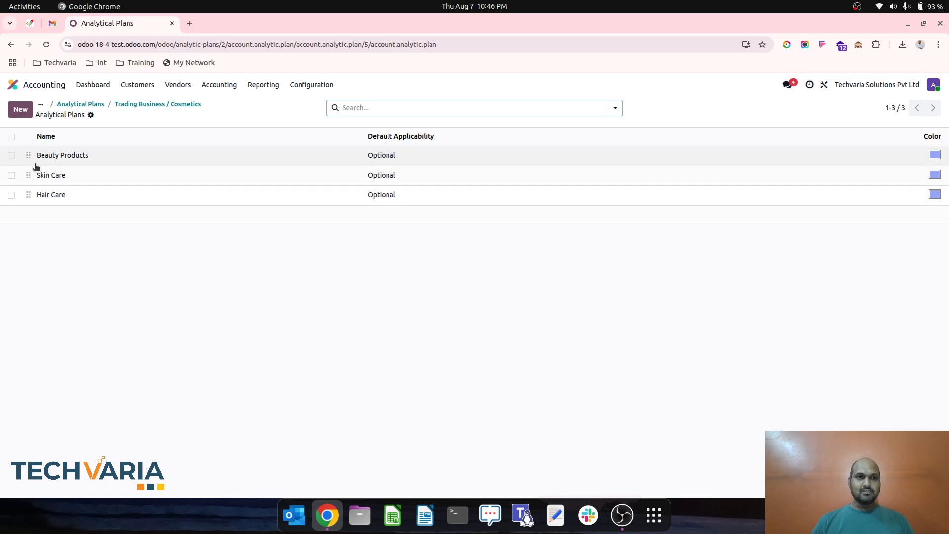
{"action": "left_click", "coordinate": [156, 108]}
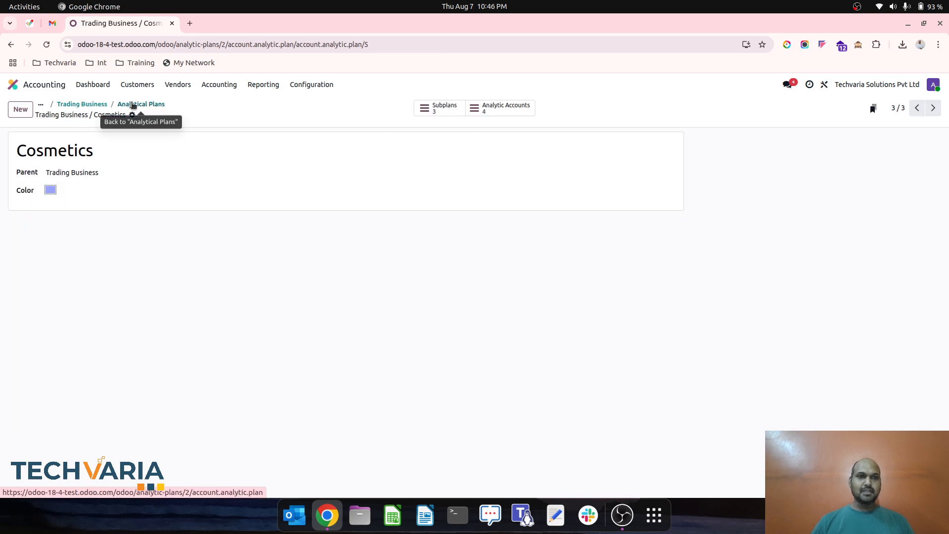
- Open the Medicine subplan of Trading Business and create an analytic account named Allopathic under it
{"action": "left_click", "coordinate": [156, 109]}
{"action": "left_click", "coordinate": [105, 168]}
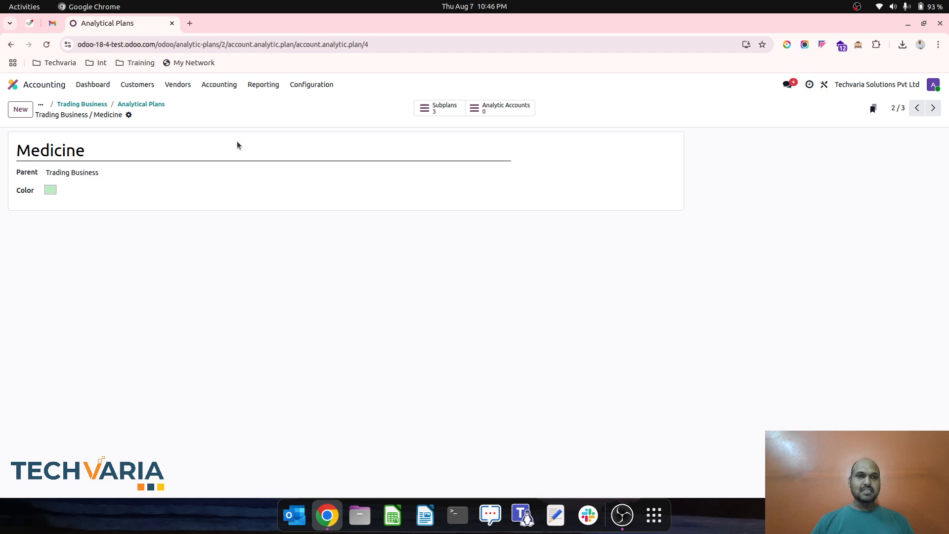
{"action": "left_click", "coordinate": [494, 107]}
{"action": "left_click", "coordinate": [25, 115]}
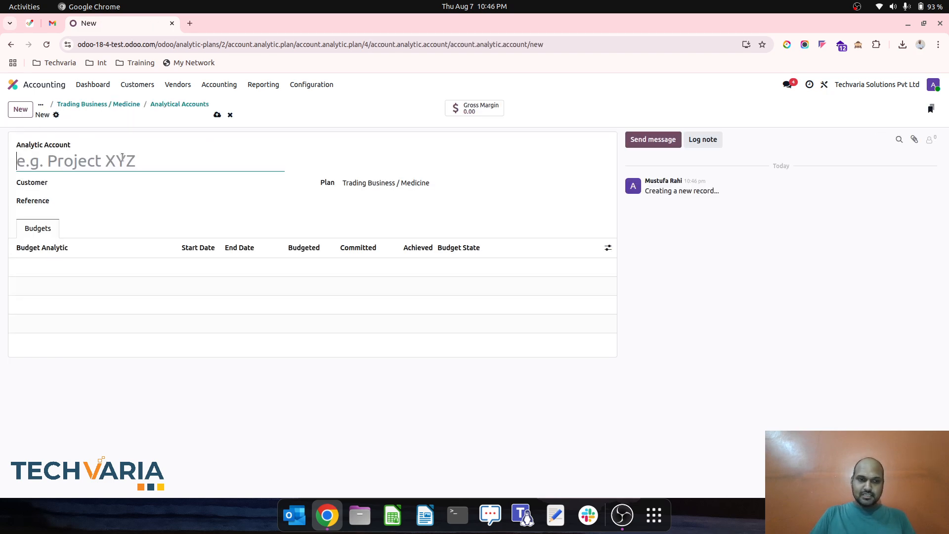
{"action": "type", "text": "A"}
{"action": "key", "text": "BackSpace"}
{"action": "type", "text": "Allopathic"}
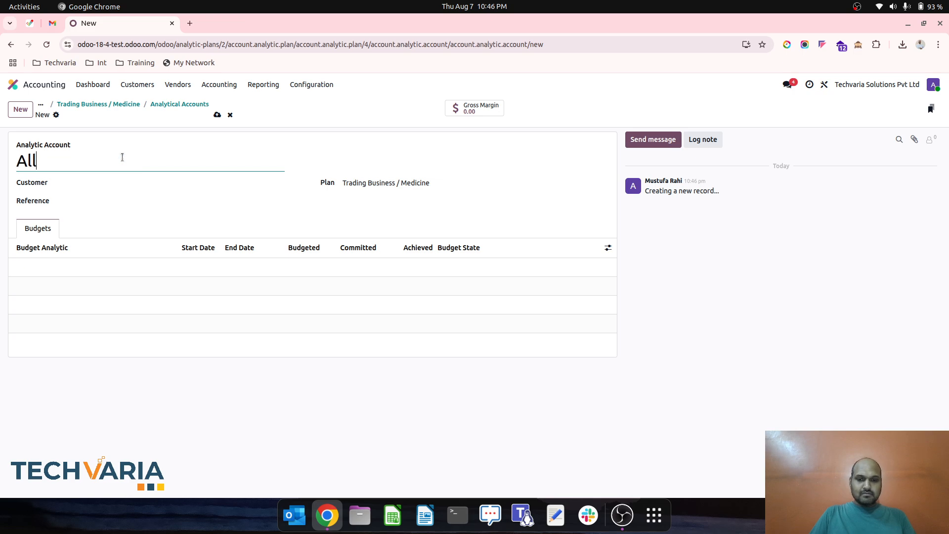
{"action": "left_click", "coordinate": [217, 115]}
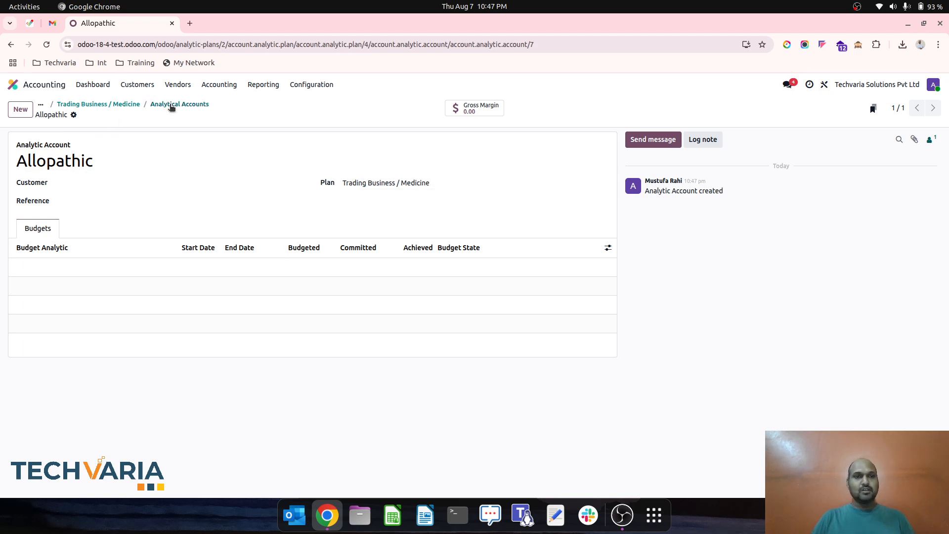
- Create and save another analytic account named Ayurvedic under the Trading Business / Medicine plan
{"action": "left_click", "coordinate": [21, 109]}
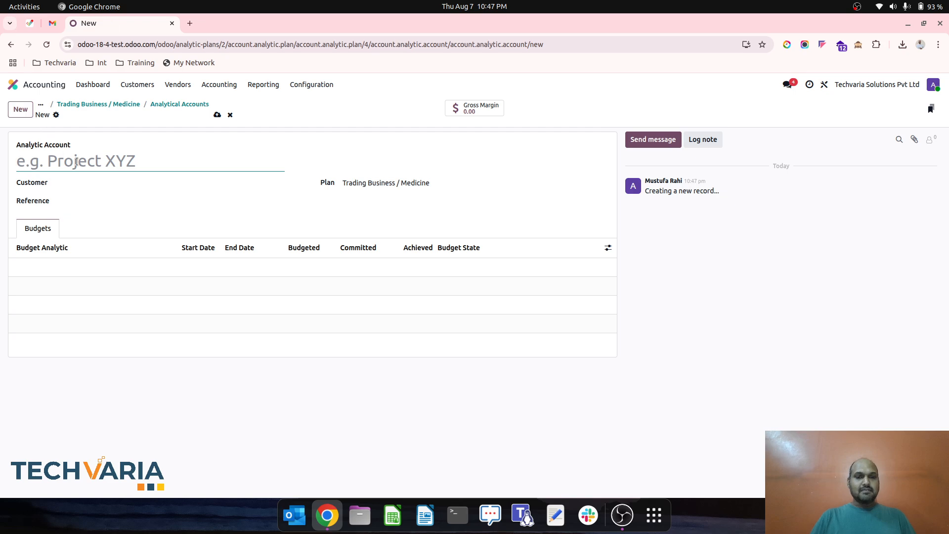
{"action": "type", "text": "Ayurvedic"}
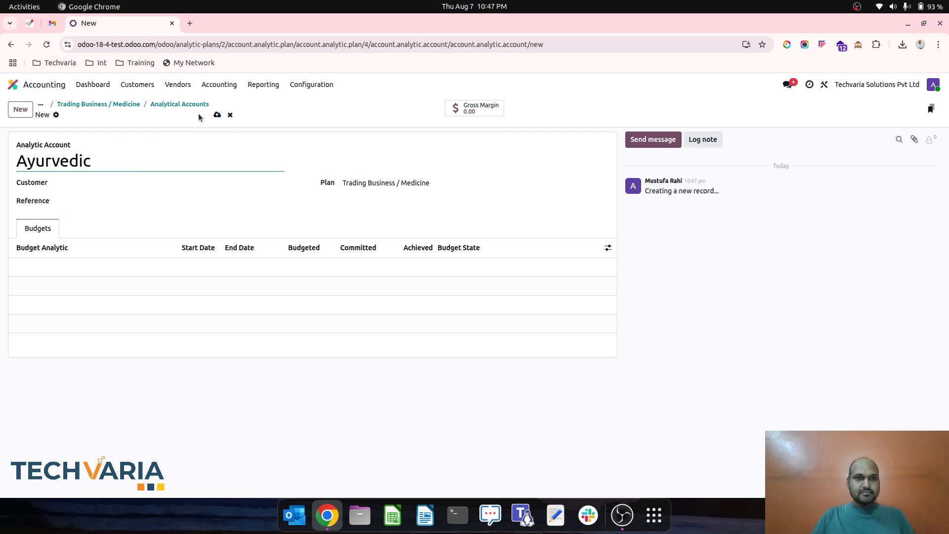
{"action": "left_click", "coordinate": [217, 115]}
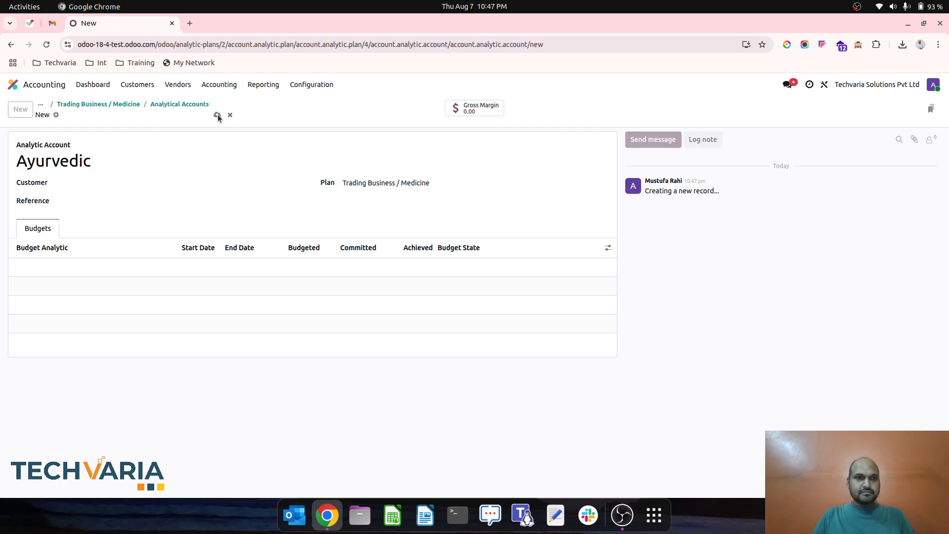
- Add an analytic account named Homeopathic under the Medicine plan, save it and return to the list of its analytic accounts
{"action": "left_click", "coordinate": [22, 110]}
{"action": "type", "text": "Hom"}
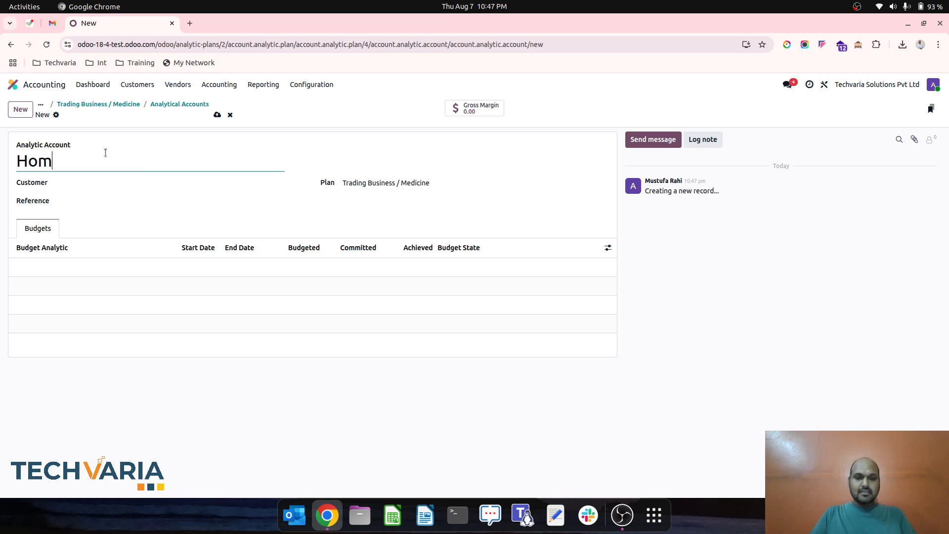
{"action": "type", "text": "eopathic"}
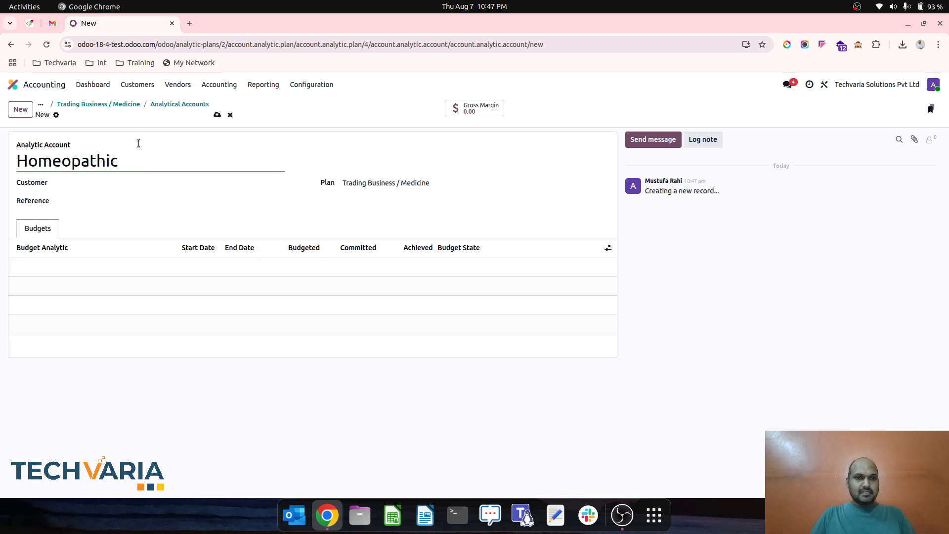
{"action": "left_click", "coordinate": [218, 115]}
{"action": "left_click", "coordinate": [182, 105]}
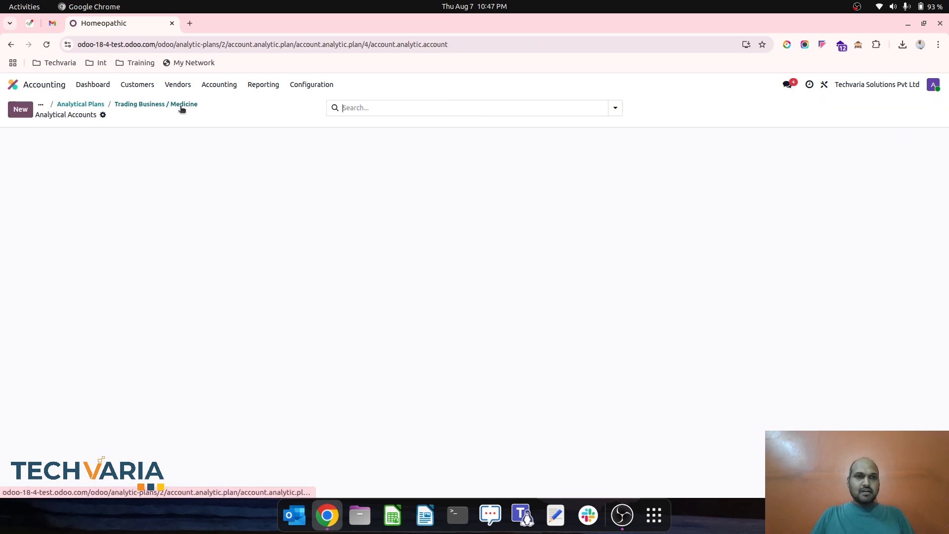
- Look at the subplans of Medicine and go back to the Trading Business subplans list
{"action": "left_click", "coordinate": [165, 104]}
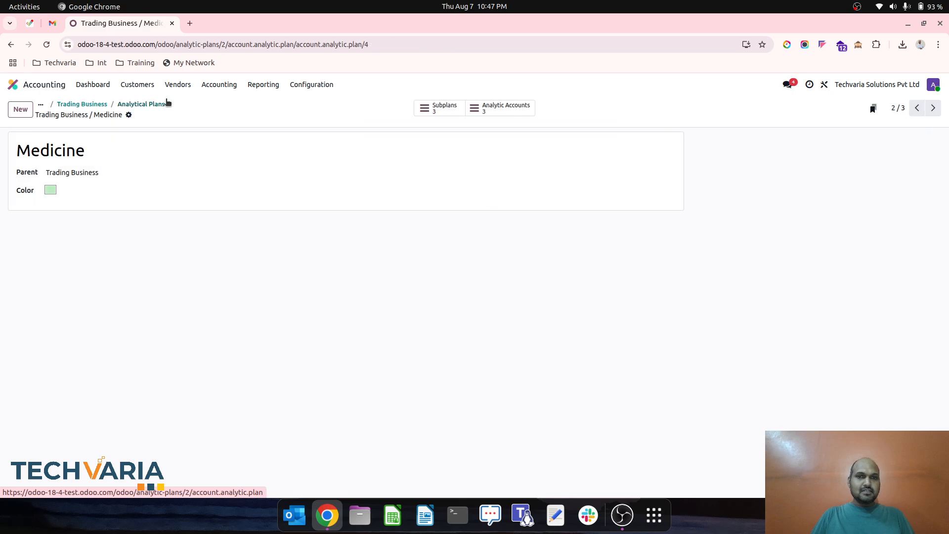
{"action": "left_click", "coordinate": [451, 108]}
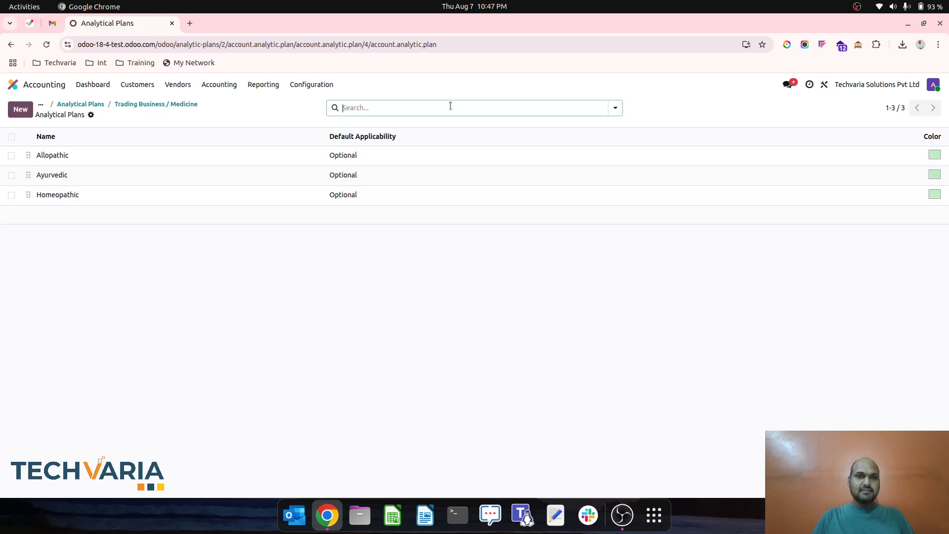
{"action": "left_click", "coordinate": [172, 105]}
{"action": "left_click", "coordinate": [144, 104]}
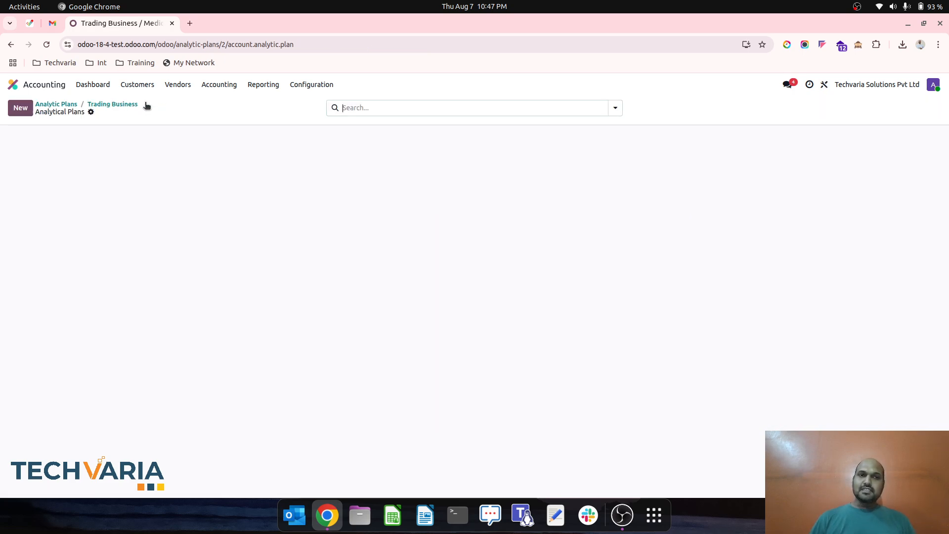
- Open the product categories and create a category named Allopathic with Medicine Products as its parent category
{"action": "left_click", "coordinate": [306, 85]}
{"action": "scroll", "coordinate": [351, 243], "scroll_direction": "down", "scroll_amount": 3}
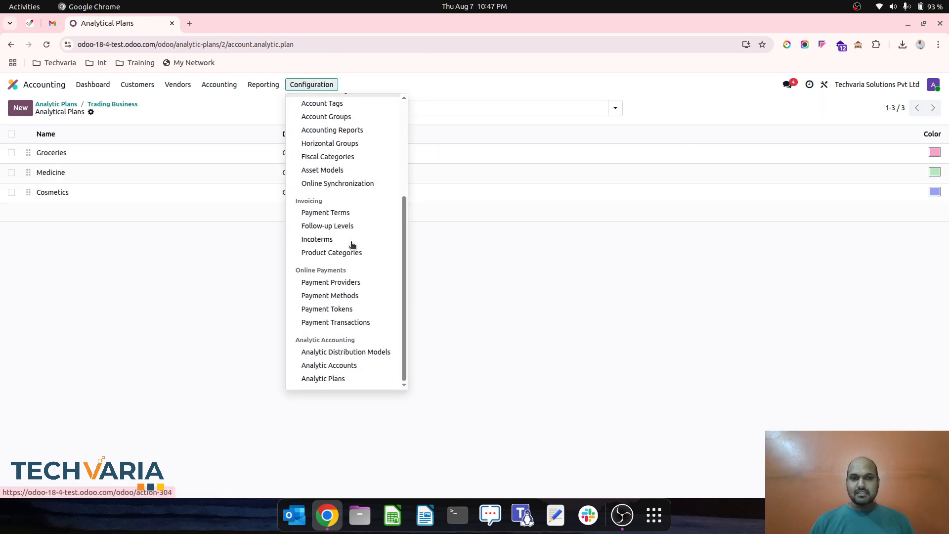
{"action": "left_click", "coordinate": [354, 253]}
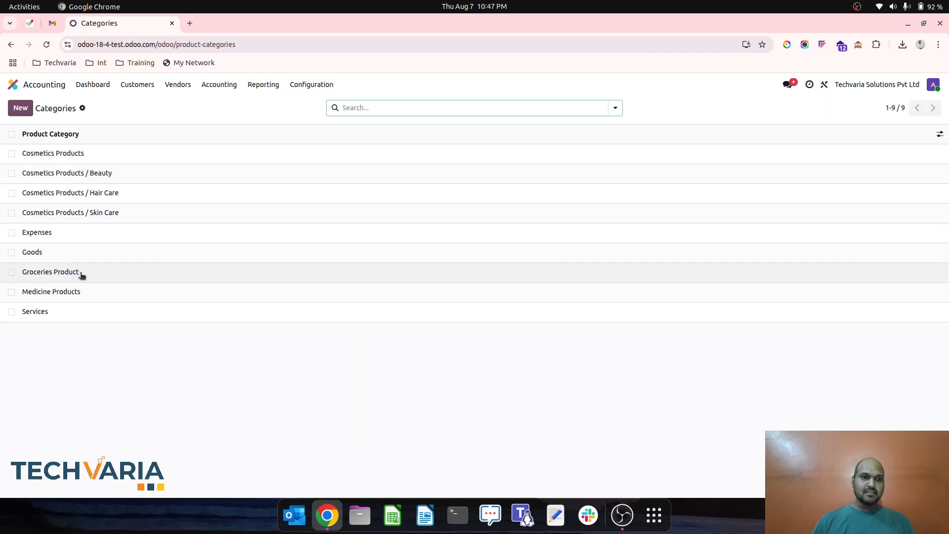
{"action": "left_click", "coordinate": [20, 108]}
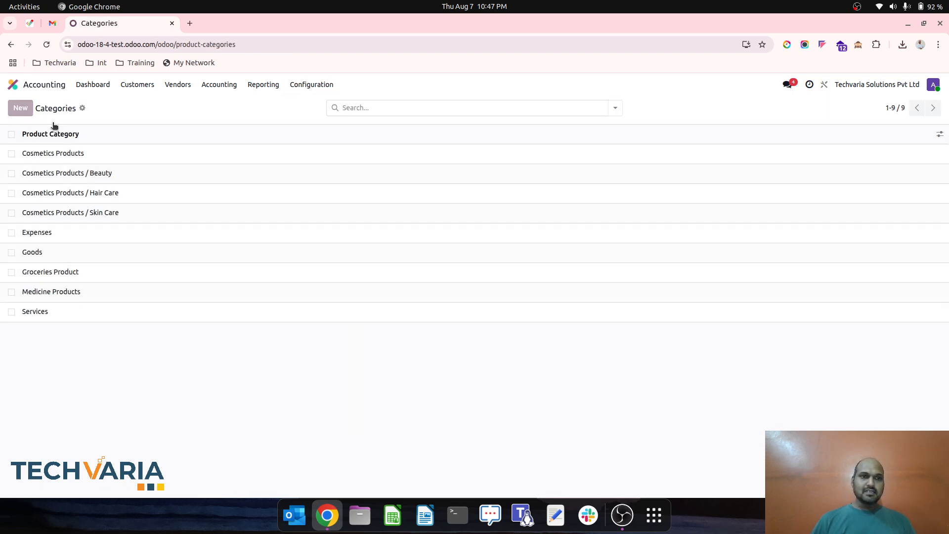
{"action": "type", "text": "Allopathic"}
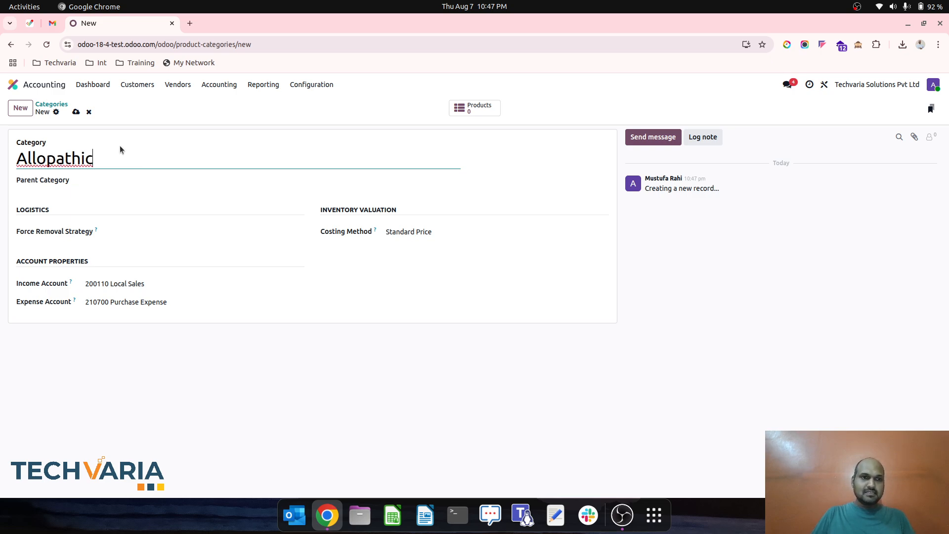
{"action": "left_click", "coordinate": [134, 183]}
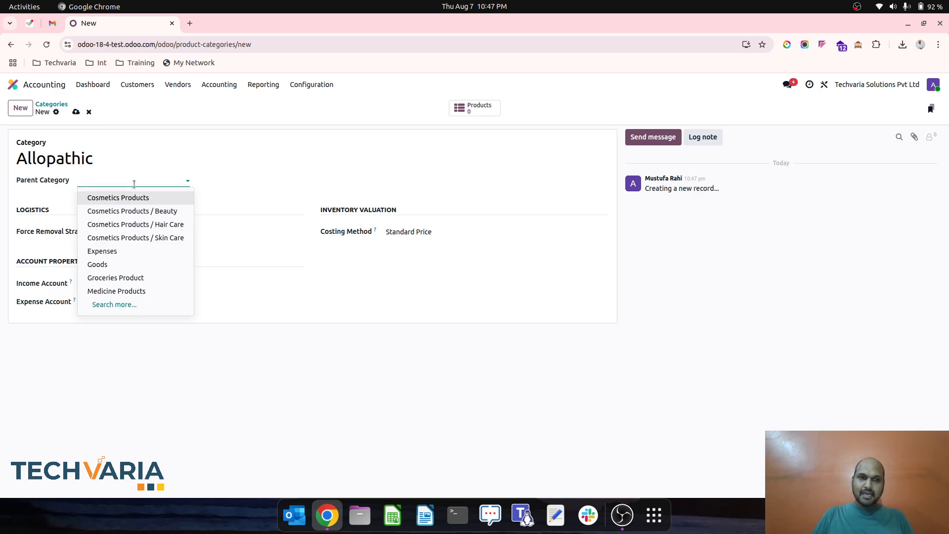
{"action": "left_click", "coordinate": [139, 292]}
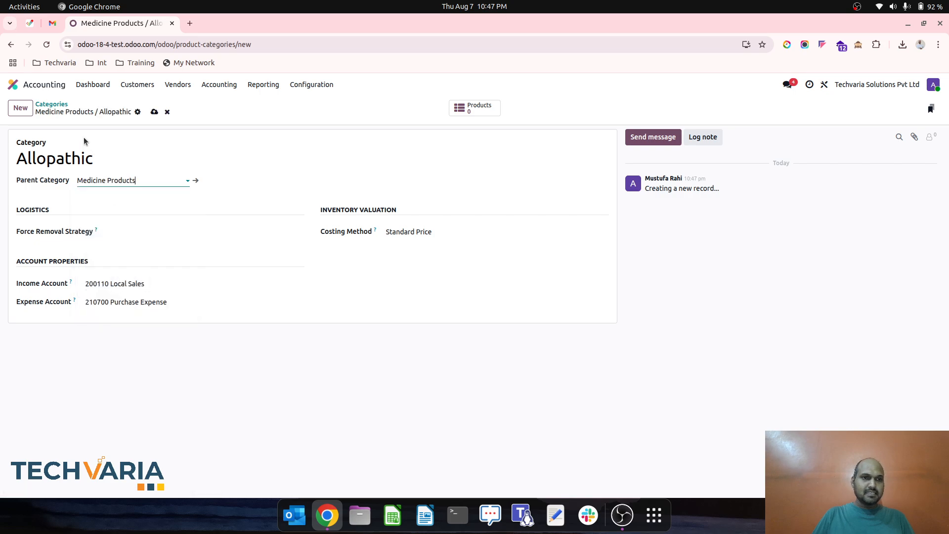
{"action": "left_click", "coordinate": [155, 112]}
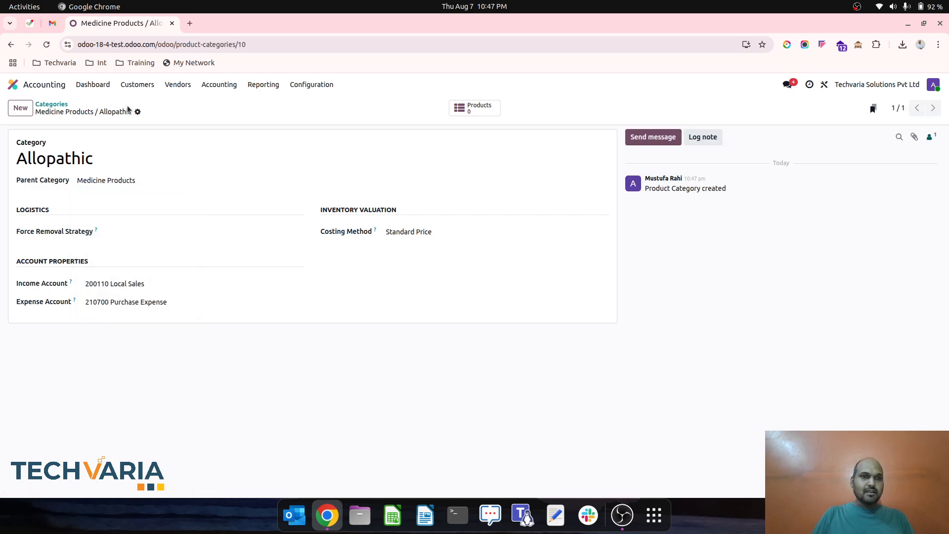
- Duplicate the Allopathic product category and save the copy under the name Ayurvedic
{"action": "left_click", "coordinate": [137, 112]}
{"action": "left_click", "coordinate": [159, 143]}
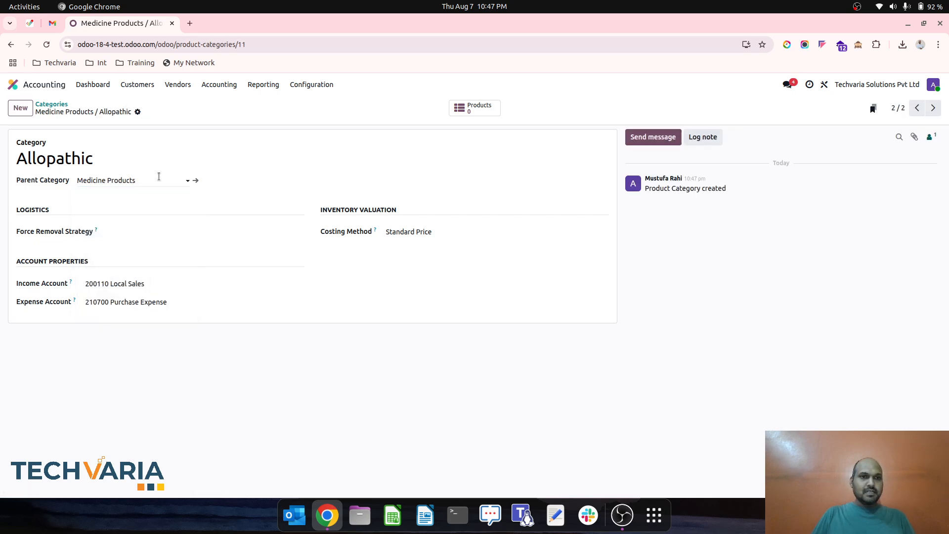
{"action": "double_click", "coordinate": [127, 161]}
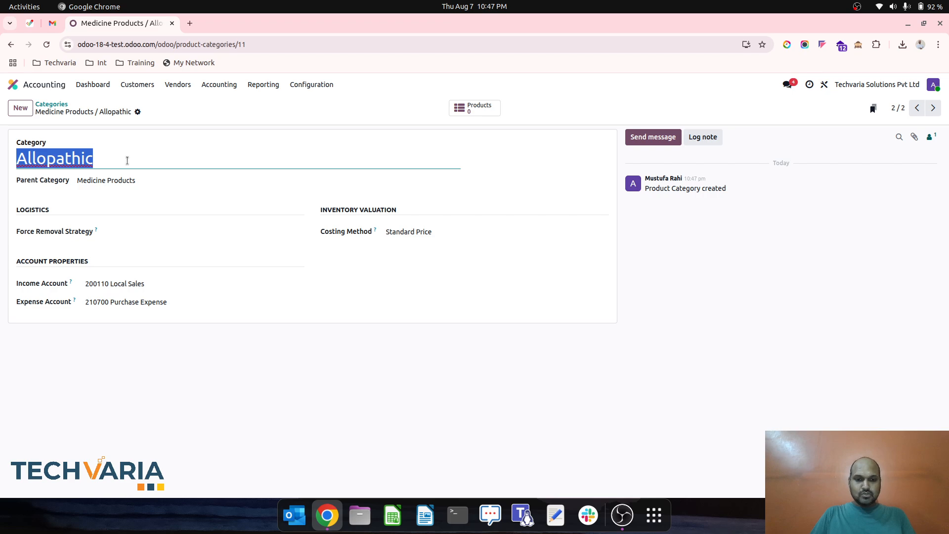
{"action": "type", "text": "Ayurvedic"}
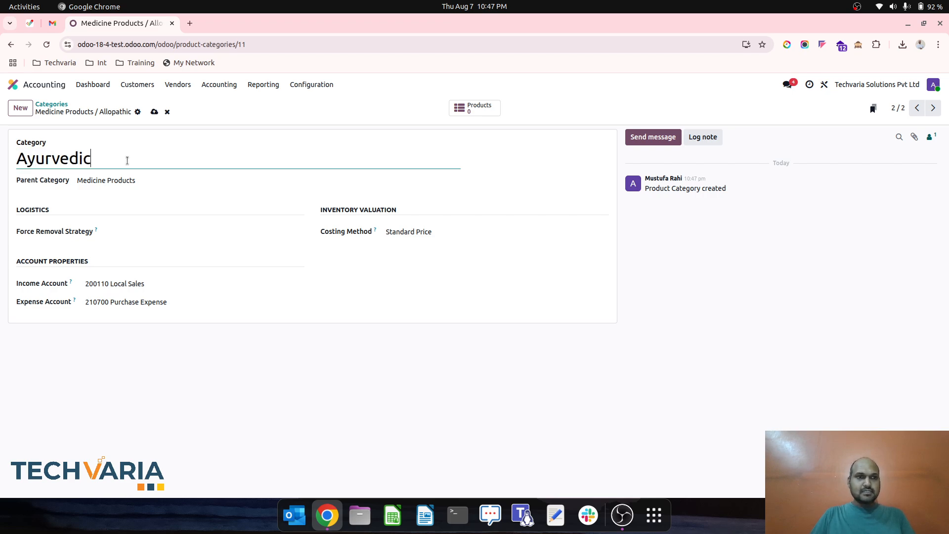
{"action": "left_click", "coordinate": [154, 112]}
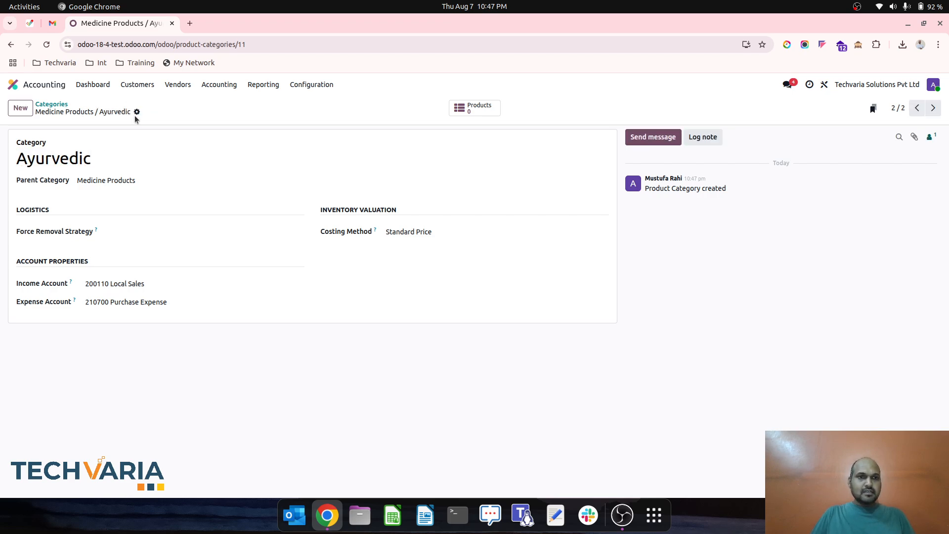
- Duplicate the Ayurvedic product category, save the copy as Homeopathic and return to the categories list
{"action": "left_click", "coordinate": [138, 113]}
{"action": "left_click", "coordinate": [155, 140]}
{"action": "double_click", "coordinate": [130, 158]}
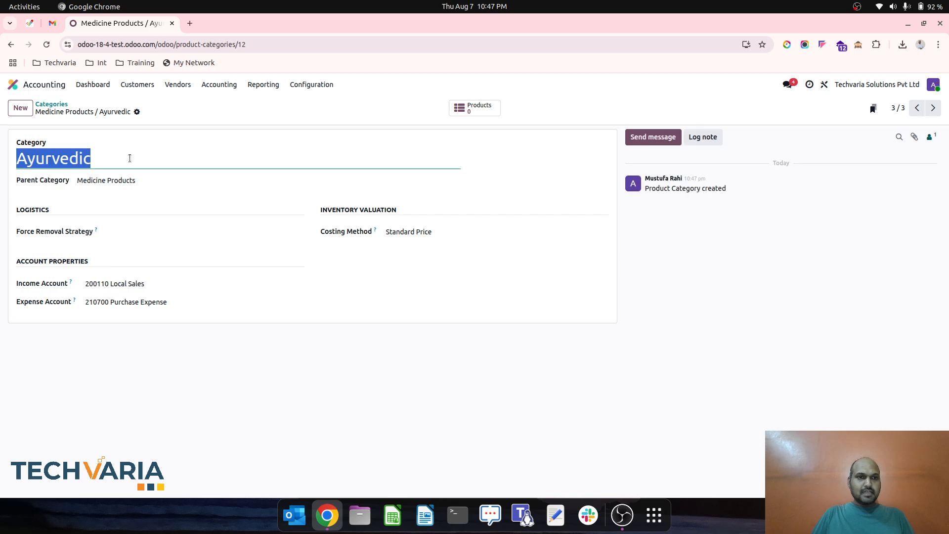
{"action": "type", "text": "Homeo"}
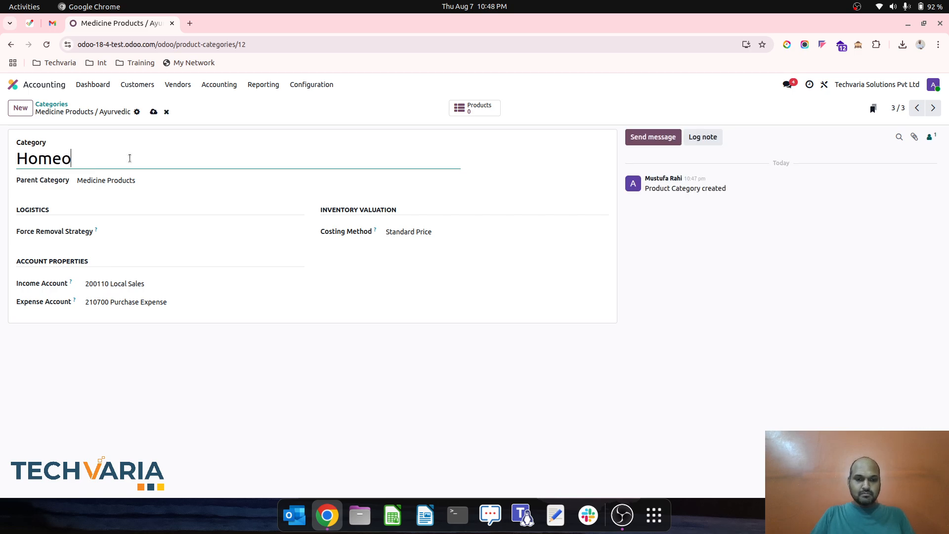
{"action": "type", "text": "pathic"}
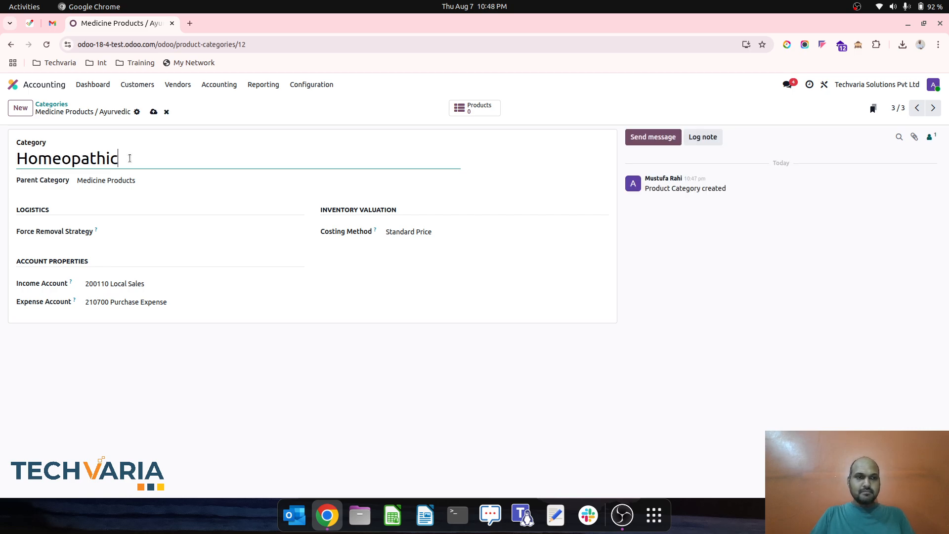
{"action": "left_click", "coordinate": [153, 112]}
{"action": "left_click", "coordinate": [49, 104]}
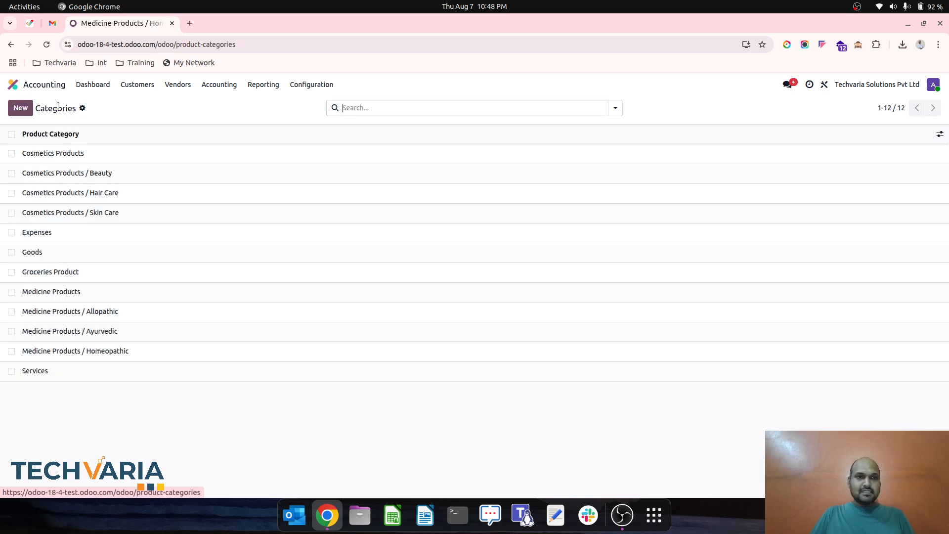
- From the Medicine Products / Allopathic category, create a product named Allopathic 1 with inventory tracking enabled and save it
{"action": "left_click", "coordinate": [119, 316]}
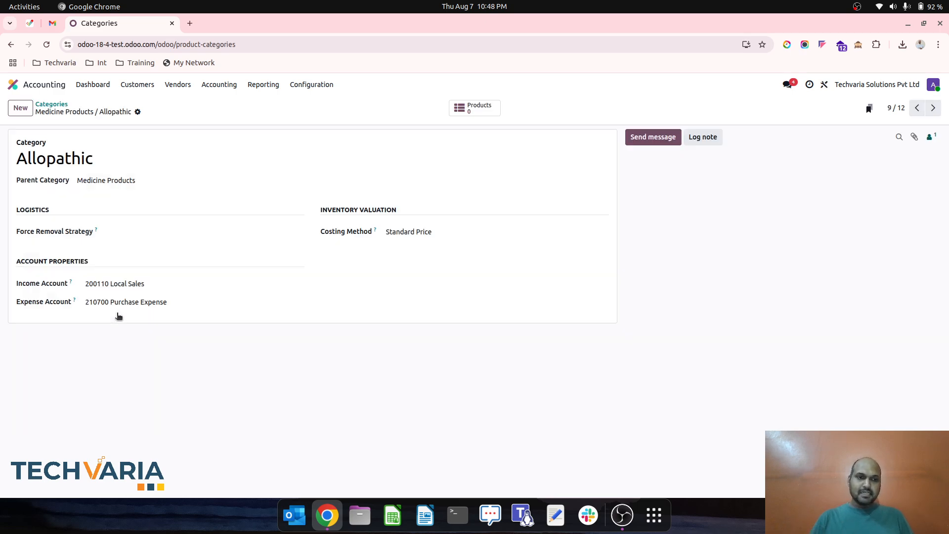
{"action": "left_click", "coordinate": [479, 115]}
{"action": "left_click", "coordinate": [20, 110]}
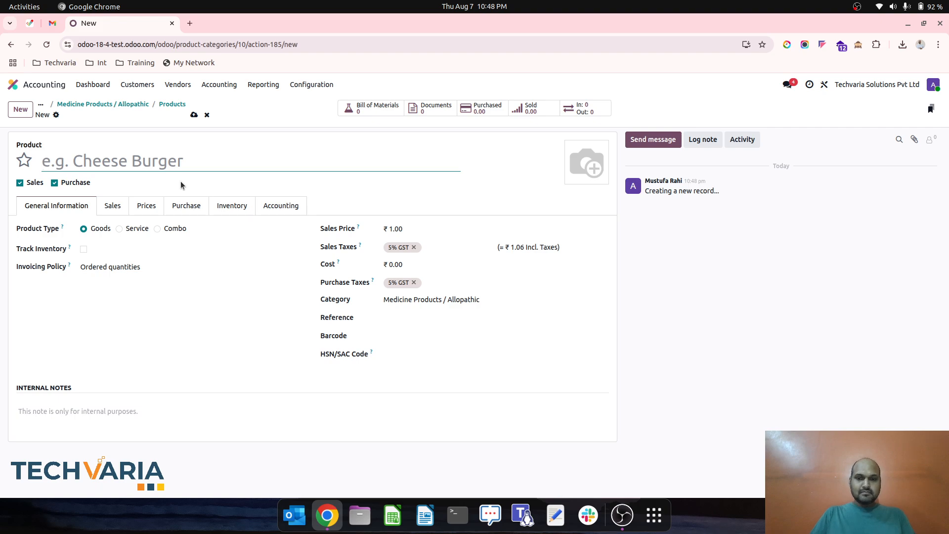
{"action": "type", "text": "Allopathic 1"}
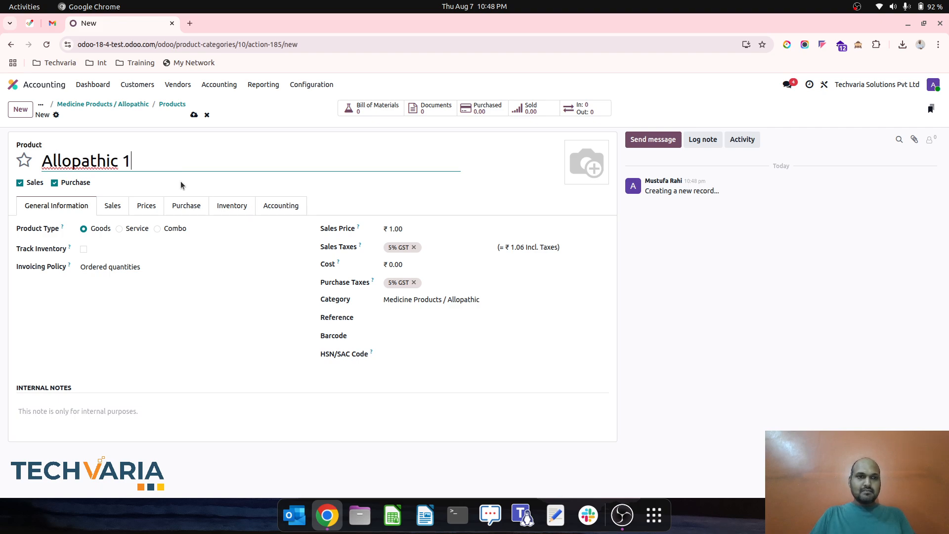
{"action": "left_click", "coordinate": [85, 249]}
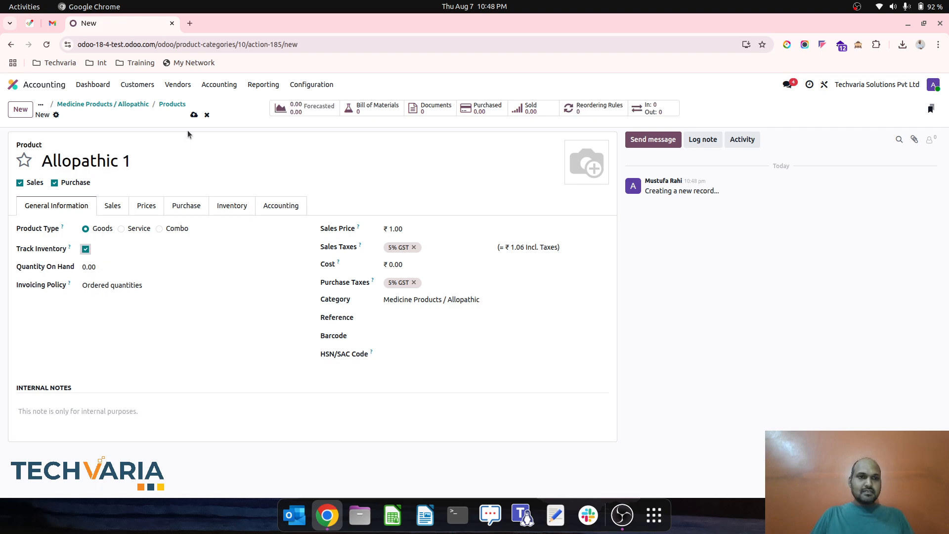
{"action": "left_click", "coordinate": [194, 115]}
- Duplicate the Allopathic 1 product, rename the copy Allopathic 2 and return to the category's product list
{"action": "left_click", "coordinate": [80, 115]}
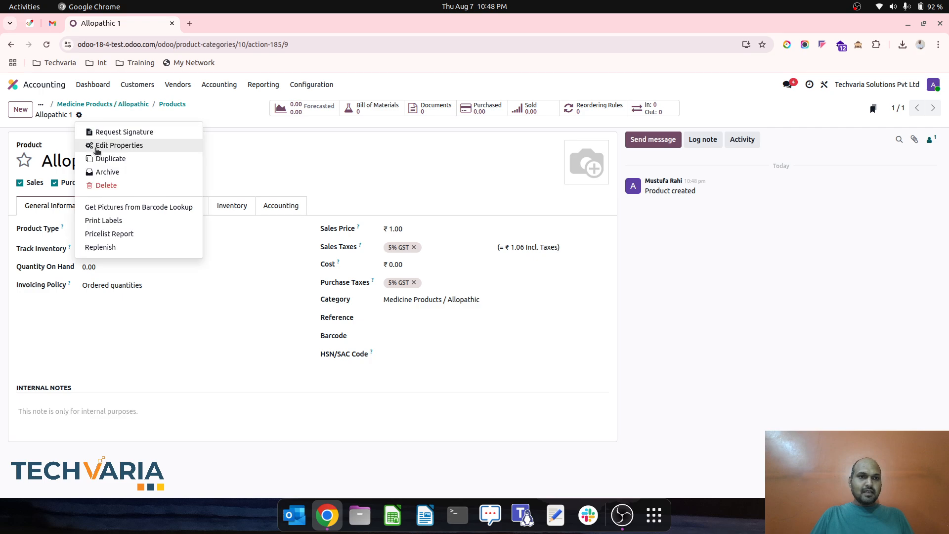
{"action": "left_click", "coordinate": [104, 157]}
{"action": "left_click_drag", "start_coordinate": [181, 160], "coordinate": [130, 161]}
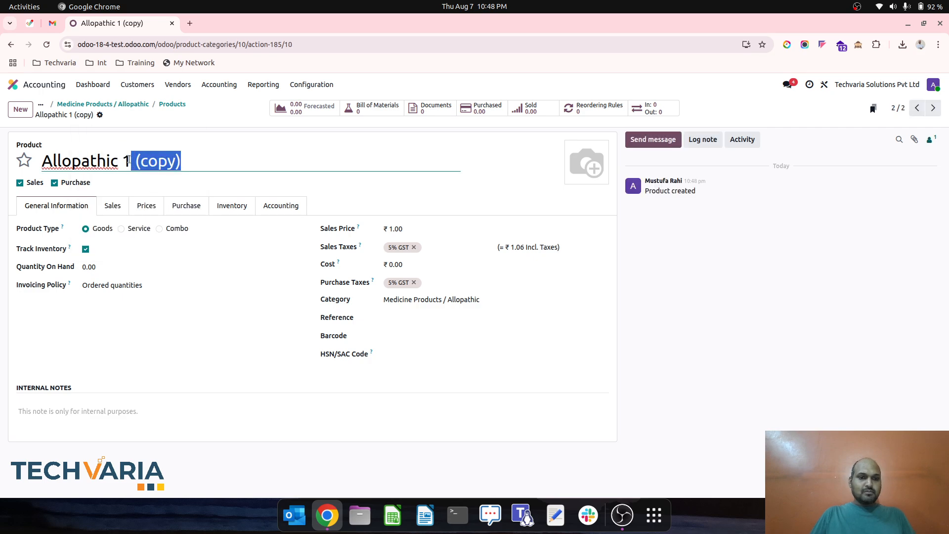
{"action": "key", "text": "BackSpace"}
{"action": "key", "text": "BackSpace"}
{"action": "type", "text": "2"}
{"action": "left_click", "coordinate": [172, 104]}
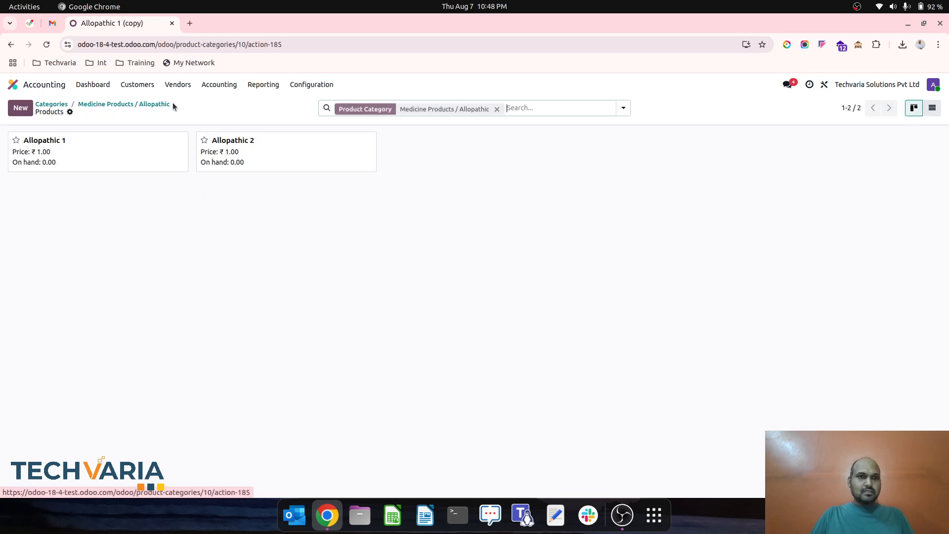
- From the Medicine Products / Ayurvedic category, create a product named Ayurveda 1 with inventory tracking enabled and save it
{"action": "left_click", "coordinate": [137, 105]}
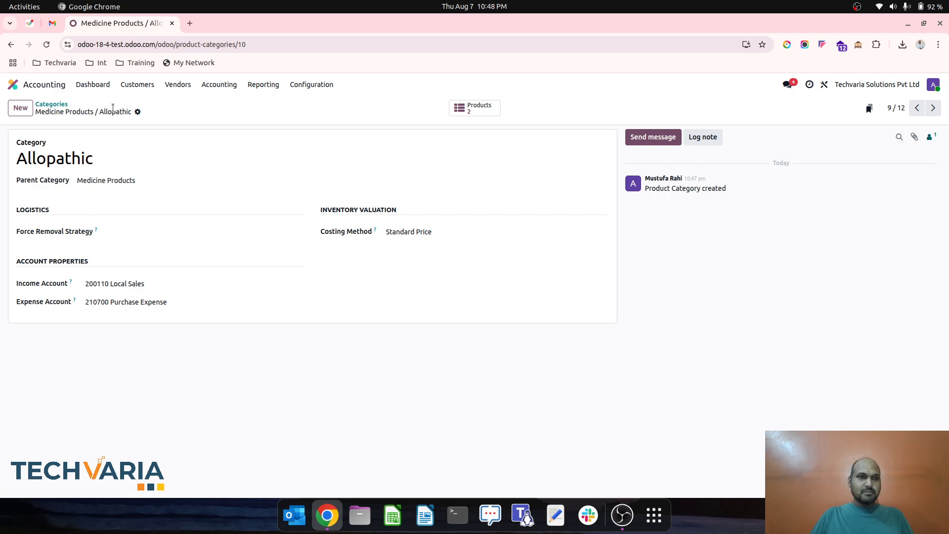
{"action": "left_click", "coordinate": [70, 105]}
{"action": "left_click", "coordinate": [99, 330]}
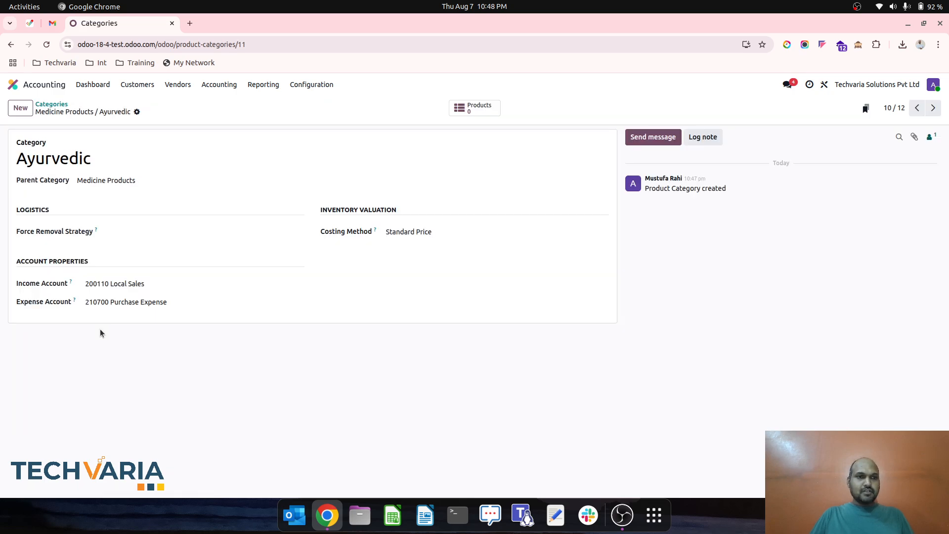
{"action": "left_click", "coordinate": [464, 108]}
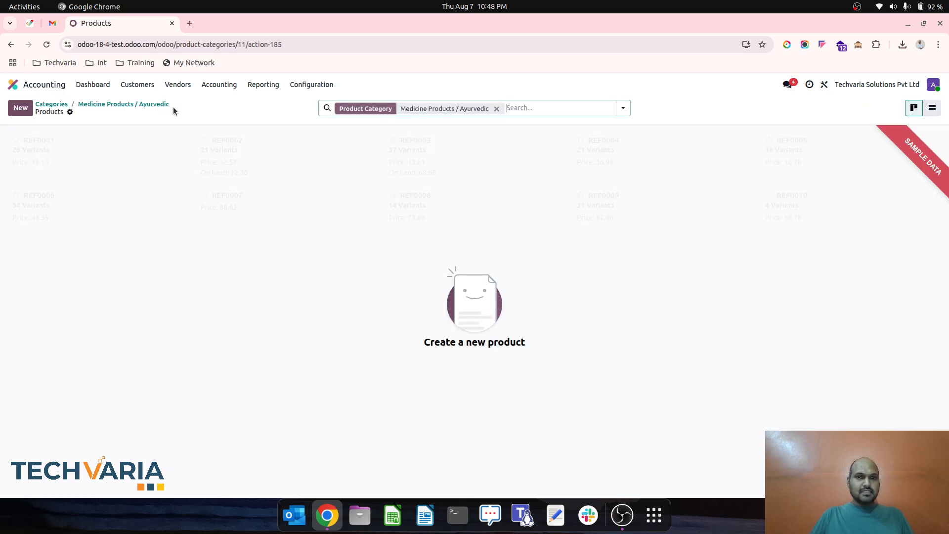
{"action": "left_click", "coordinate": [19, 102]}
{"action": "type", "text": "Ayurveda 1"}
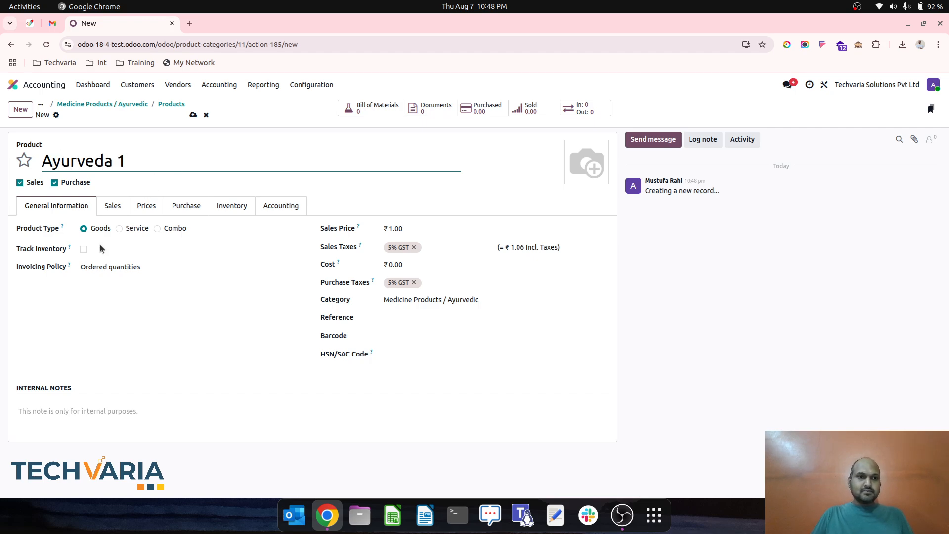
{"action": "left_click", "coordinate": [84, 249]}
{"action": "left_click", "coordinate": [193, 114]}
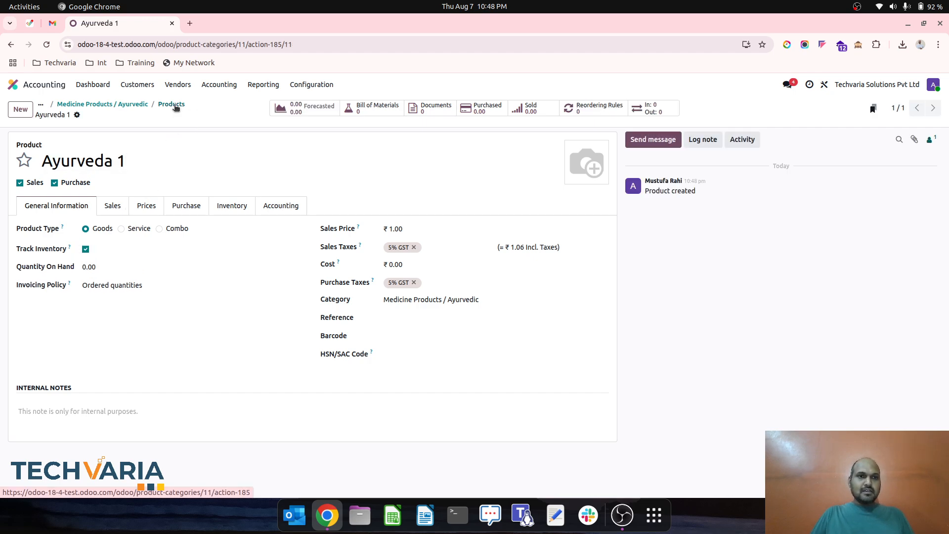
- Create a second Ayurvedic product named Ayurveda 2 with inventory tracking enabled and save it
{"action": "left_click", "coordinate": [176, 108]}
{"action": "left_click", "coordinate": [20, 108]}
{"action": "type", "text": "Ayu"}
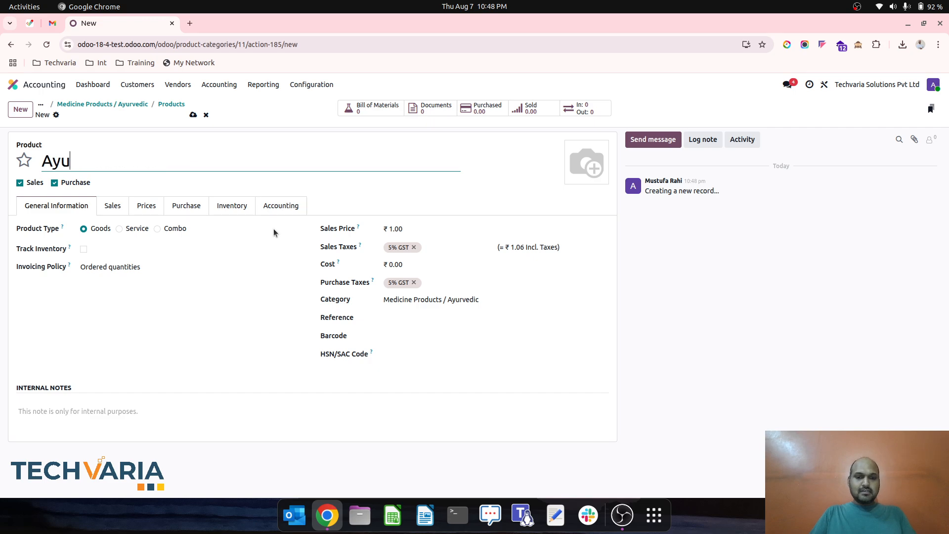
{"action": "type", "text": "rveda 2"}
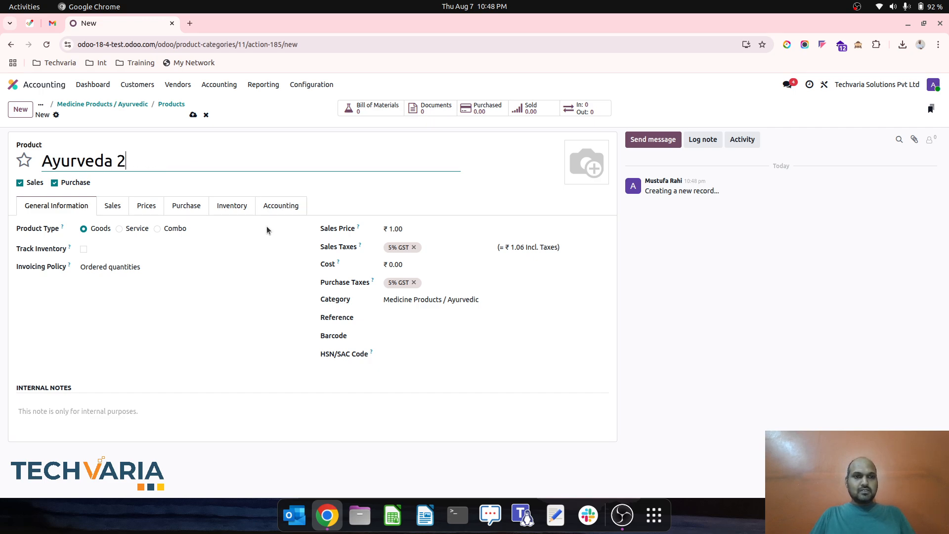
{"action": "left_click", "coordinate": [83, 249]}
{"action": "left_click", "coordinate": [193, 115]}
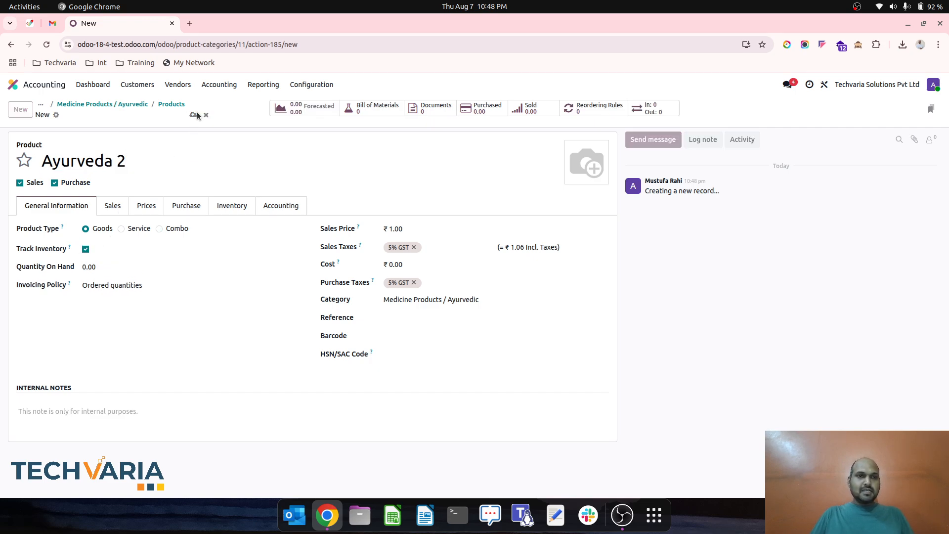
- From the Medicine Products / Homeopathic category, create a product named Homeopathy 1 with inventory tracking enabled and save it
{"action": "left_click", "coordinate": [95, 104]}
{"action": "left_click", "coordinate": [62, 102]}
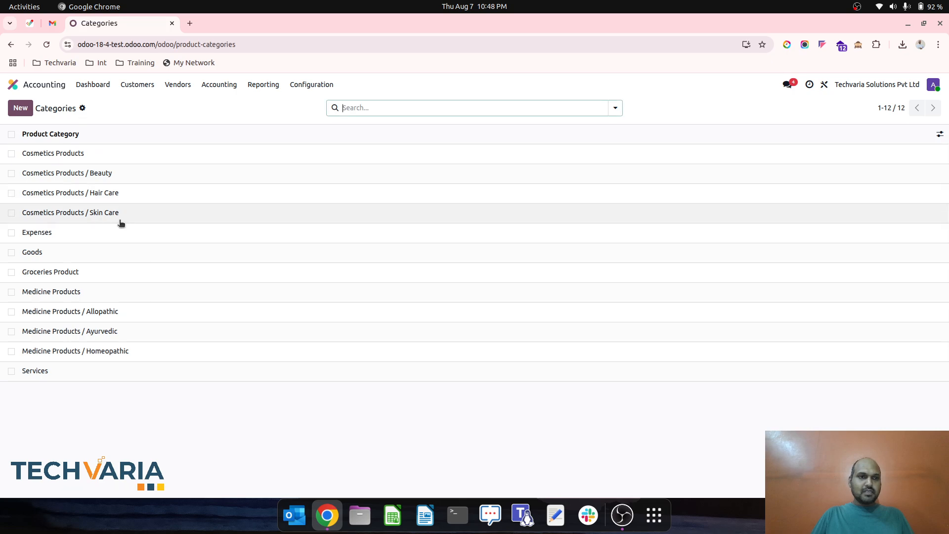
{"action": "left_click", "coordinate": [102, 352]}
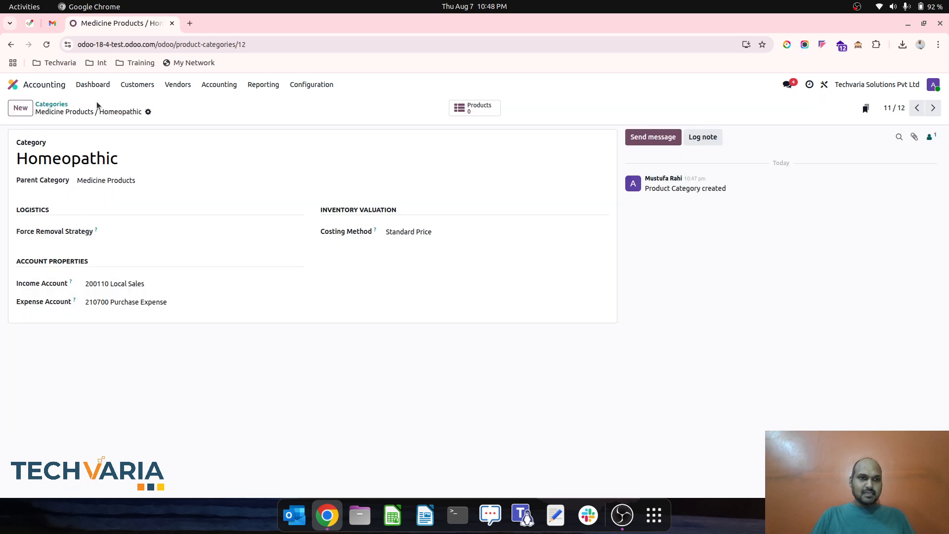
{"action": "left_click", "coordinate": [486, 109]}
{"action": "left_click", "coordinate": [20, 106]}
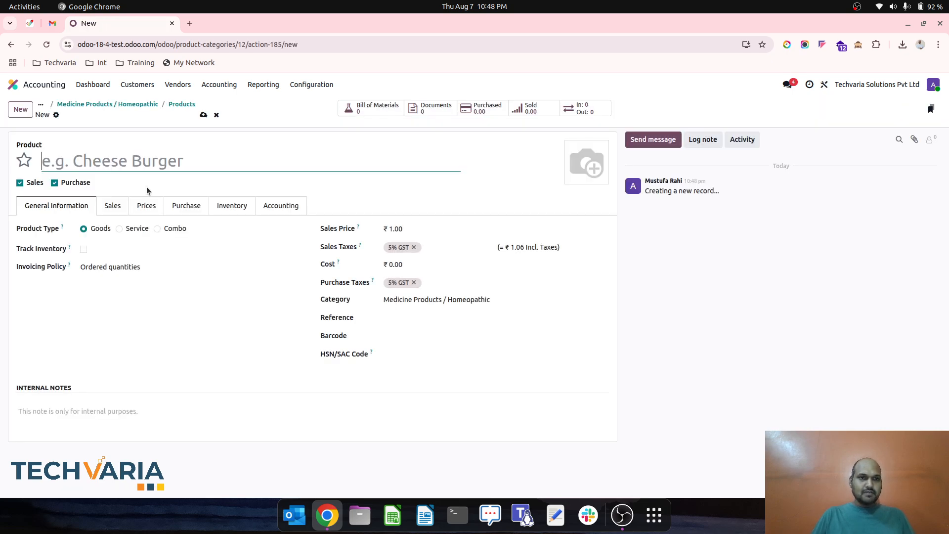
{"action": "type", "text": "Homeopathy 1"}
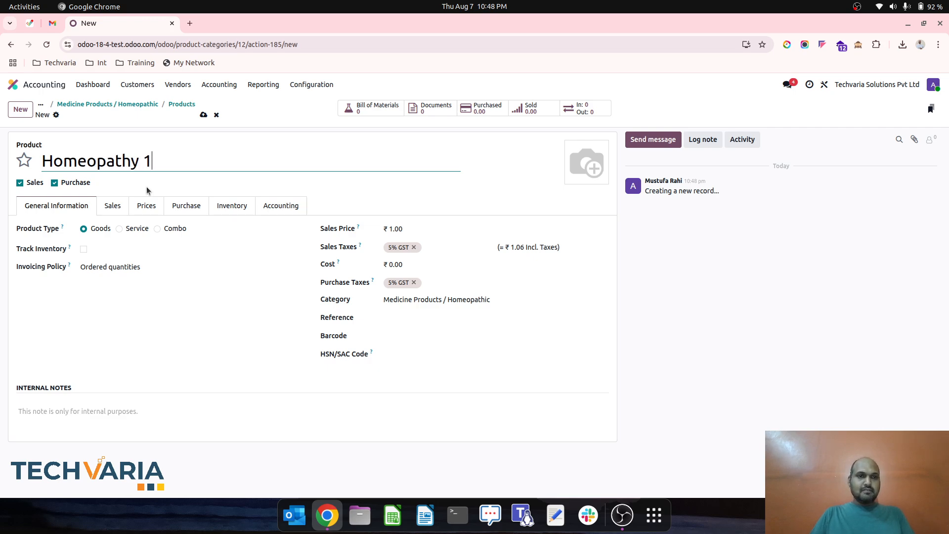
{"action": "left_click", "coordinate": [83, 248]}
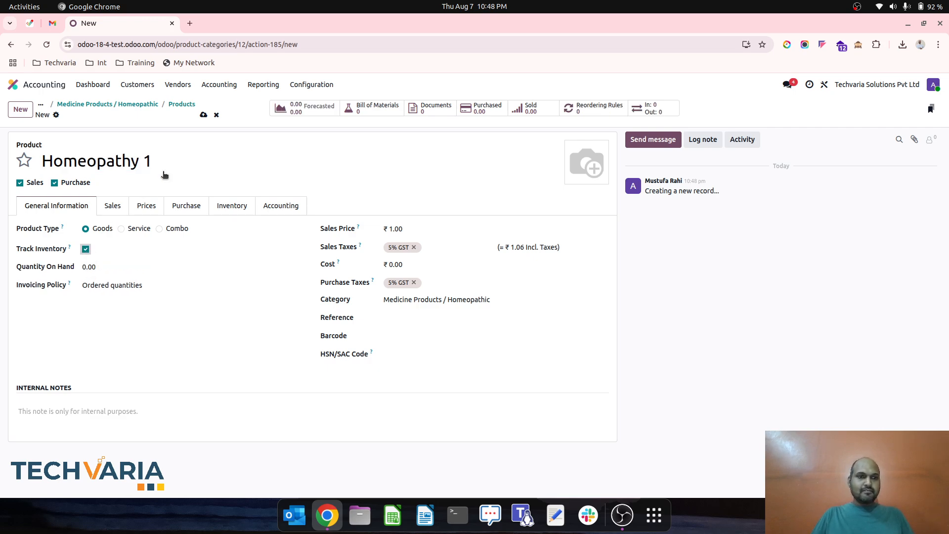
{"action": "left_click", "coordinate": [203, 115]}
- Duplicate the Homeopathy 1 product, save the copy as Homeopathy 2 and return to the categories list
{"action": "left_click", "coordinate": [88, 116]}
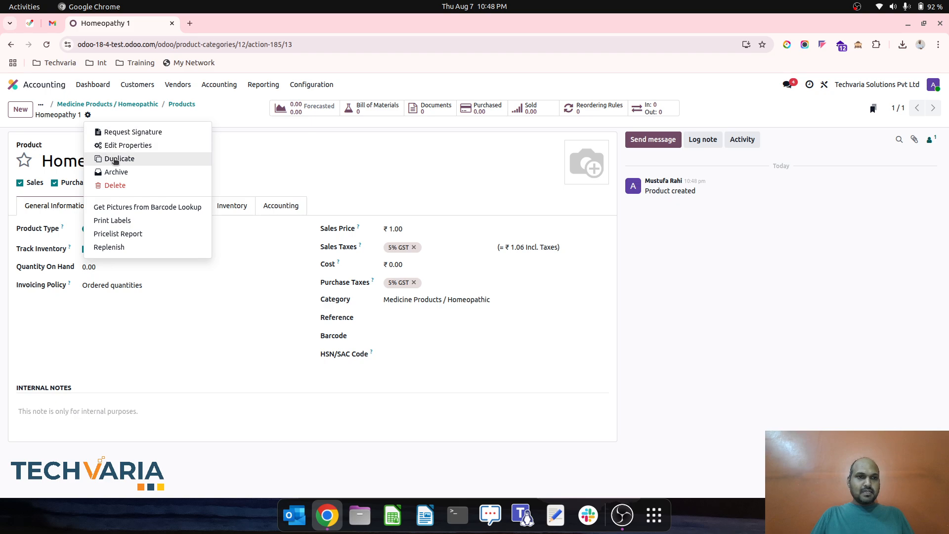
{"action": "left_click", "coordinate": [116, 161]}
{"action": "left_click_drag", "start_coordinate": [209, 162], "coordinate": [144, 161]}
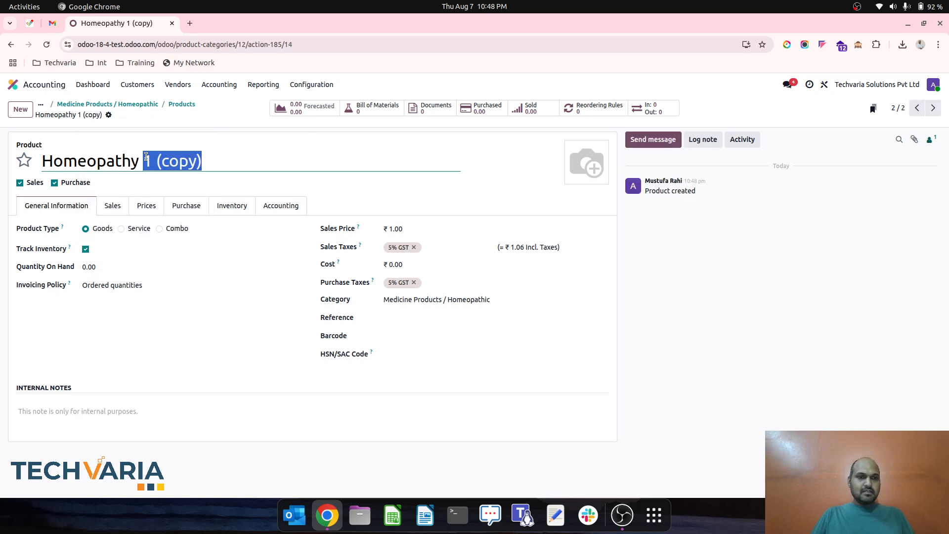
{"action": "type", "text": "2"}
{"action": "left_click", "coordinate": [204, 115]}
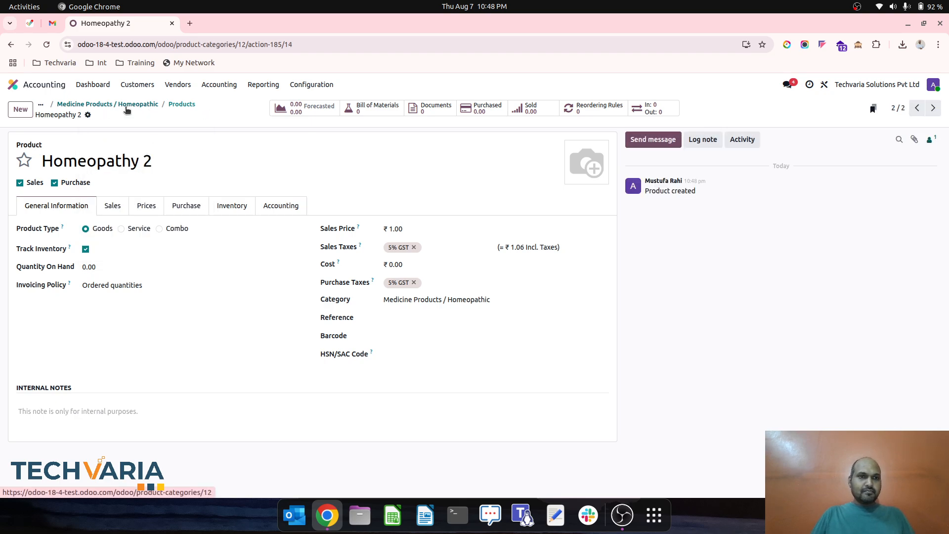
{"action": "left_click", "coordinate": [106, 104]}
{"action": "left_click", "coordinate": [53, 105]}
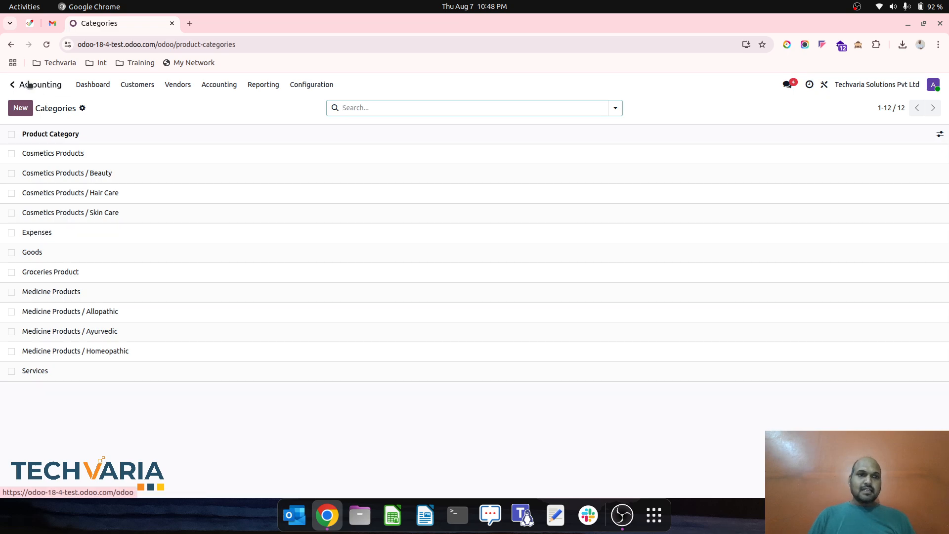
- Start a new analytic distribution model for the Medicine Products / Allopathic product category
{"action": "left_click", "coordinate": [311, 84]}
{"action": "scroll", "coordinate": [319, 339], "scroll_direction": "down", "scroll_amount": 3}
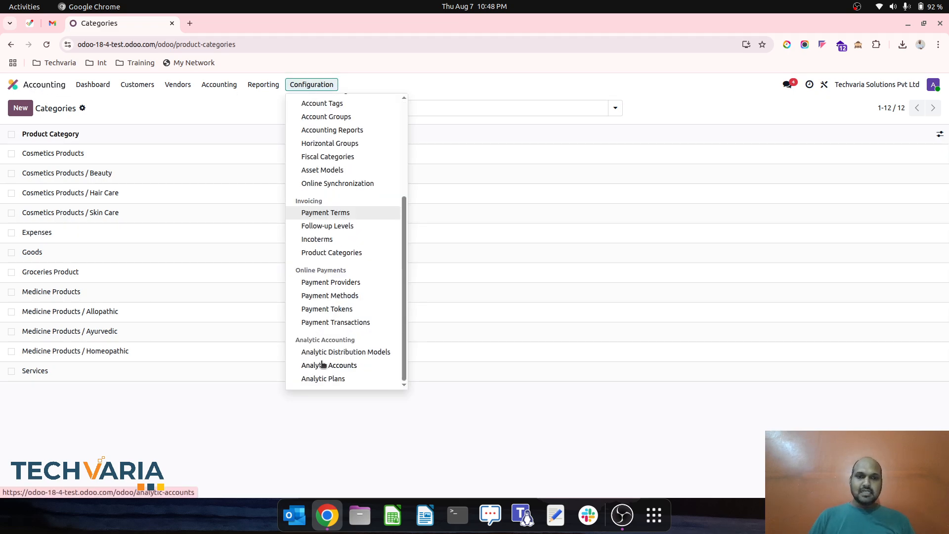
{"action": "left_click", "coordinate": [351, 353]}
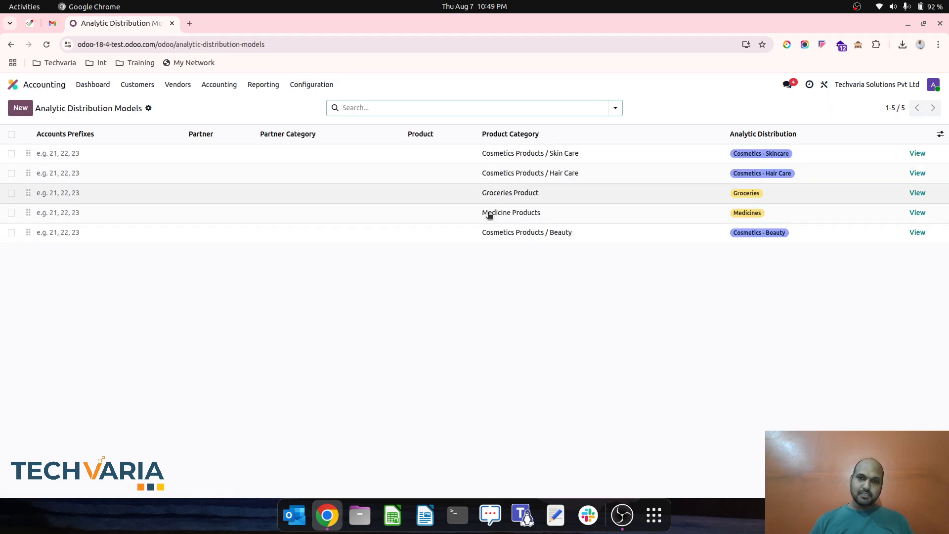
{"action": "left_click", "coordinate": [27, 113]}
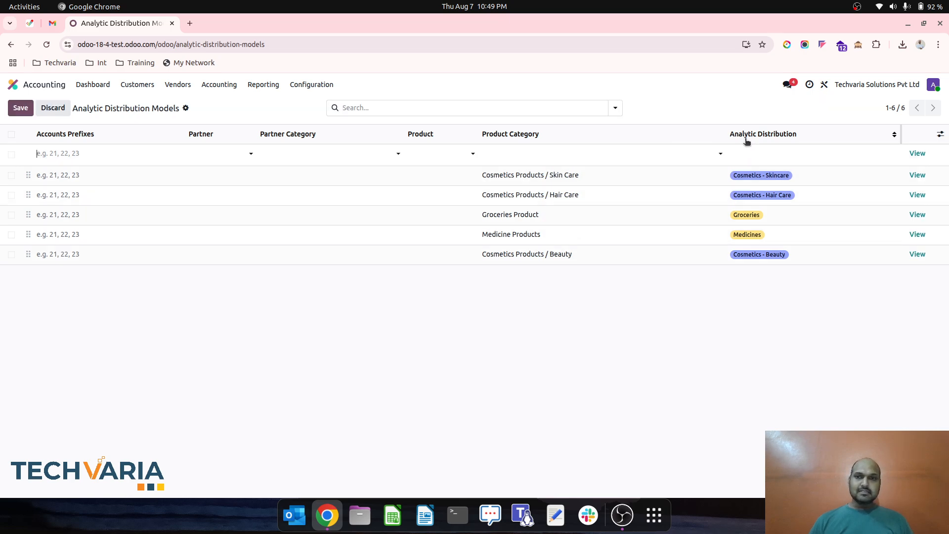
{"action": "left_click", "coordinate": [647, 150]}
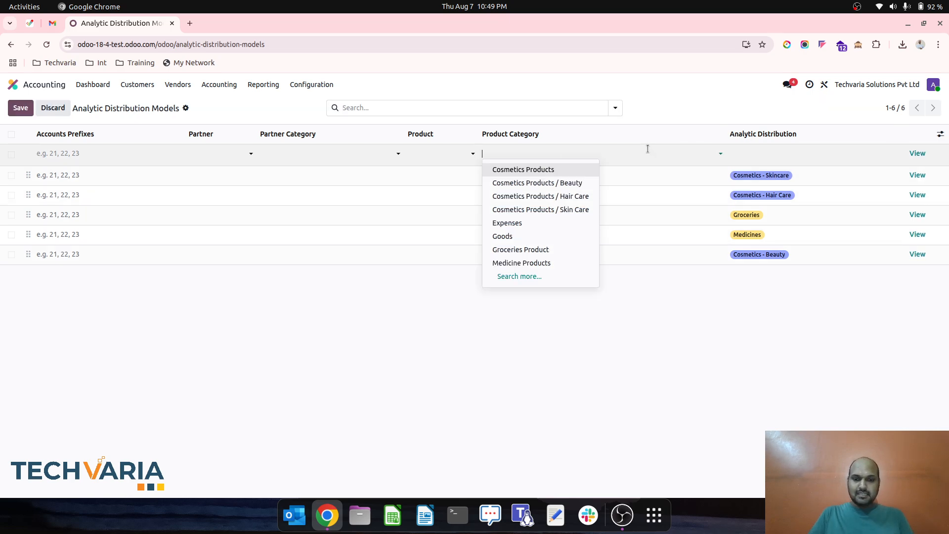
{"action": "type", "text": "all"}
{"action": "left_click", "coordinate": [575, 171]}
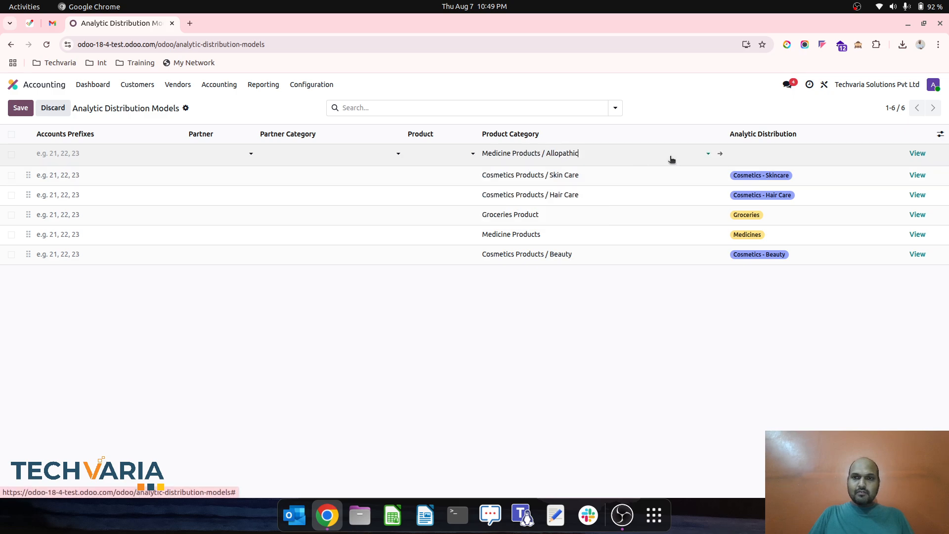
- Assign the Allopathic analytic account at 100% to the new Allopathic distribution model and save the line
{"action": "left_click", "coordinate": [805, 156]}
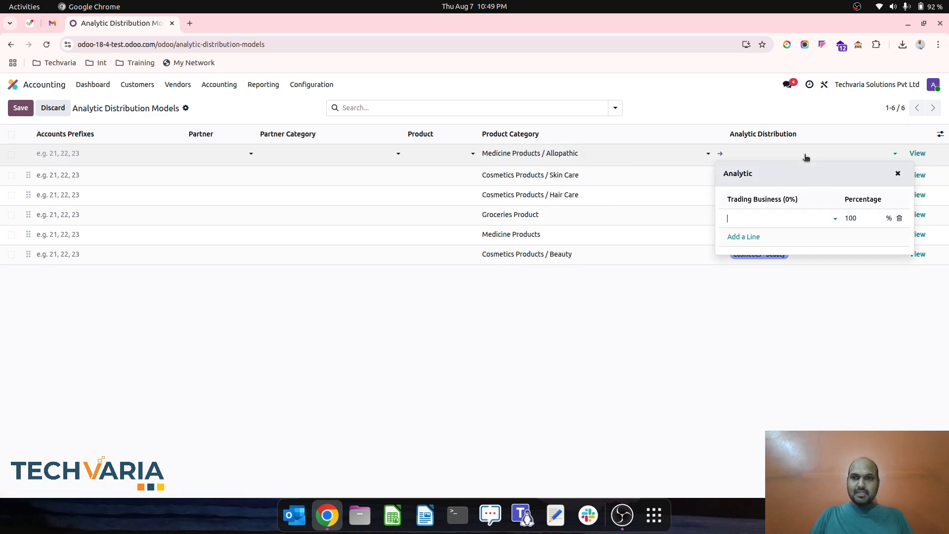
{"action": "left_click", "coordinate": [764, 213]}
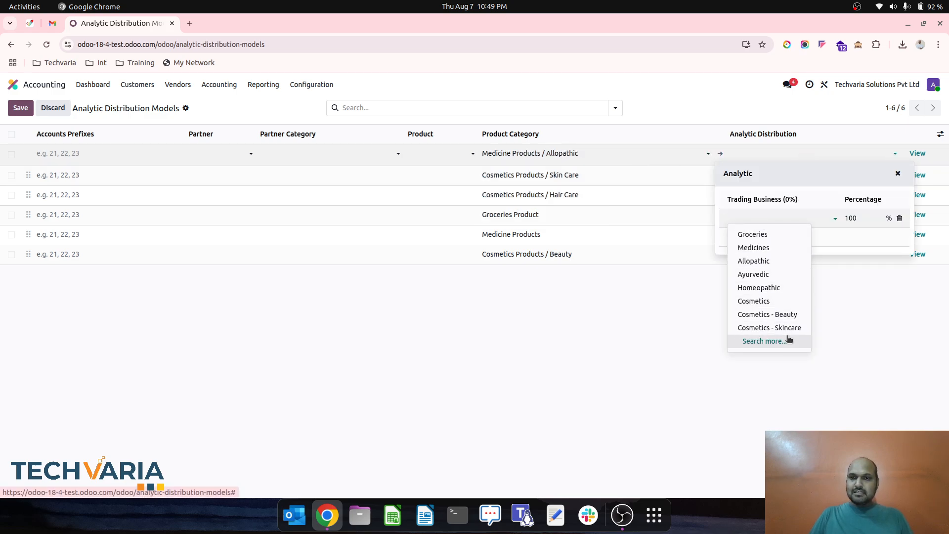
{"action": "left_click", "coordinate": [763, 341]}
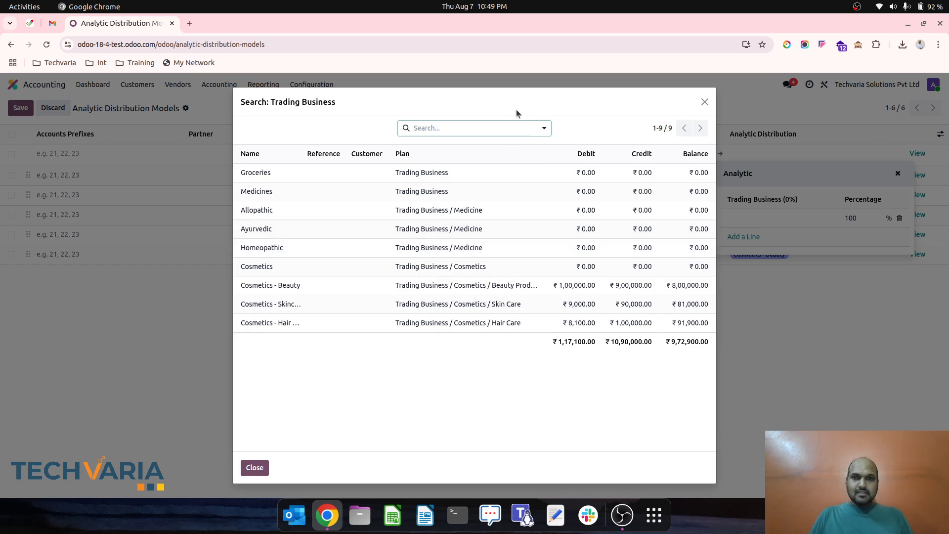
{"action": "mouse_move", "coordinate": [515, 112]}
{"action": "left_mouse_down"}
{"action": "mouse_move", "coordinate": [443, 239]}
{"action": "mouse_move", "coordinate": [520, 129]}
{"action": "mouse_move", "coordinate": [518, 105]}
{"action": "left_mouse_up"}
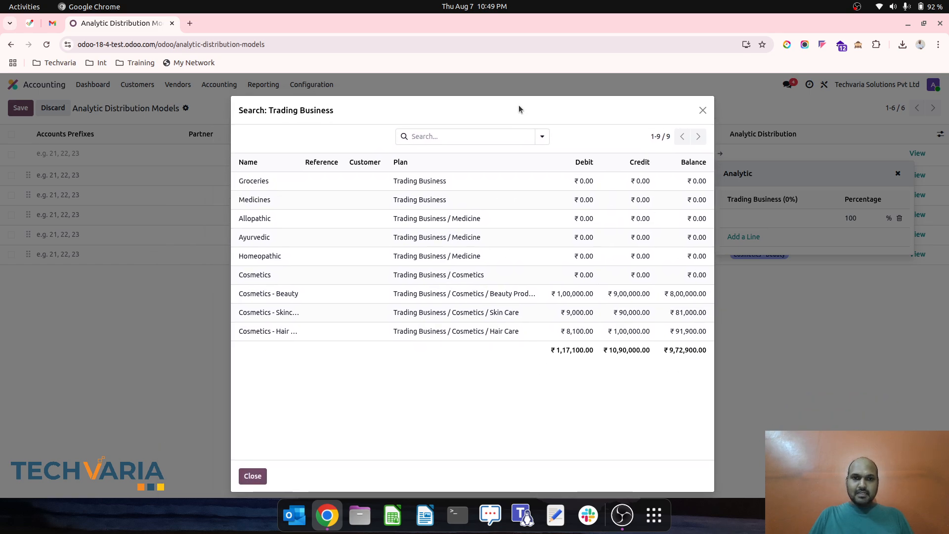
{"action": "left_click", "coordinate": [344, 218]}
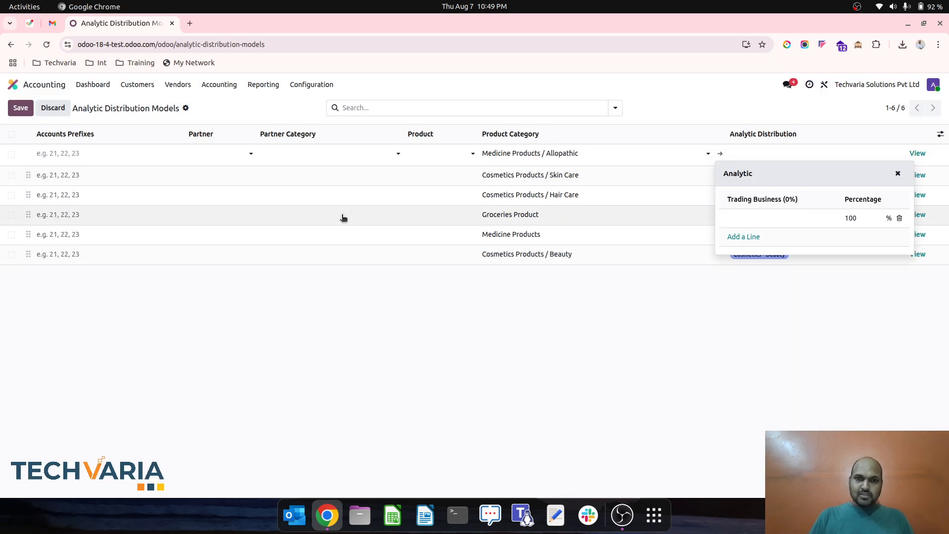
{"action": "left_click", "coordinate": [680, 331]}
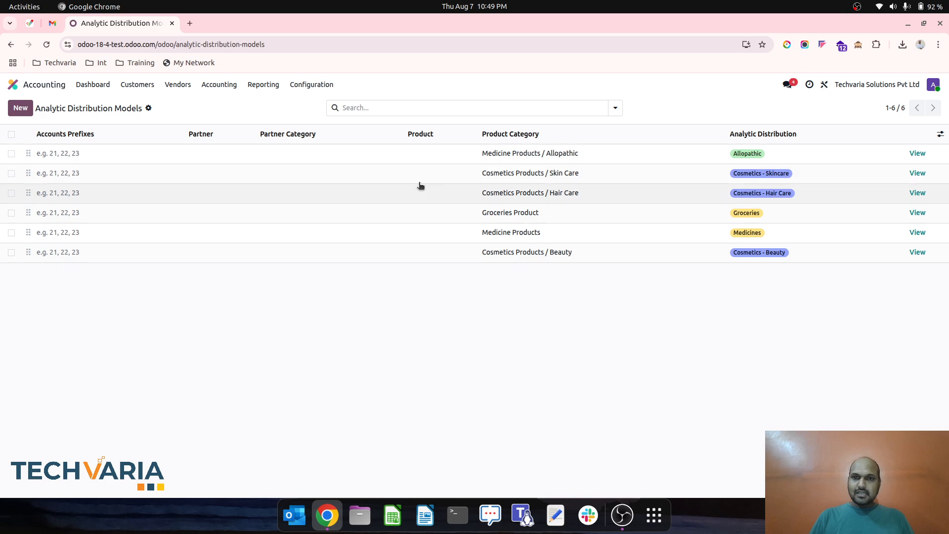
- Create an analytic distribution model linking Medicine Products / Ayurvedic to the Ayurvedic analytic account at 100% and save it
{"action": "key", "text": "alt+c"}
{"action": "left_click", "coordinate": [539, 156]}
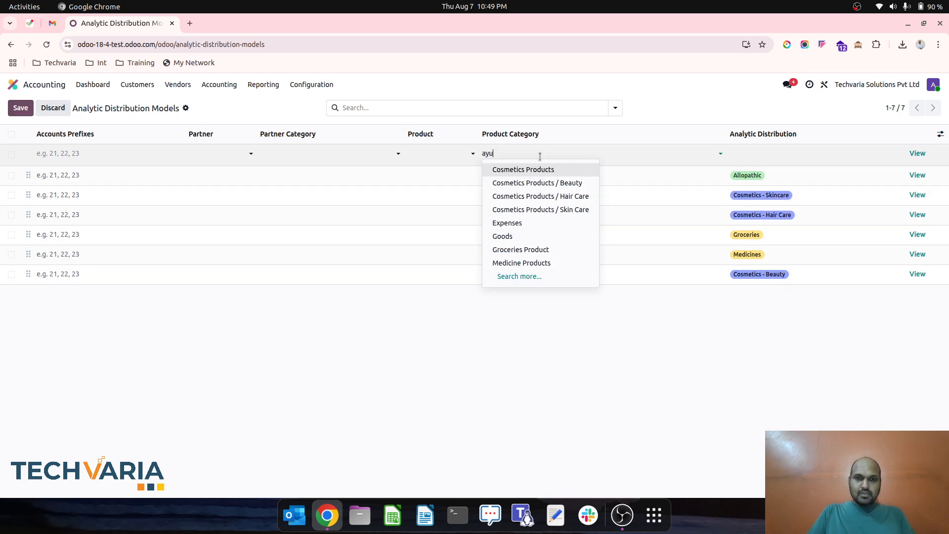
{"action": "type", "text": "ayu"}
{"action": "left_click", "coordinate": [571, 169]}
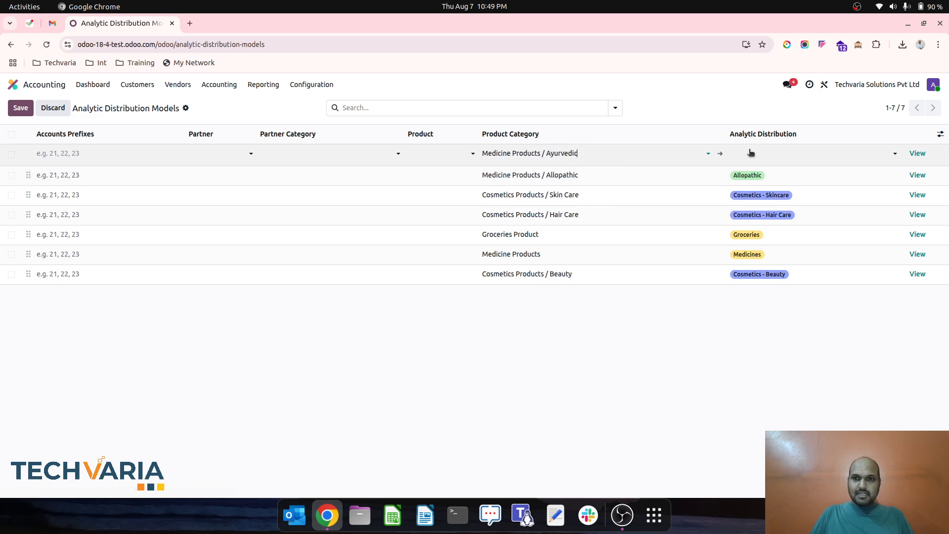
{"action": "left_click", "coordinate": [754, 153]}
{"action": "type", "text": "ayu"}
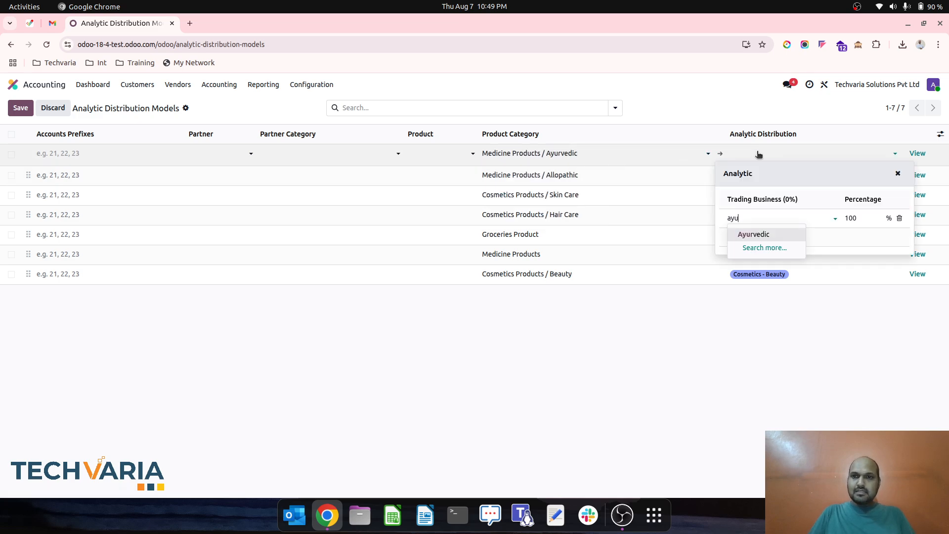
{"action": "left_click", "coordinate": [774, 234]}
{"action": "left_click", "coordinate": [773, 333]}
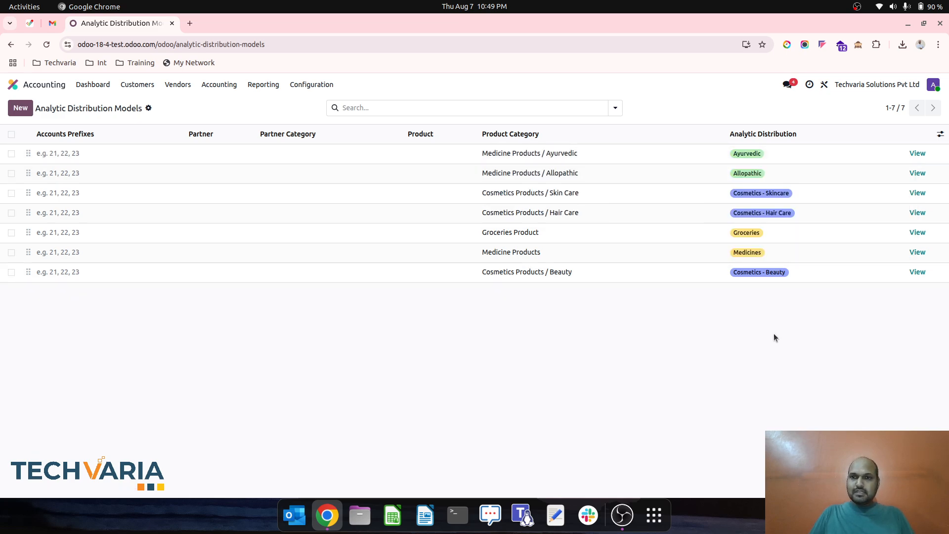
- Create an analytic distribution model linking Medicine Products / Homeopathic to the Homeopathic analytic account at 100% and save it
{"action": "left_click", "coordinate": [22, 107]}
{"action": "left_click", "coordinate": [542, 154]}
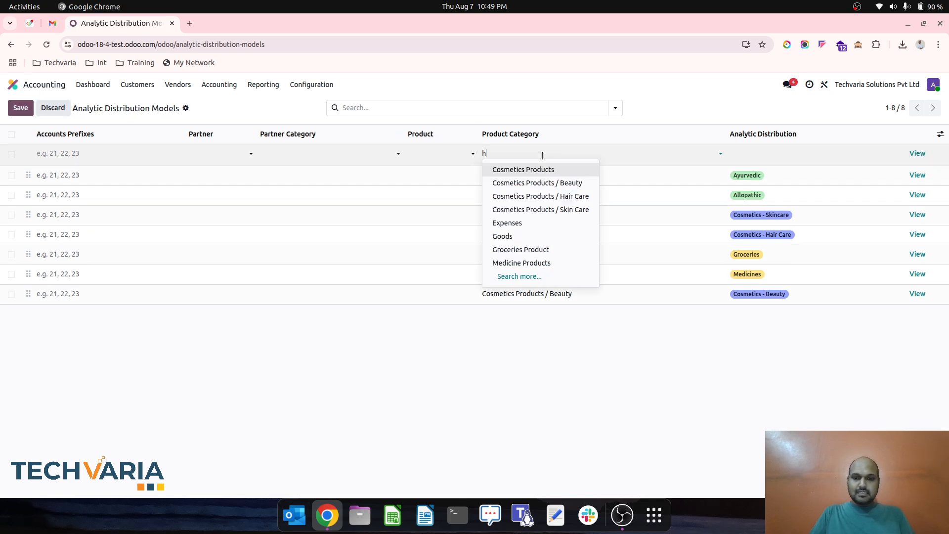
{"action": "left_click", "coordinate": [553, 169]}
{"action": "left_click", "coordinate": [798, 155]}
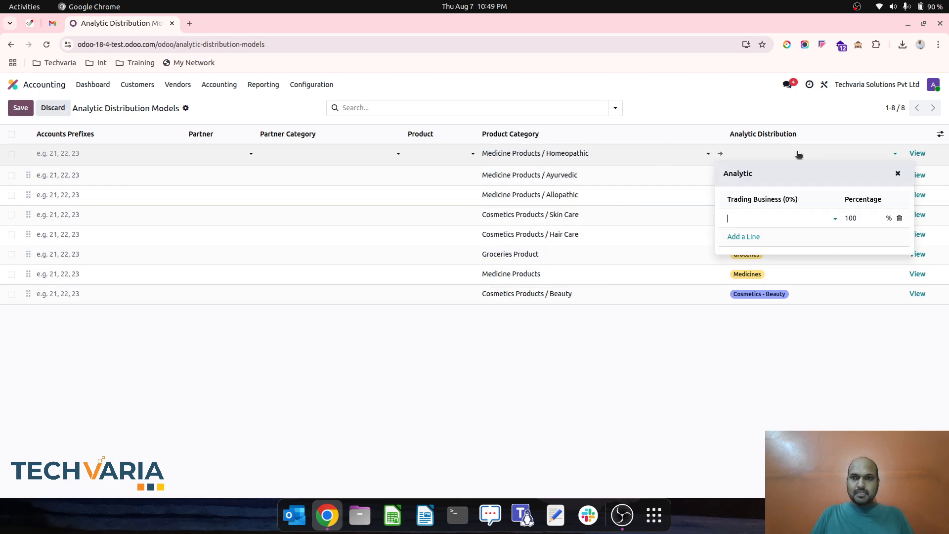
{"action": "type", "text": "home"}
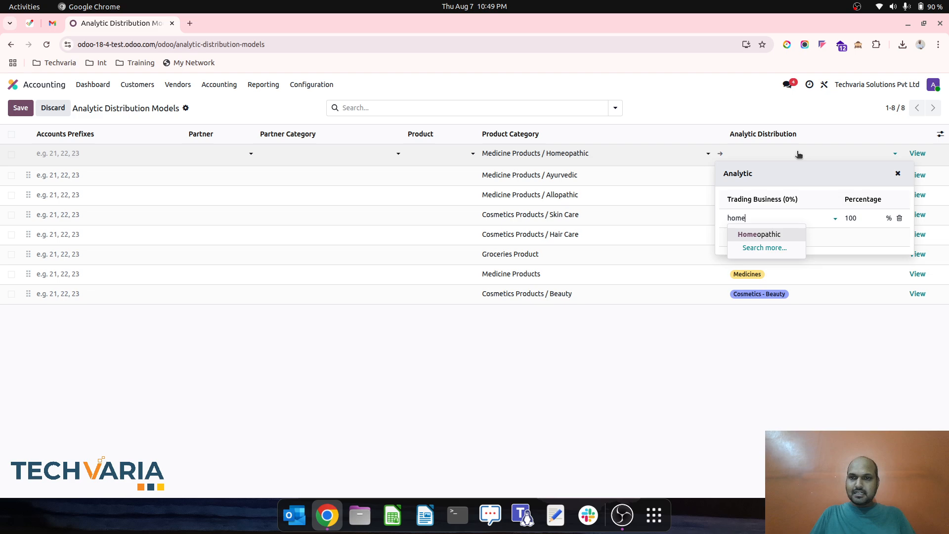
{"action": "left_click", "coordinate": [774, 234]}
{"action": "left_click", "coordinate": [790, 355]}
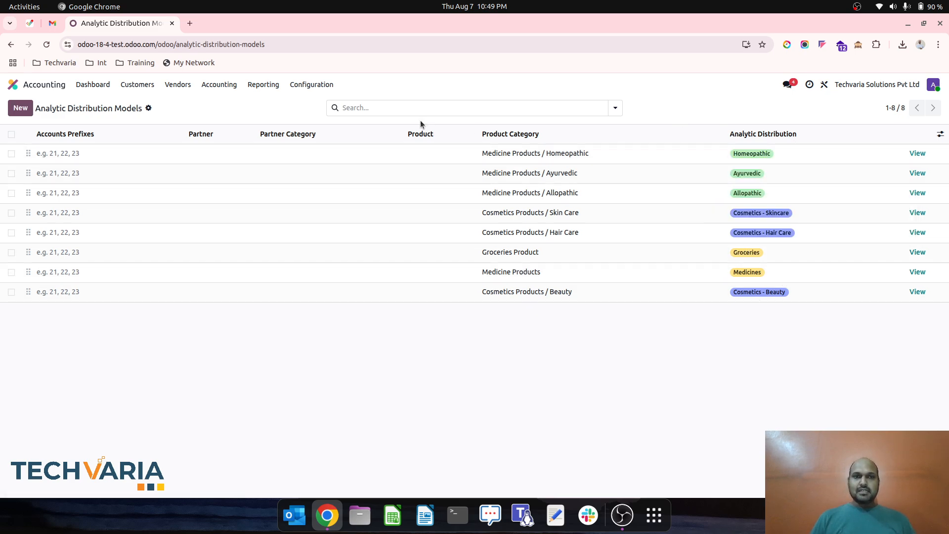
- Open the Cosmetics Business analytic budget and review its period, budget lines and available budget types
{"action": "left_click", "coordinate": [221, 88]}
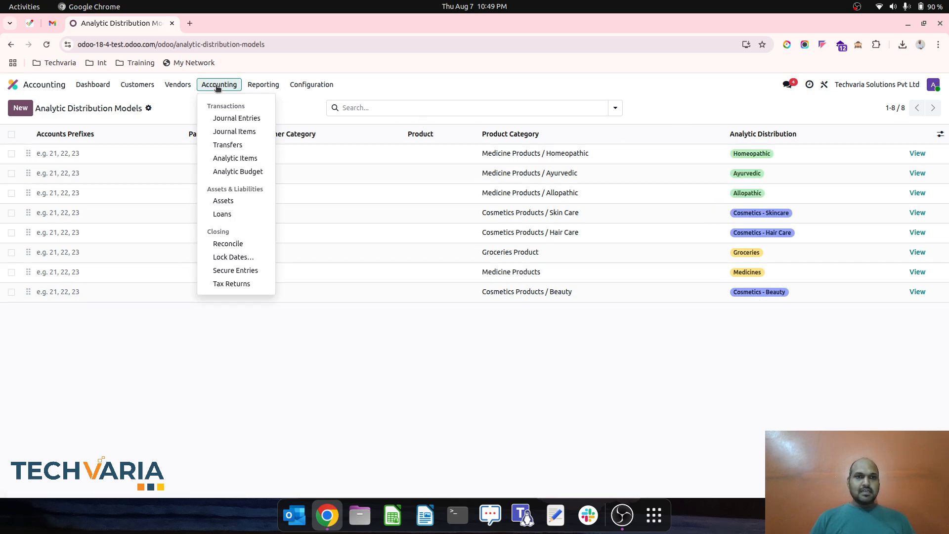
{"action": "left_click", "coordinate": [239, 176]}
{"action": "left_click", "coordinate": [171, 152]}
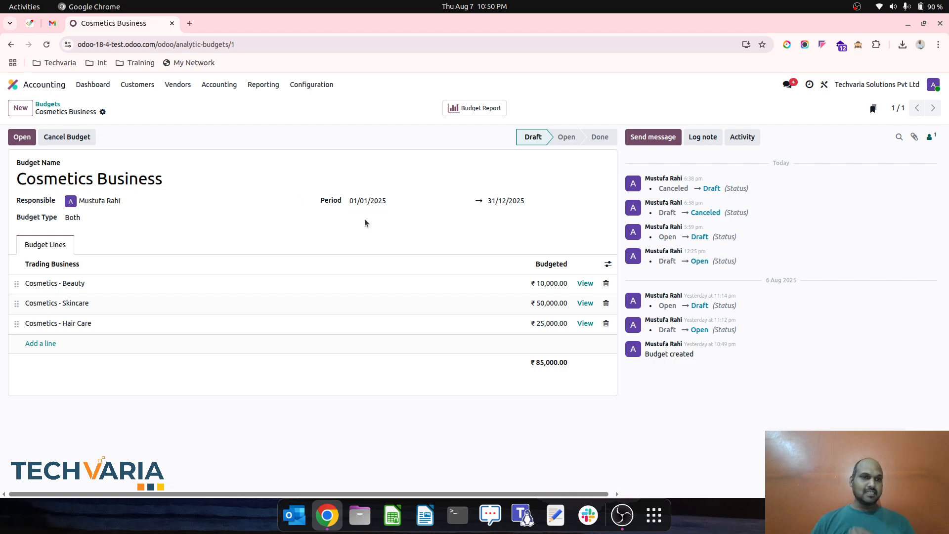
{"action": "left_click", "coordinate": [77, 218]}
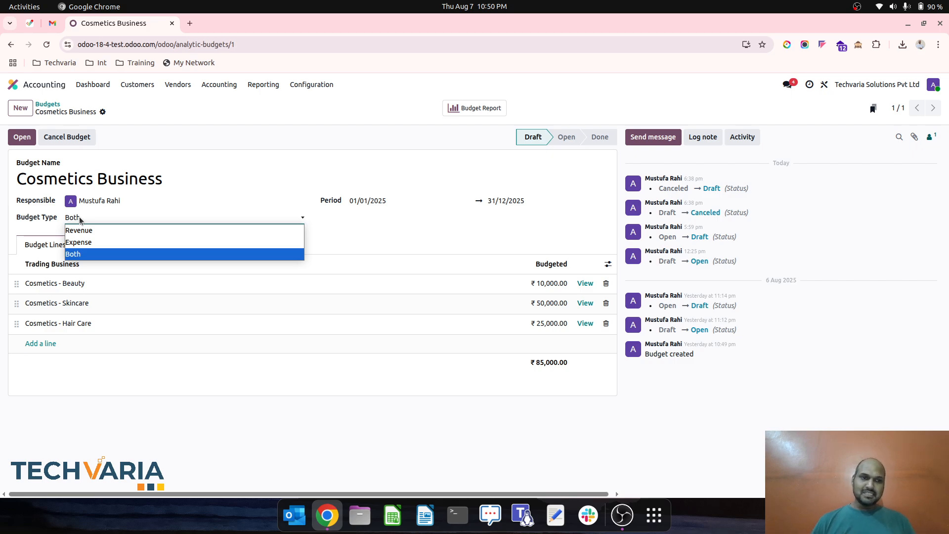
{"action": "left_click", "coordinate": [79, 217]}
- Open the Cosmetics Business budget report and break its total rows down by Trading Business
{"action": "left_click", "coordinate": [475, 108]}
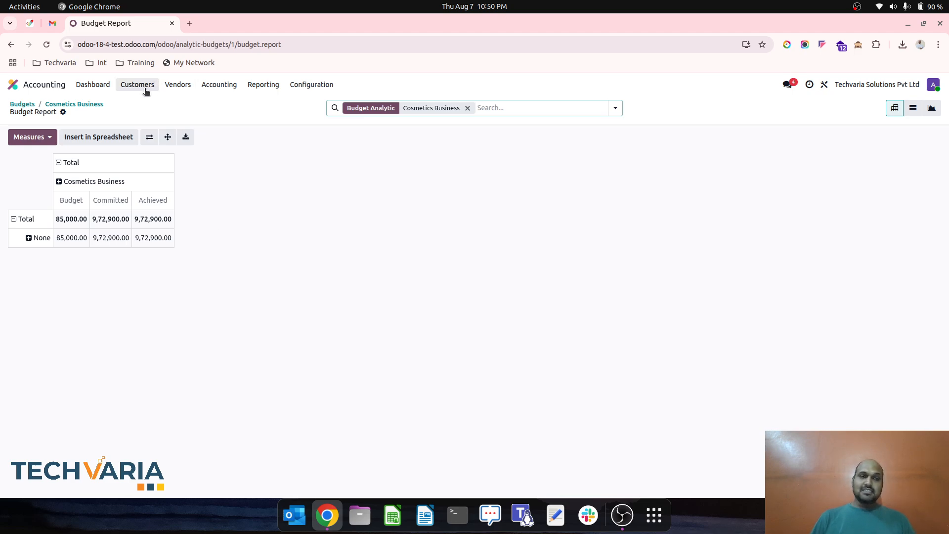
{"action": "left_click", "coordinate": [67, 182]}
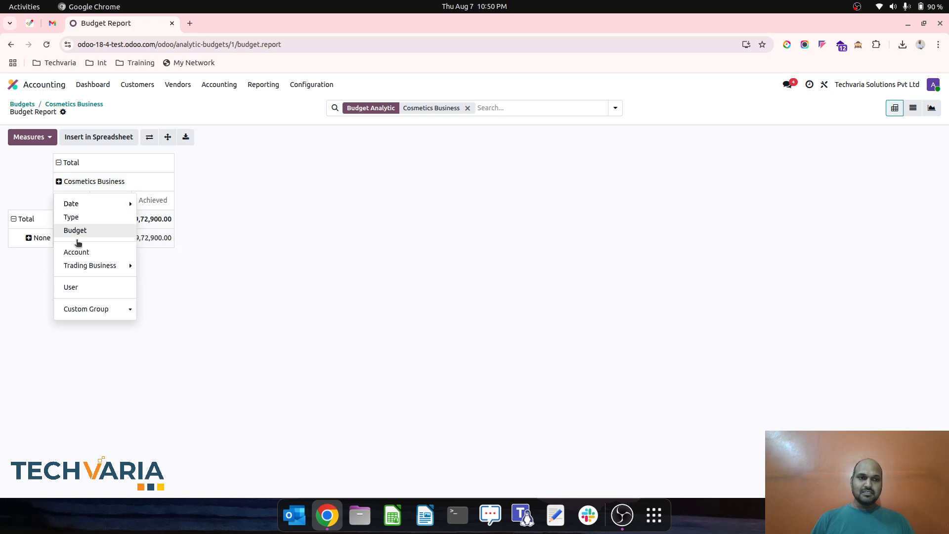
{"action": "left_click", "coordinate": [88, 253]}
{"action": "left_click", "coordinate": [64, 182]}
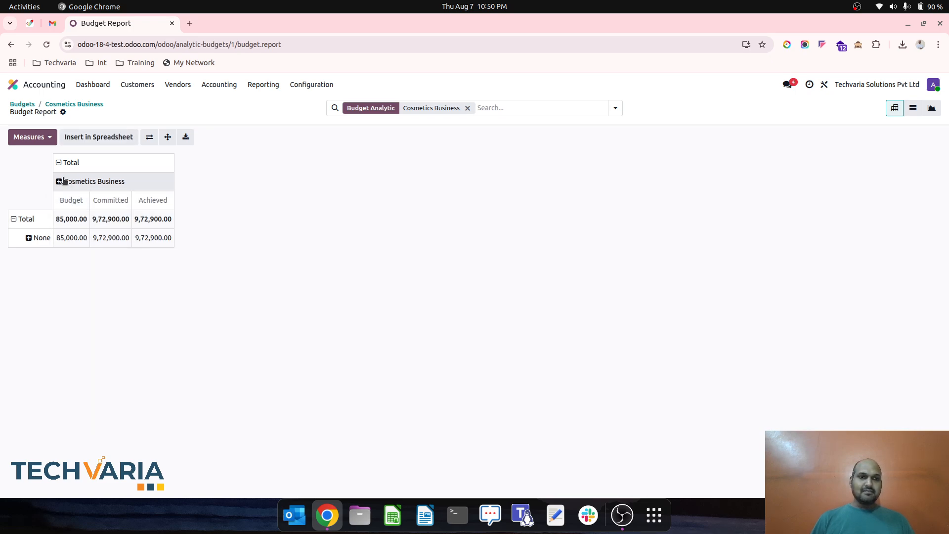
{"action": "left_click", "coordinate": [64, 181]}
{"action": "mouse_move", "coordinate": [111, 269]}
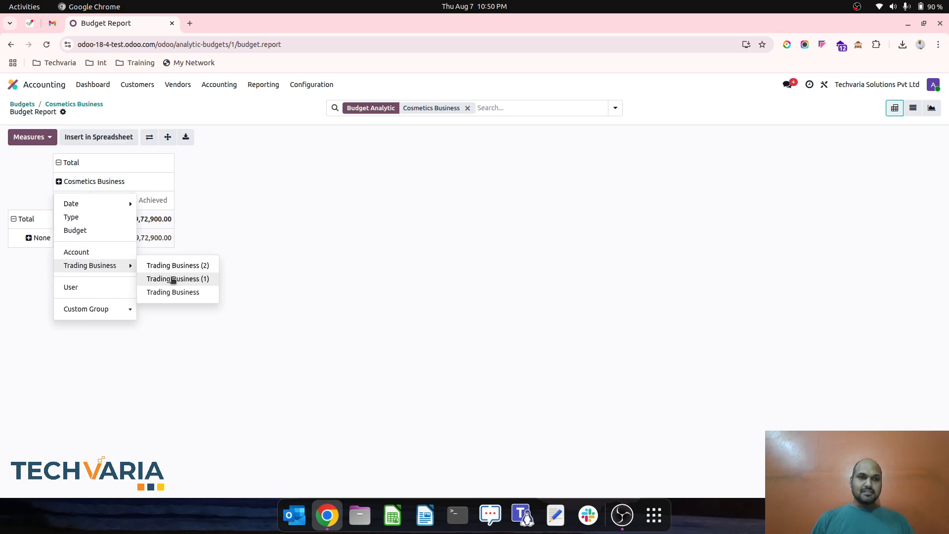
{"action": "left_click", "coordinate": [23, 219]}
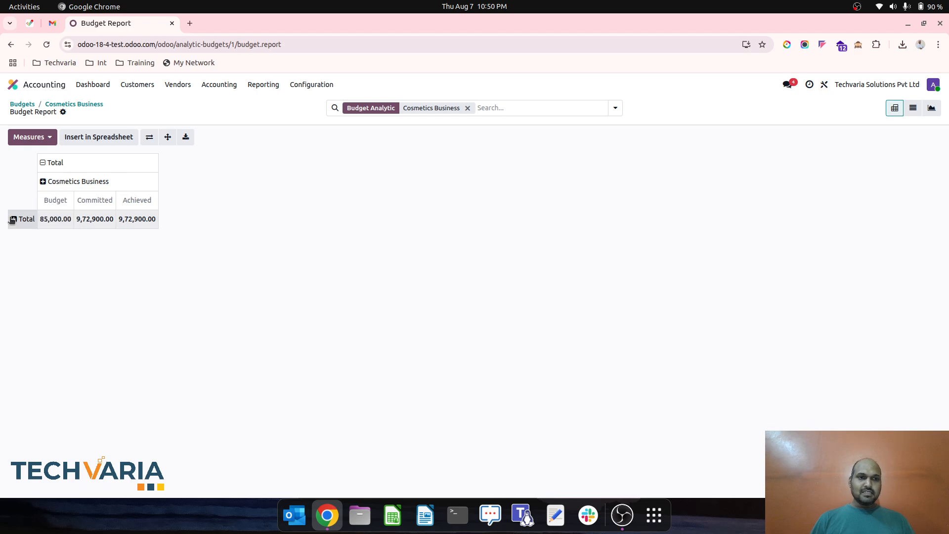
{"action": "left_click", "coordinate": [23, 219]}
{"action": "mouse_move", "coordinate": [68, 305]}
{"action": "left_click", "coordinate": [118, 330]}
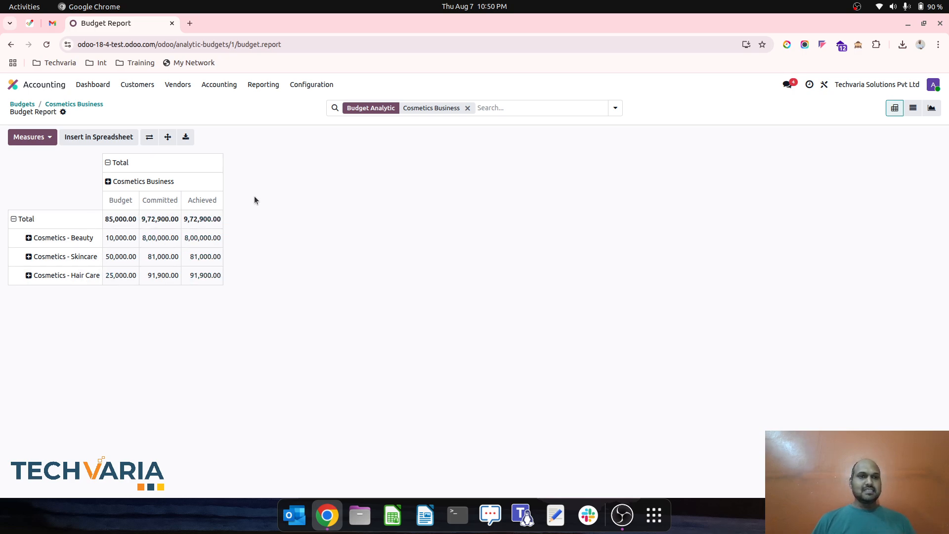
- Return to the Cosmetics Business budget and set its budget type to Revenue
{"action": "left_click", "coordinate": [264, 87]}
{"action": "left_click", "coordinate": [87, 108]}
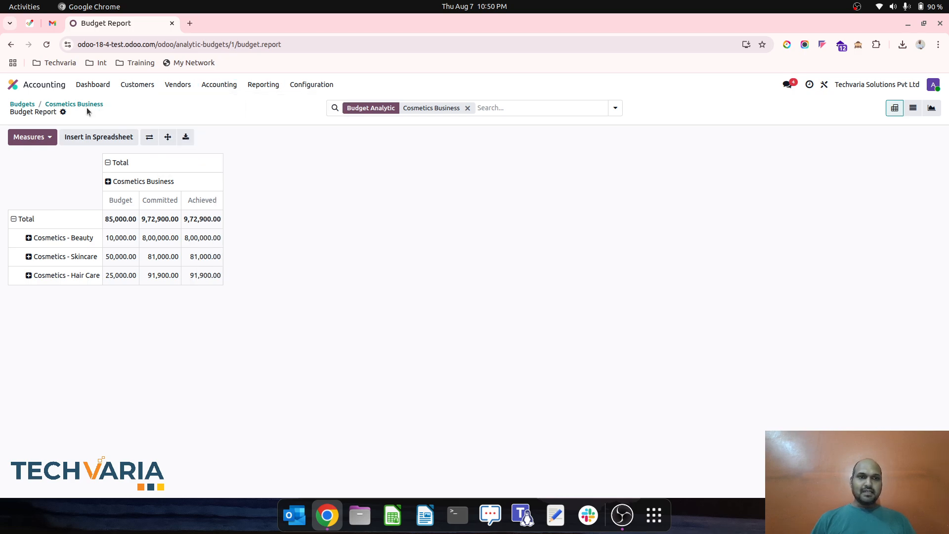
{"action": "left_click", "coordinate": [106, 217]}
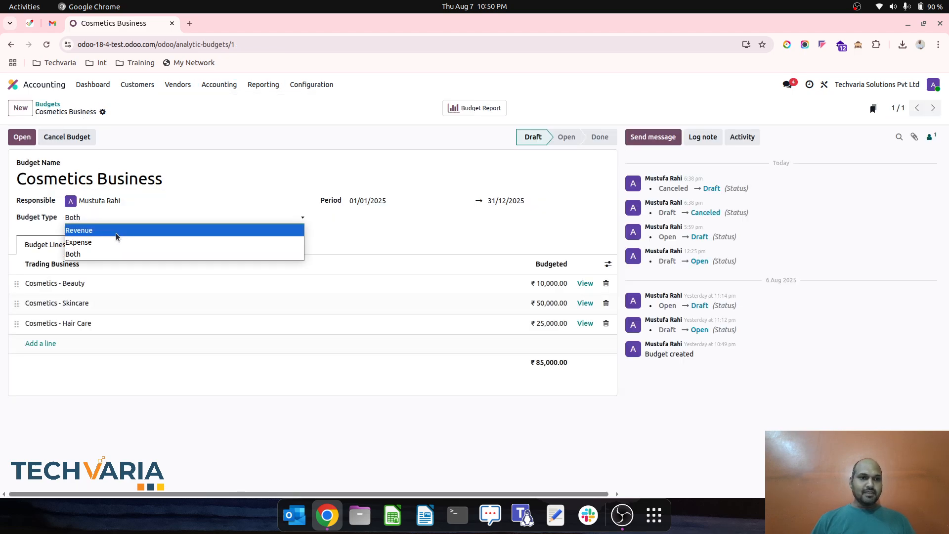
{"action": "left_click", "coordinate": [116, 232]}
- Reopen the budget report for the Revenue type and group its total rows by Trading Business
{"action": "left_click", "coordinate": [475, 108]}
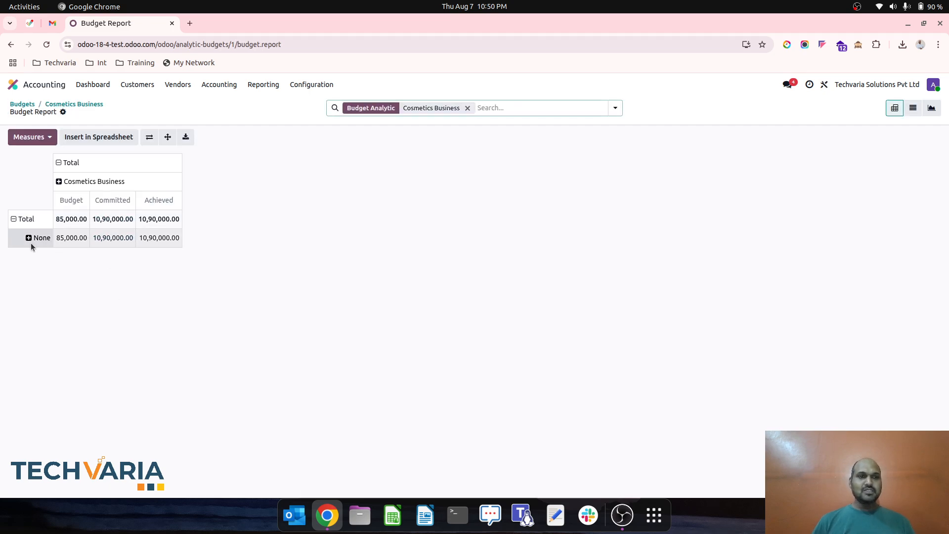
{"action": "left_click", "coordinate": [15, 219]}
{"action": "left_click", "coordinate": [15, 219]}
{"action": "mouse_move", "coordinate": [81, 305]}
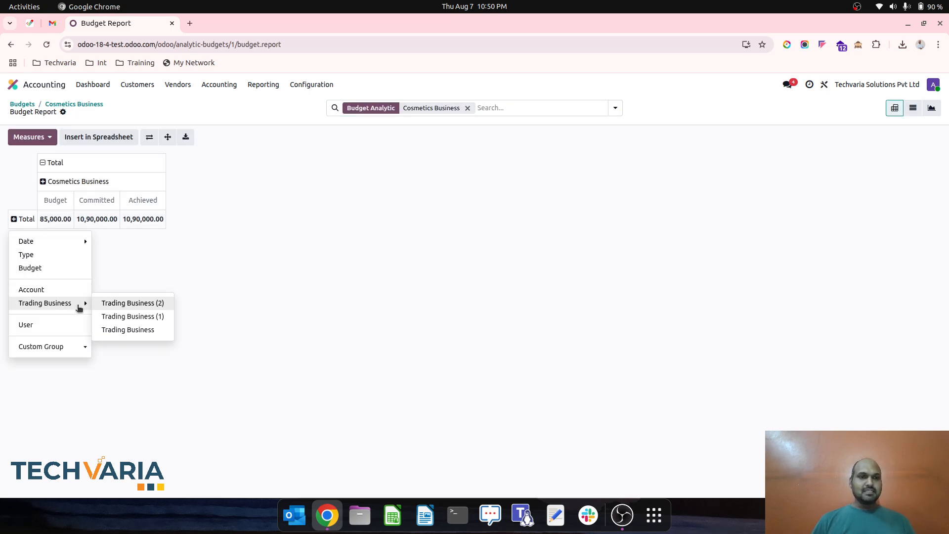
{"action": "left_click", "coordinate": [124, 326]}
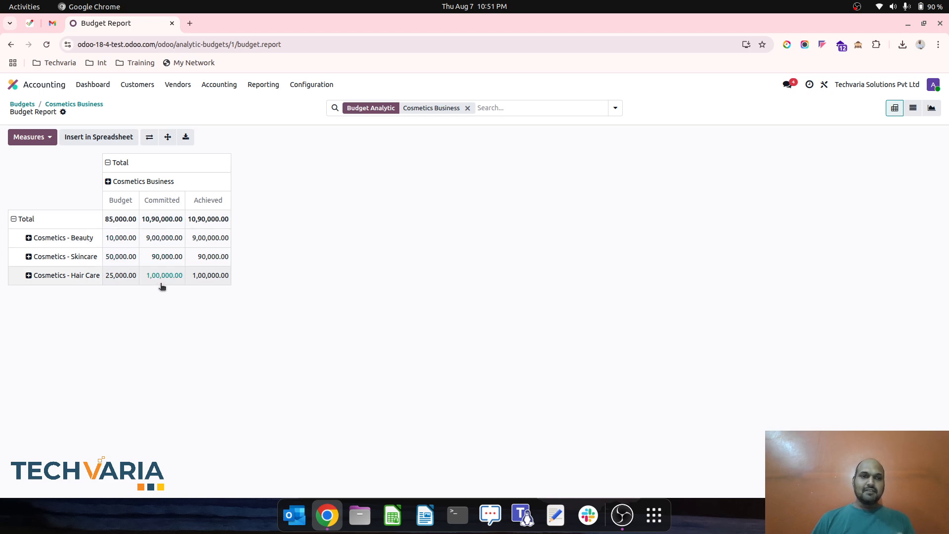
- Open the posted customer invoice to examine the analytic accounts and amounts on its lines
{"action": "right_click", "coordinate": [143, 82]}
{"action": "key", "text": "Escape"}
{"action": "left_click", "coordinate": [127, 87]}
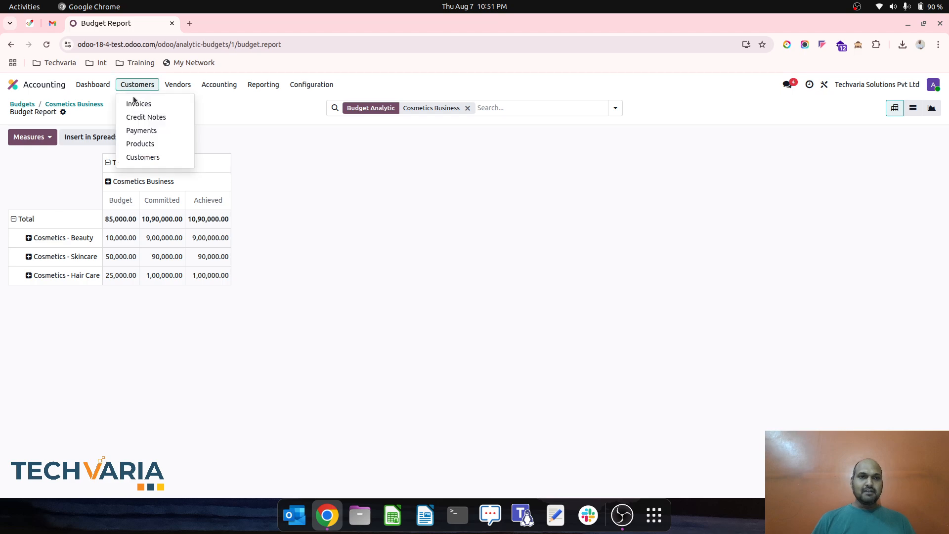
{"action": "left_click", "coordinate": [137, 103]}
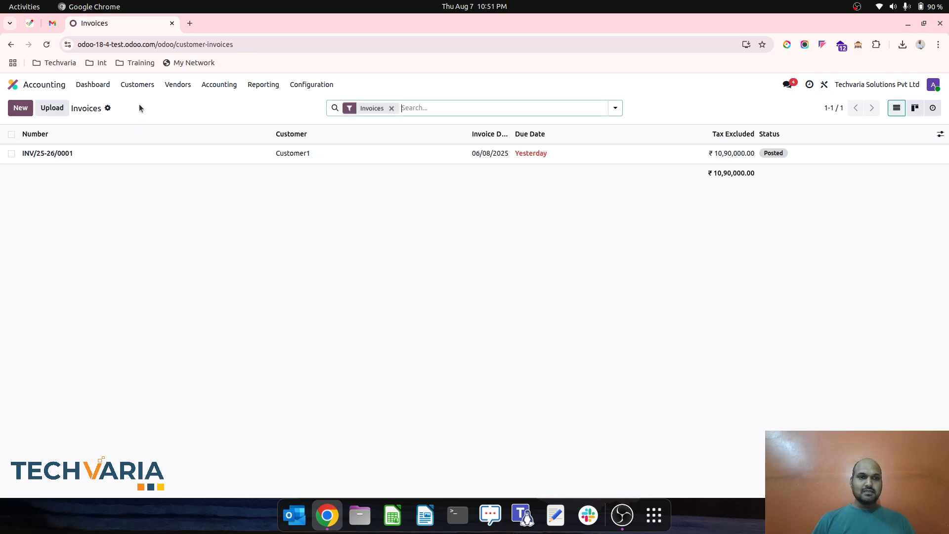
{"action": "left_click", "coordinate": [185, 158]}
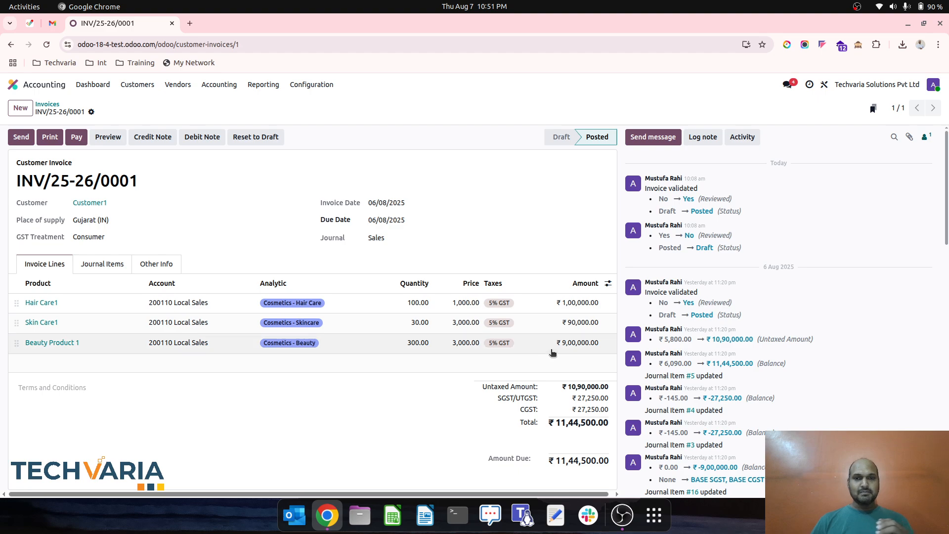
- Go back to the Cosmetics Business budget report and group its rows by Trading Business to compare with the invoice
{"action": "left_click", "coordinate": [141, 88]}
{"action": "mouse_move", "coordinate": [219, 87]}
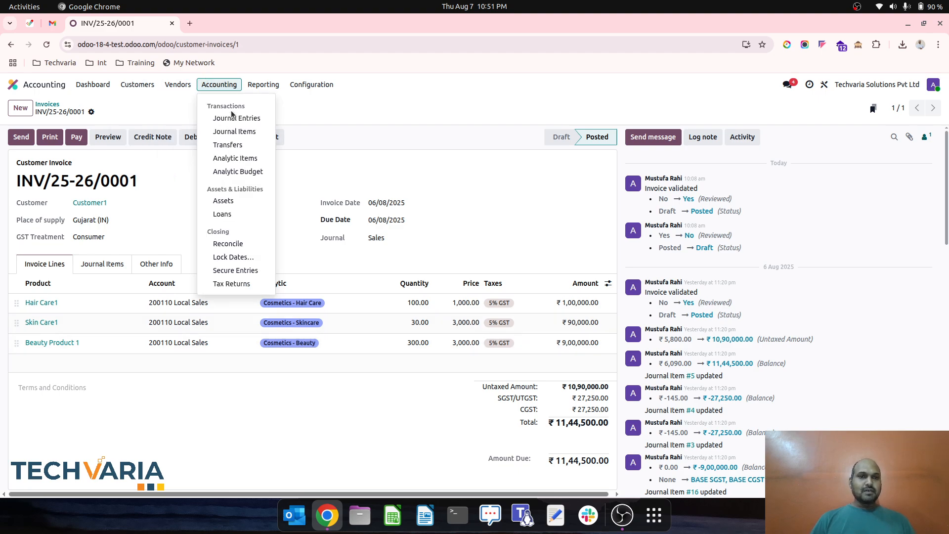
{"action": "left_click", "coordinate": [257, 171]}
{"action": "left_click", "coordinate": [191, 154]}
{"action": "left_click", "coordinate": [475, 107]}
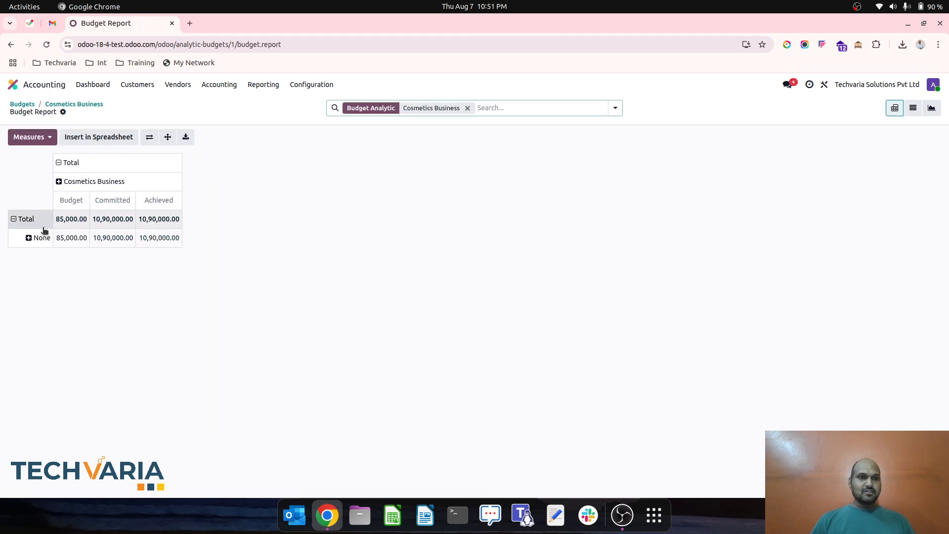
{"action": "left_click", "coordinate": [20, 223]}
{"action": "left_click", "coordinate": [19, 222]}
{"action": "mouse_move", "coordinate": [55, 303]}
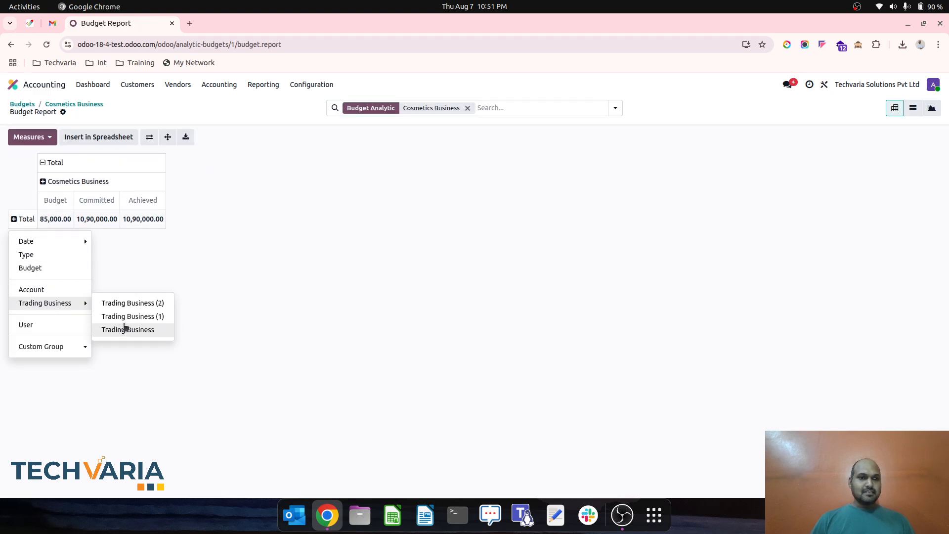
{"action": "left_click", "coordinate": [123, 328]}
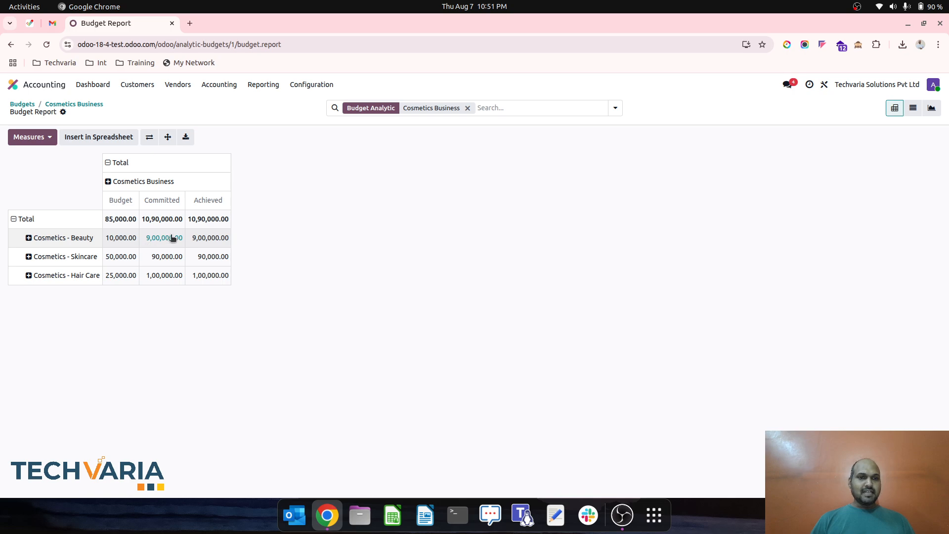
- Change the Cosmetics Business budget type to Expense and save the budget
{"action": "left_click", "coordinate": [72, 105]}
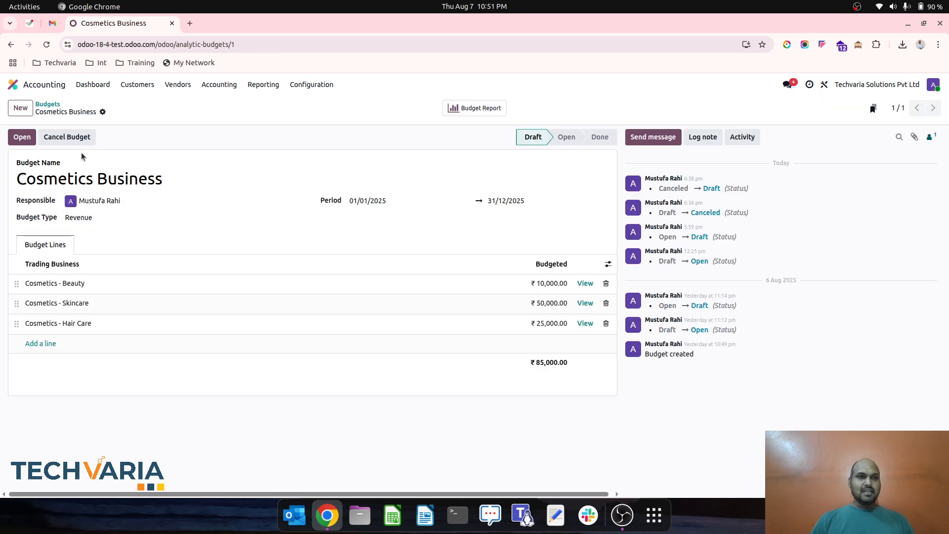
{"action": "left_click", "coordinate": [106, 220]}
{"action": "left_click", "coordinate": [129, 243]}
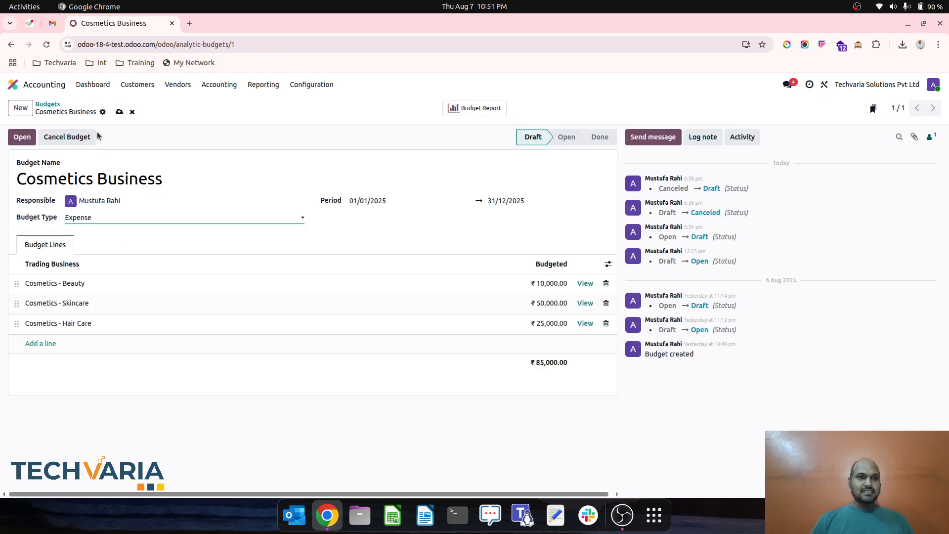
{"action": "left_click", "coordinate": [119, 112]}
- Open the budget report for the Expense type and break the total rows down by Trading Business
{"action": "left_click", "coordinate": [475, 108]}
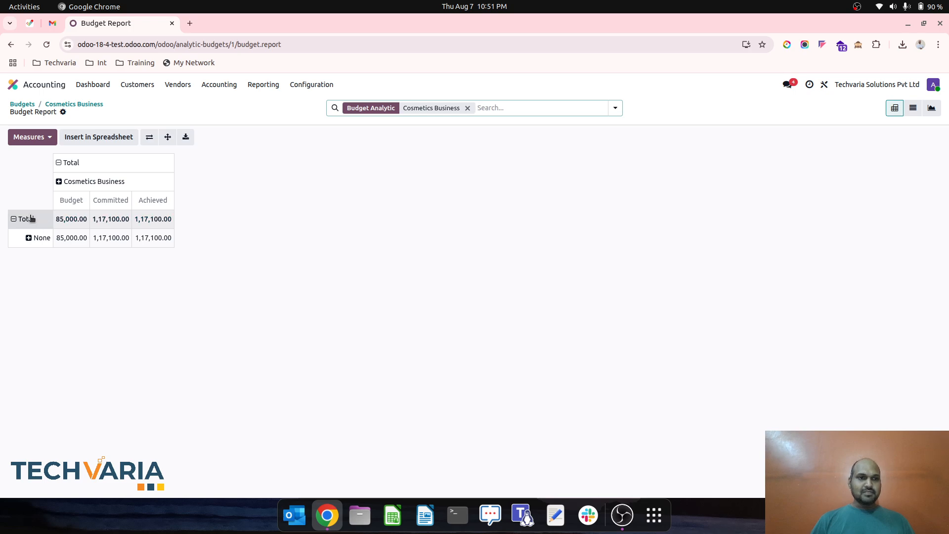
{"action": "left_click", "coordinate": [30, 219]}
{"action": "left_click", "coordinate": [30, 218]}
{"action": "mouse_move", "coordinate": [69, 303]}
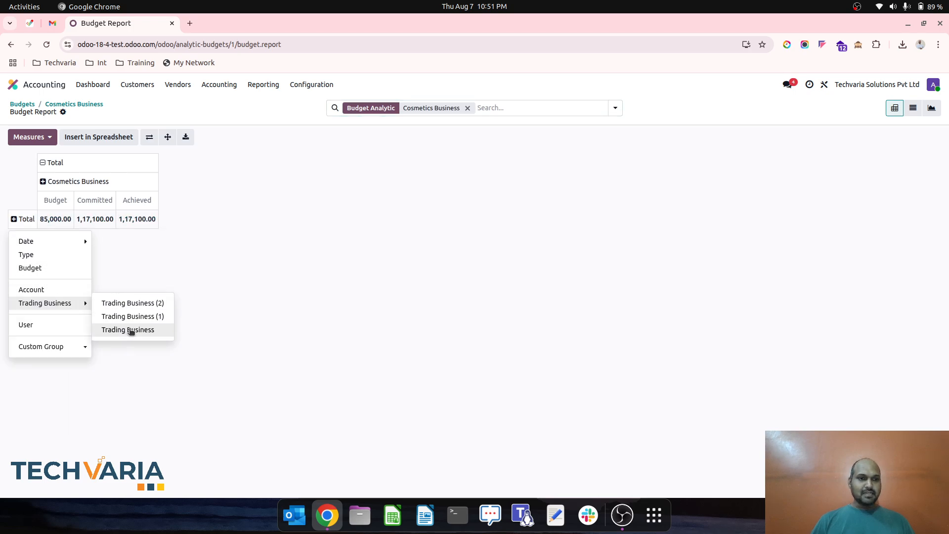
{"action": "left_click", "coordinate": [131, 330]}
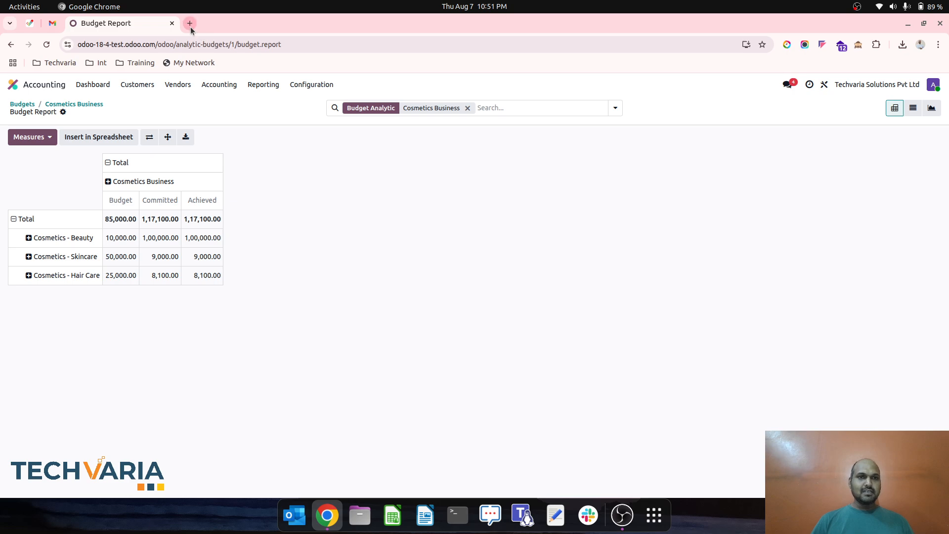
- Open the posted vendor bill in a duplicate browser tab and compare its analytic lines with the budget report
{"action": "right_click", "coordinate": [134, 31]}
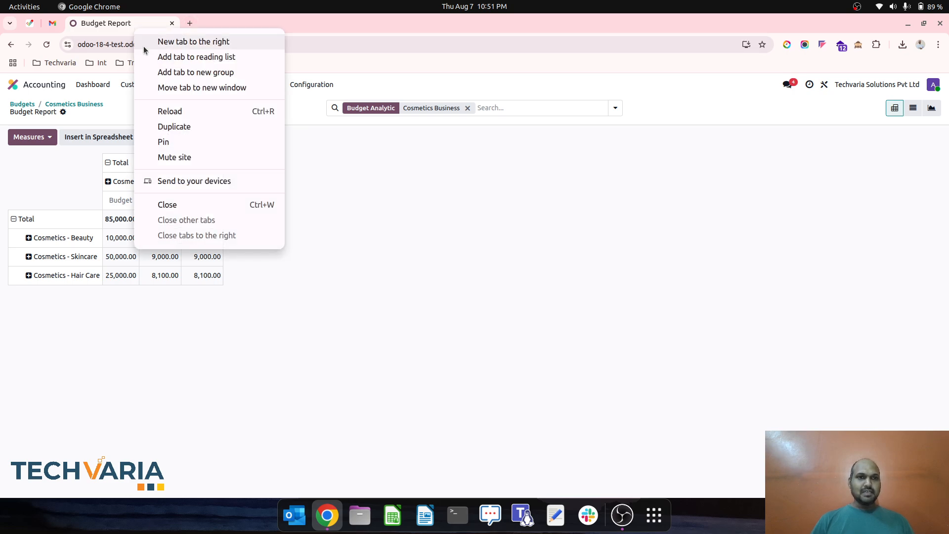
{"action": "left_click", "coordinate": [186, 126]}
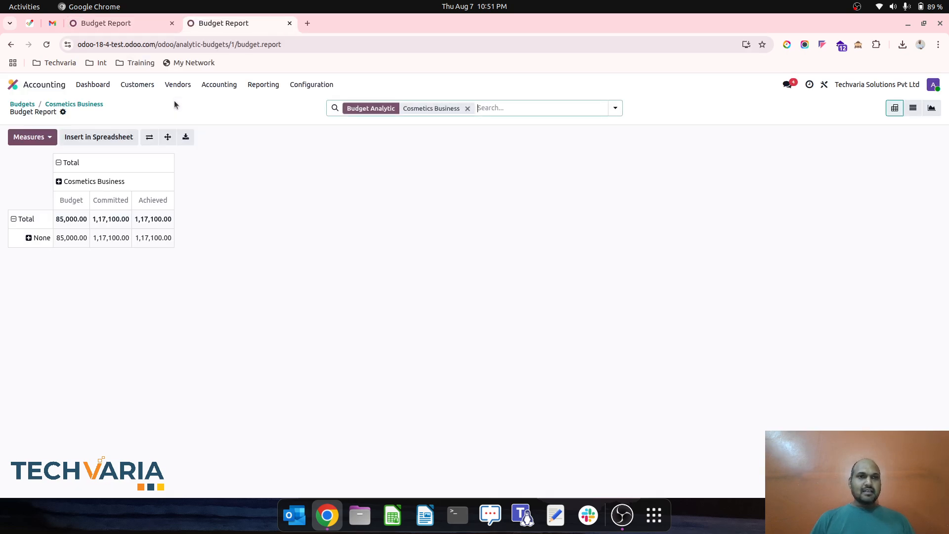
{"action": "left_click", "coordinate": [178, 84]}
{"action": "left_click", "coordinate": [187, 102]}
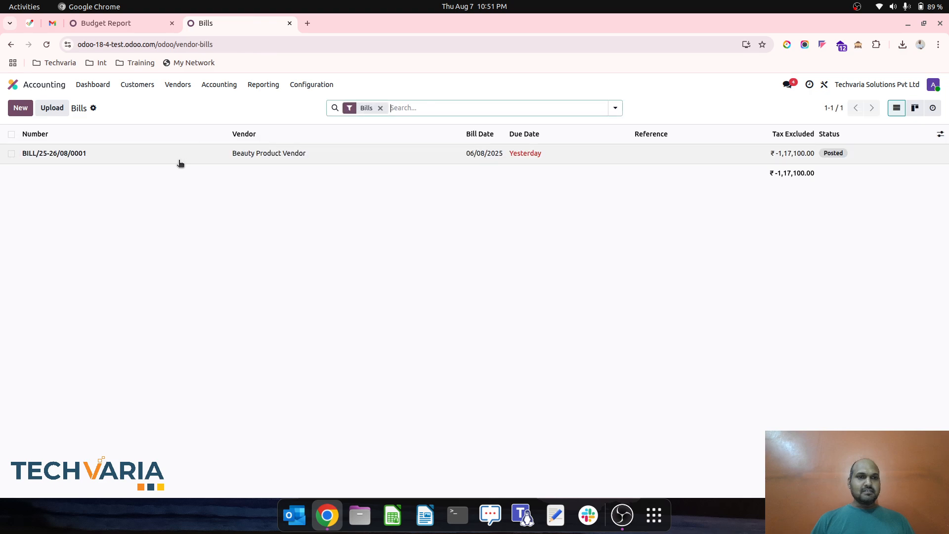
{"action": "left_click", "coordinate": [178, 157]}
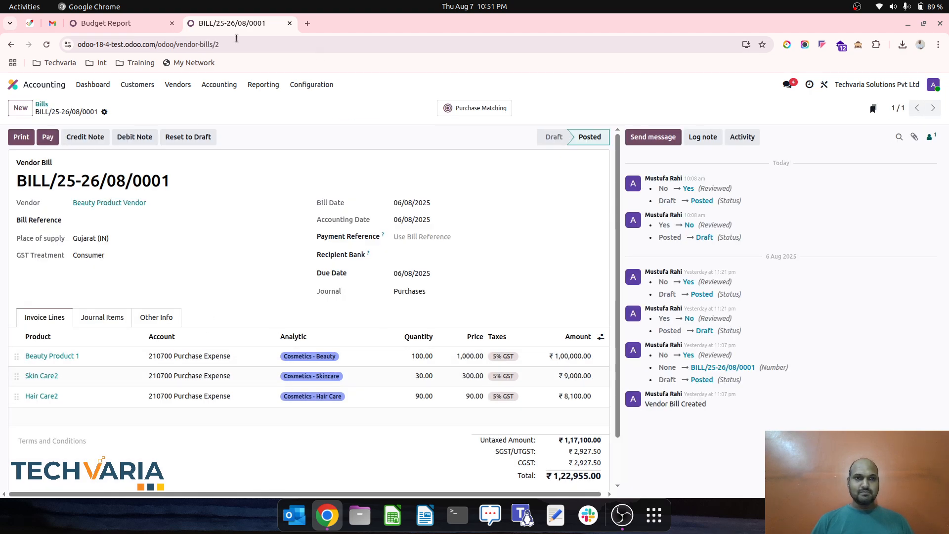
{"action": "left_click", "coordinate": [135, 23]}
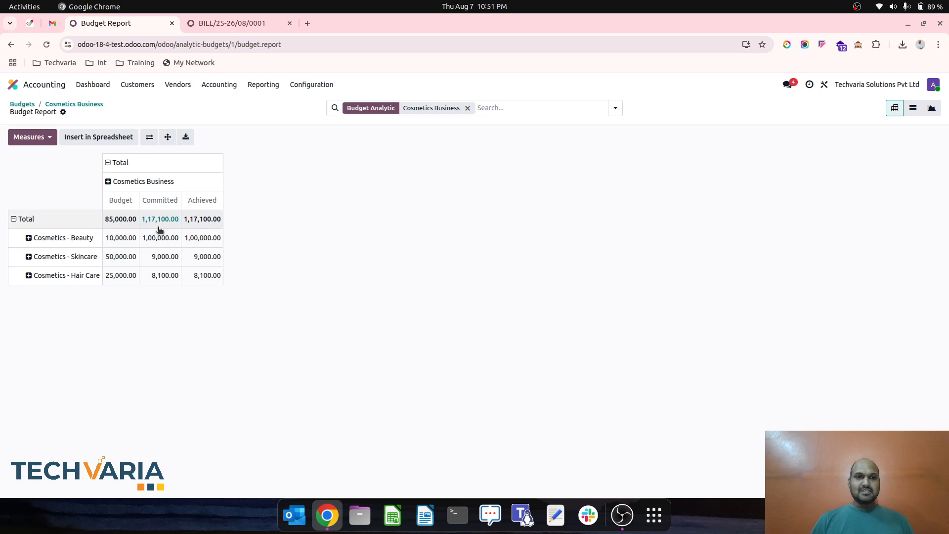
- Return to the Cosmetics Business budget, change its budget type to Both and save it
{"action": "left_click", "coordinate": [245, 22]}
{"action": "left_click", "coordinate": [147, 24]}
{"action": "left_click", "coordinate": [74, 105]}
{"action": "left_click", "coordinate": [75, 218]}
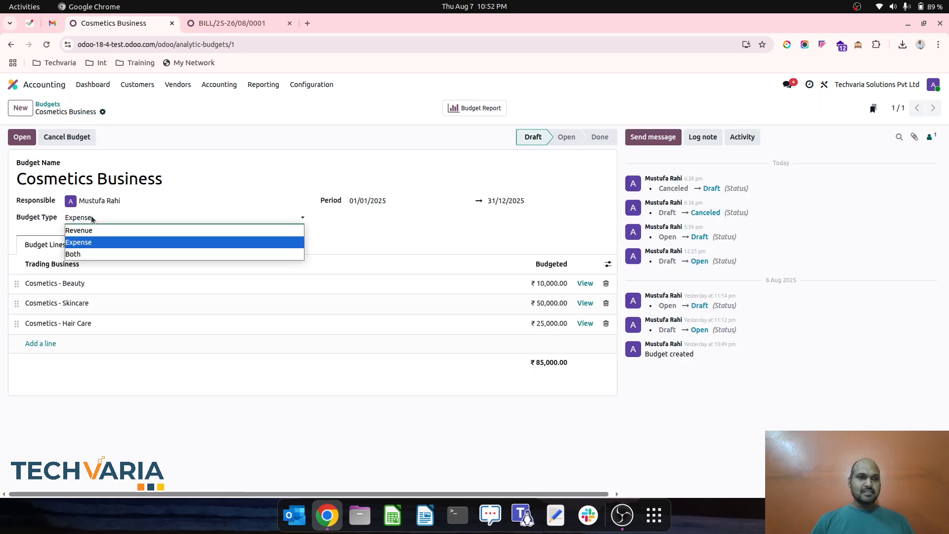
{"action": "left_click", "coordinate": [104, 255]}
{"action": "left_click", "coordinate": [119, 112]}
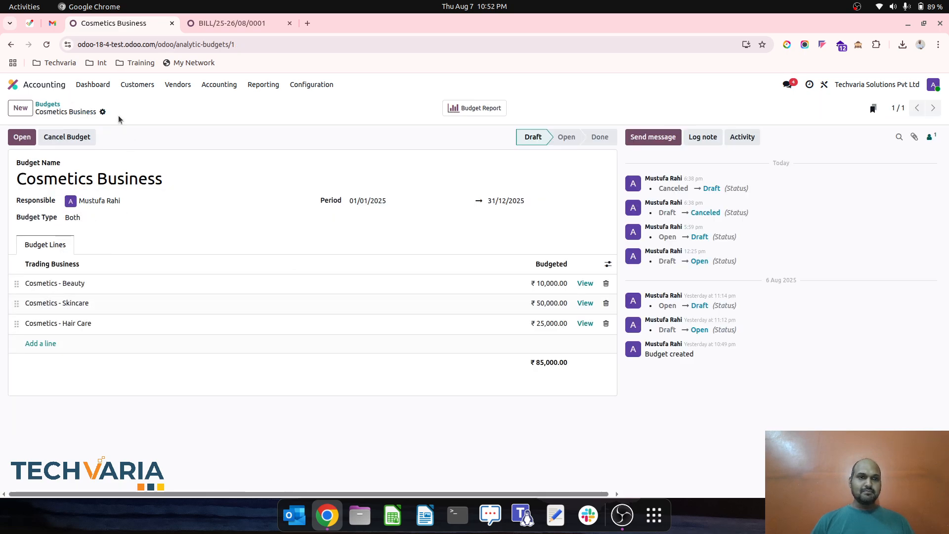
- Open the Cosmetics Business budget report for the Both type and review its individual entries as a list
{"action": "left_click", "coordinate": [474, 109]}
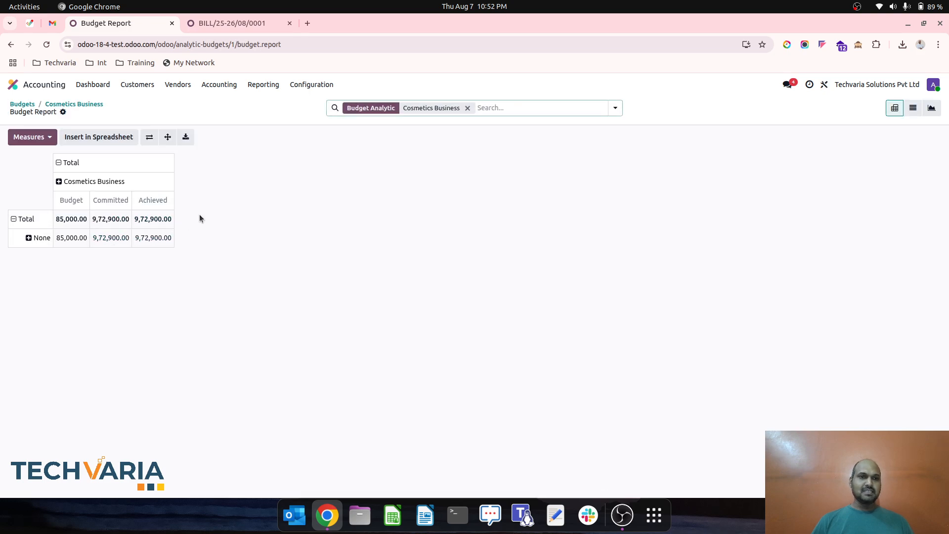
{"action": "left_click", "coordinate": [912, 107]}
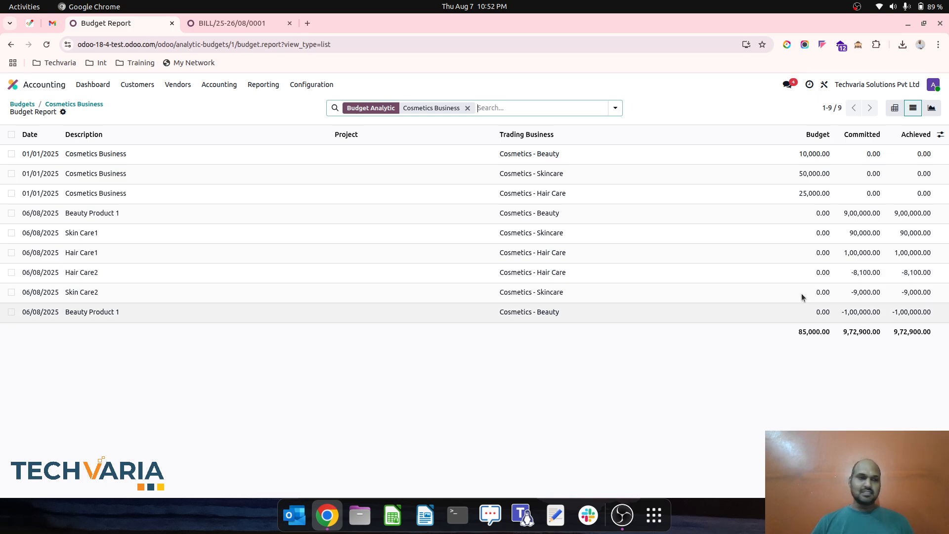
{"action": "left_click", "coordinate": [94, 107]}
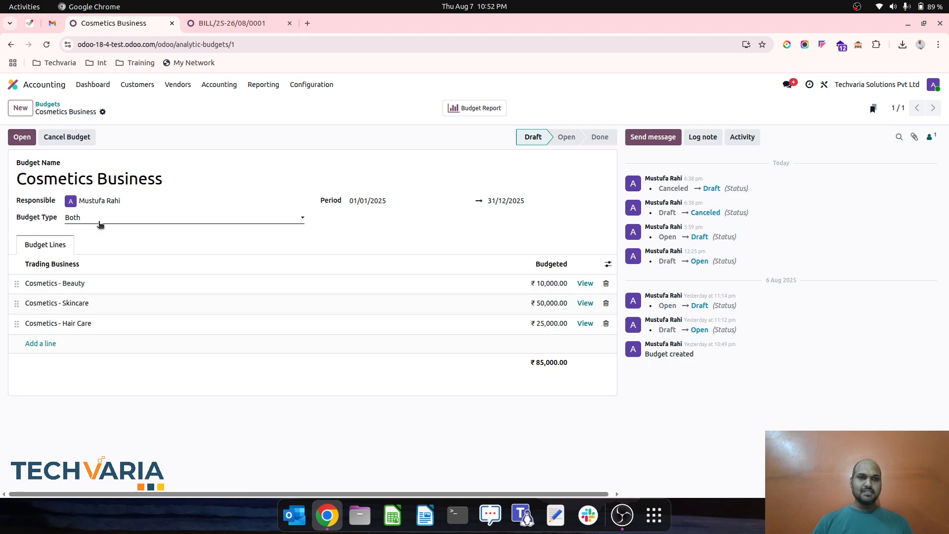
- Create a new analytic budget named Medicine Budget with the budget type Both
{"action": "left_click", "coordinate": [48, 105]}
{"action": "left_click", "coordinate": [20, 107]}
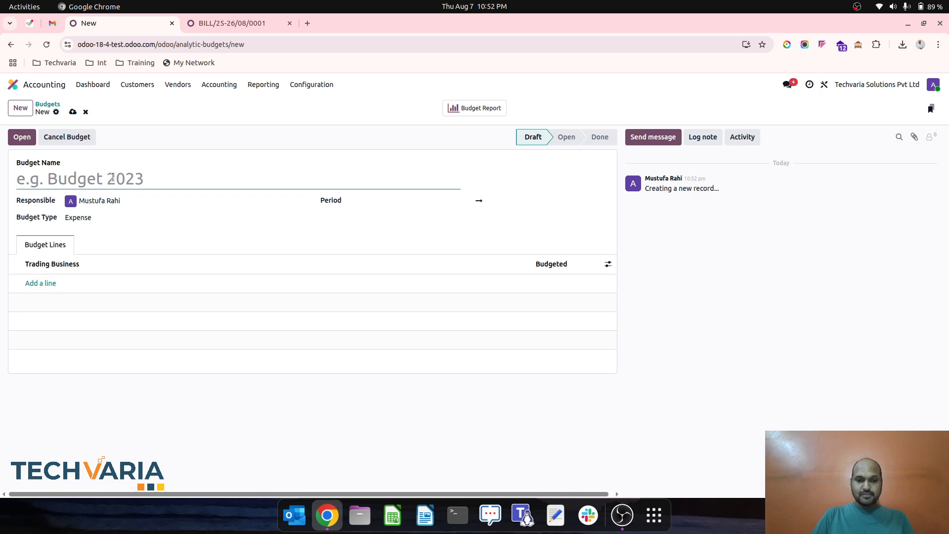
{"action": "type", "text": "Medicine Budget"}
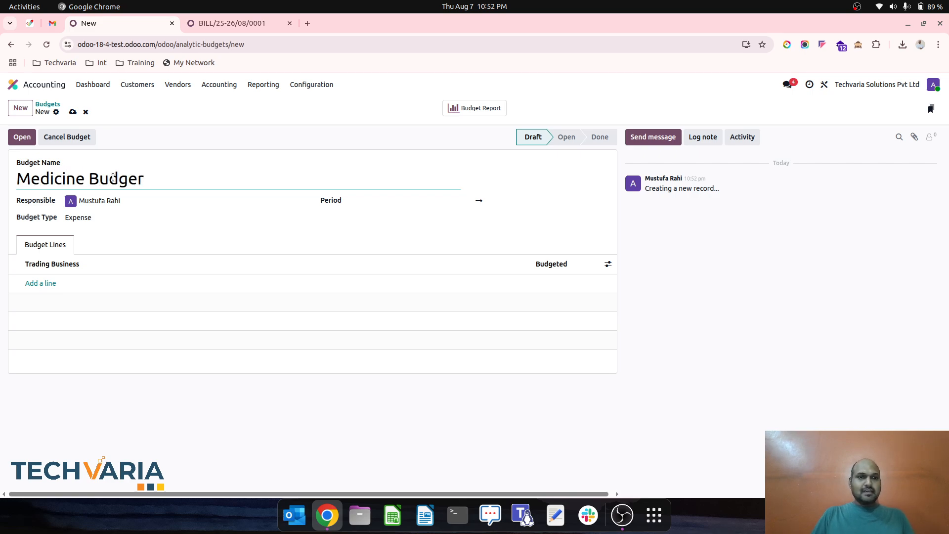
{"action": "left_click", "coordinate": [127, 217]}
{"action": "left_click", "coordinate": [127, 252]}
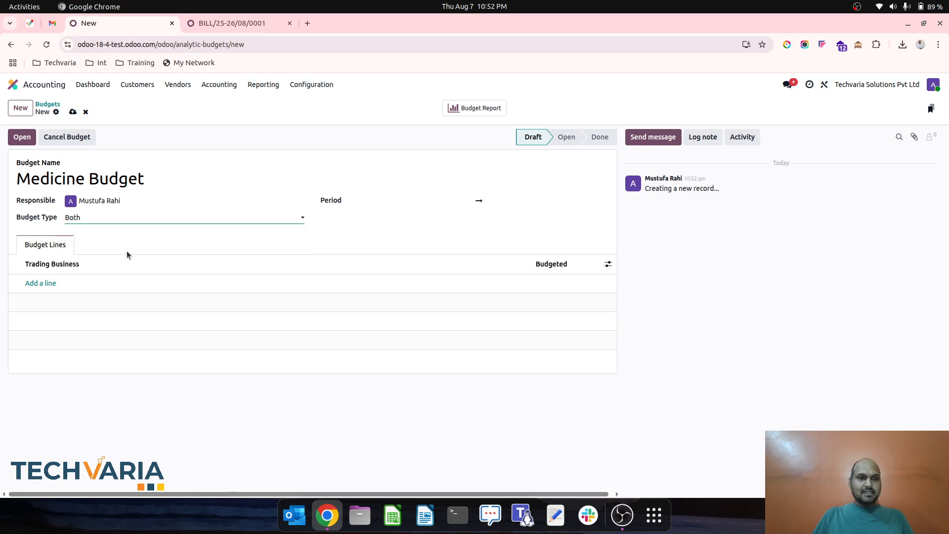
- Set the Medicine Budget period from 01/01/2025 to 31/12/2025
{"action": "left_click", "coordinate": [391, 203]}
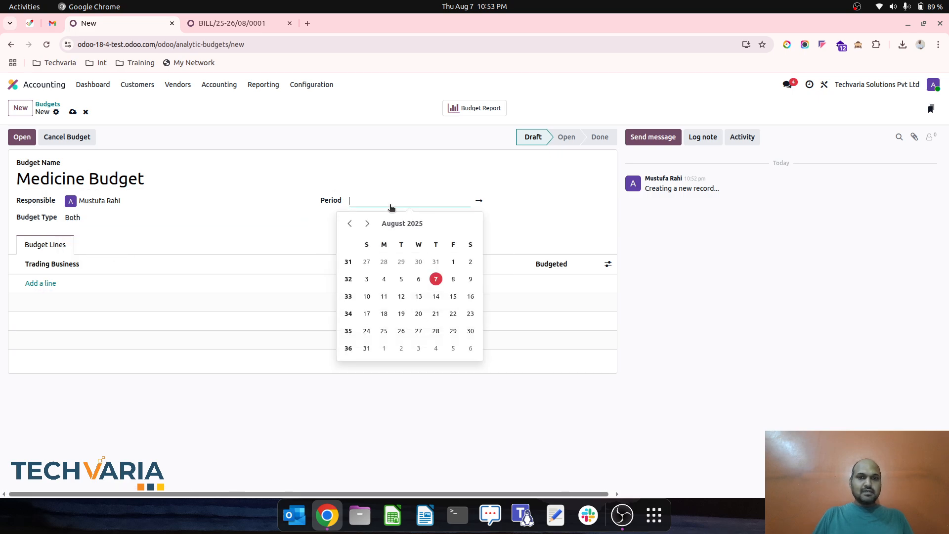
{"action": "left_click", "coordinate": [394, 225]}
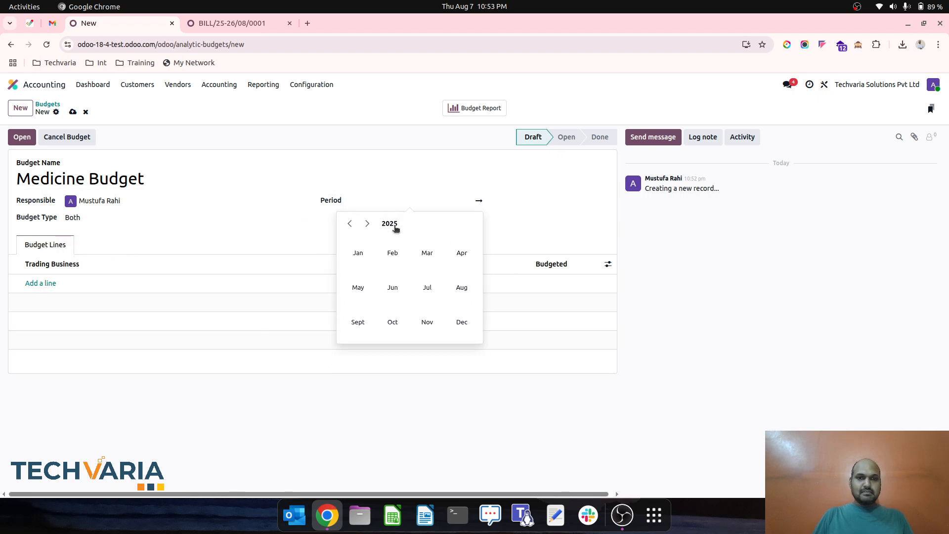
{"action": "left_click", "coordinate": [364, 251]}
{"action": "left_click", "coordinate": [418, 262]}
{"action": "left_click", "coordinate": [496, 202]}
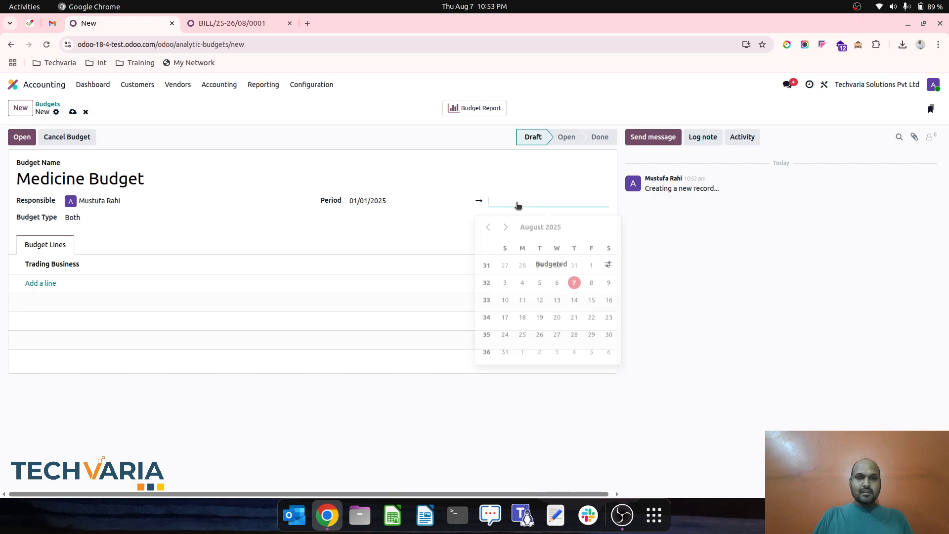
{"action": "left_click", "coordinate": [543, 223]}
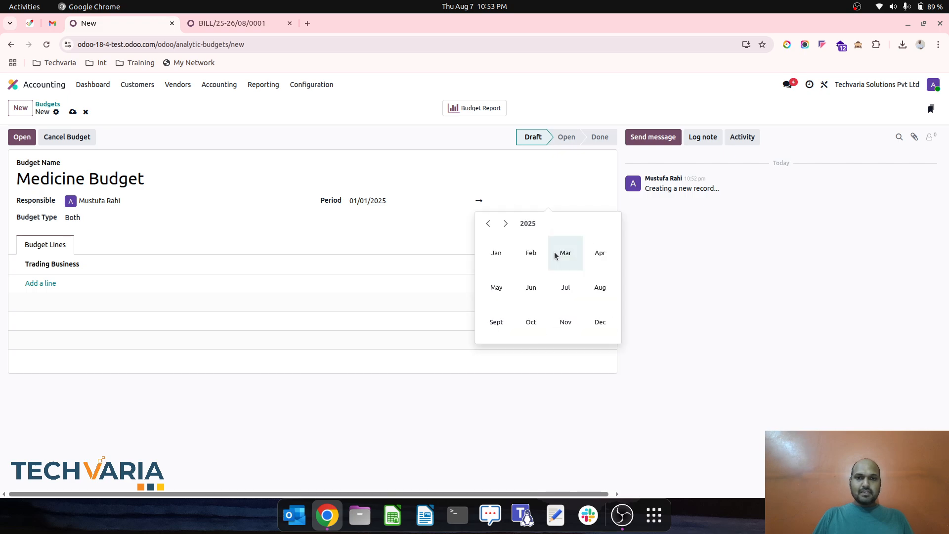
{"action": "left_click", "coordinate": [598, 322]}
{"action": "left_click", "coordinate": [556, 331]}
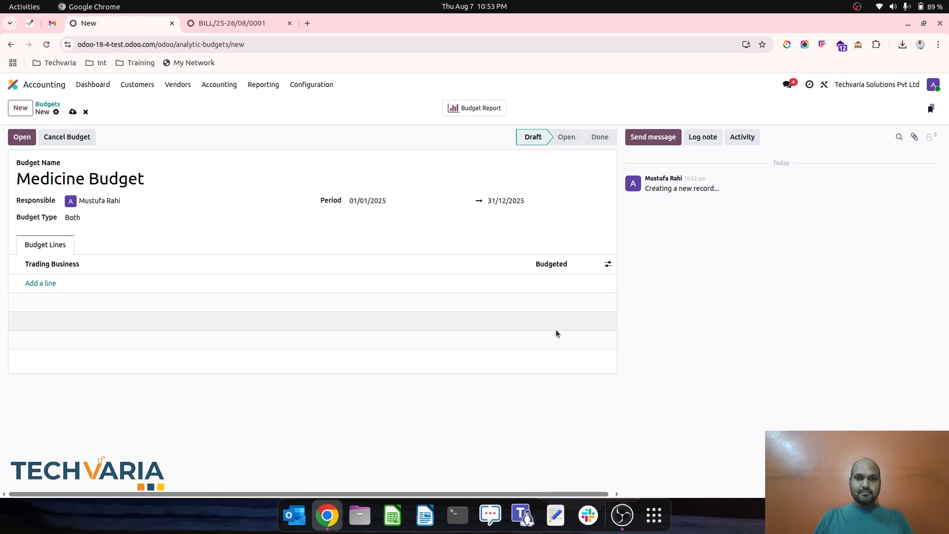
- Add a budget line for Allopathic with a budgeted amount of ₹10,00,000
{"action": "left_click", "coordinate": [51, 284]}
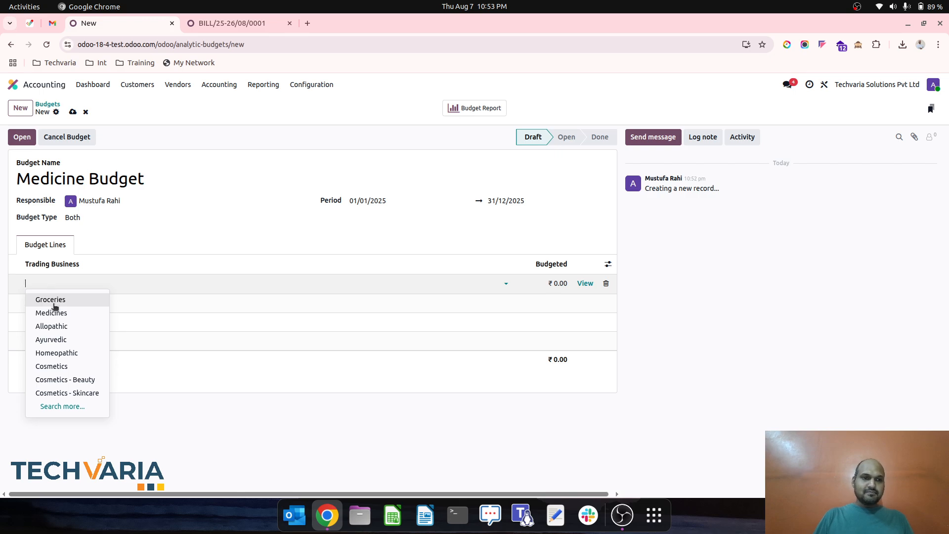
{"action": "left_click", "coordinate": [70, 326]}
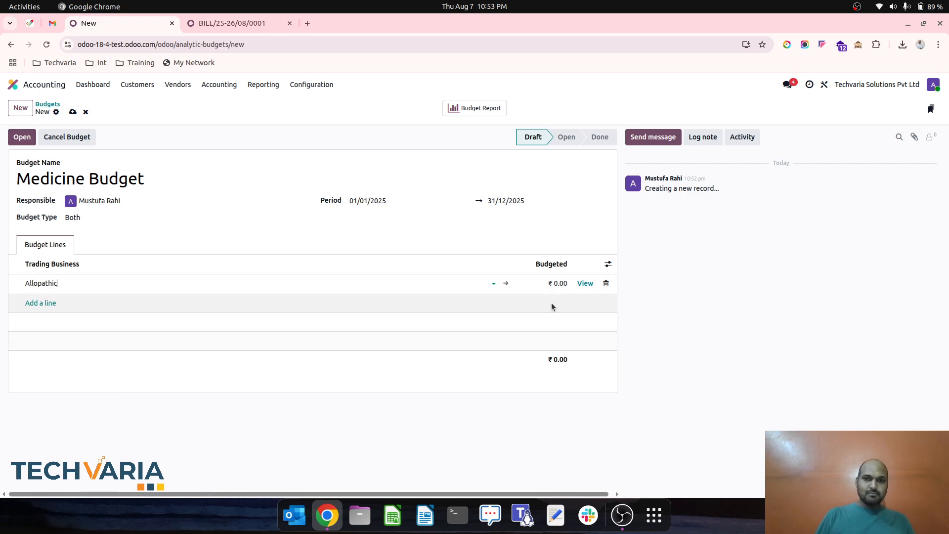
{"action": "left_click", "coordinate": [549, 285]}
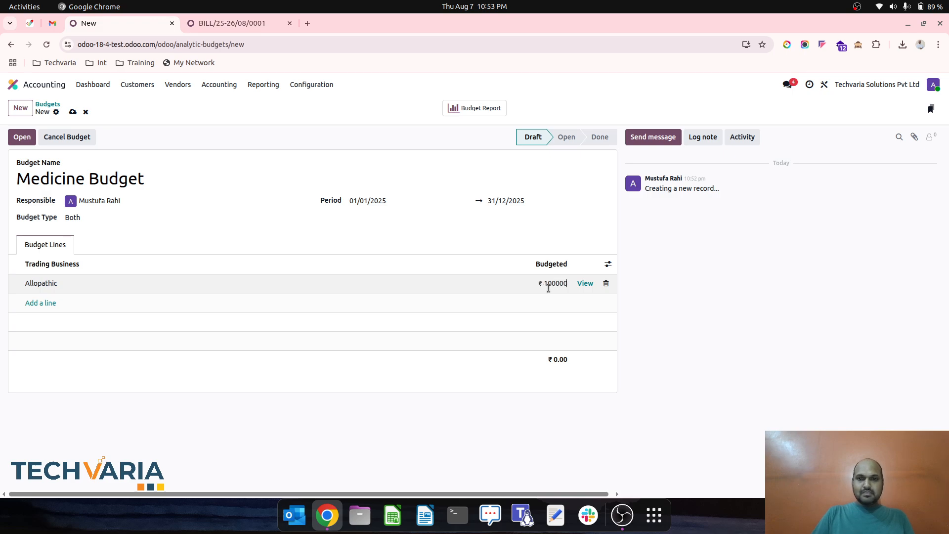
{"action": "type", "text": "100000"}
{"action": "key", "text": "Return"}
{"action": "left_click", "coordinate": [564, 283]}
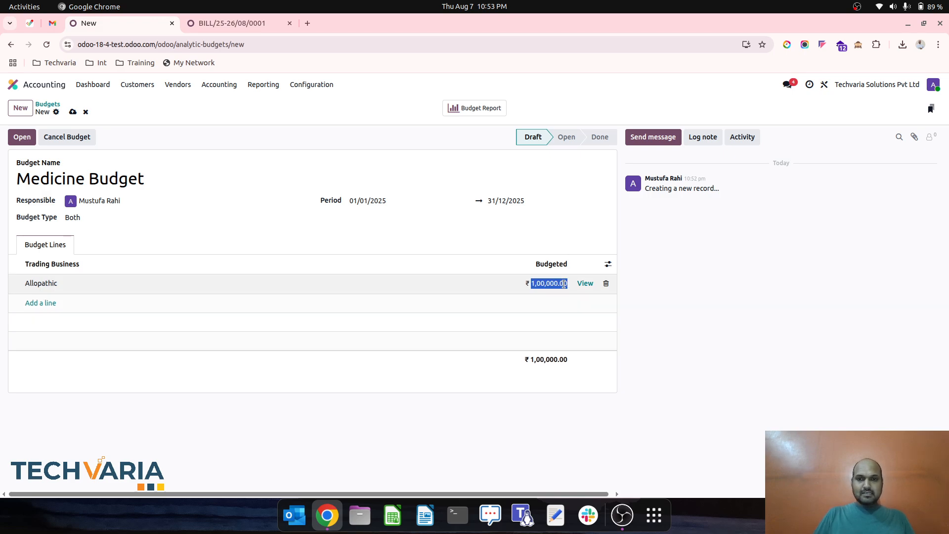
{"action": "type", "text": "0"}
{"action": "key", "text": "Return"}
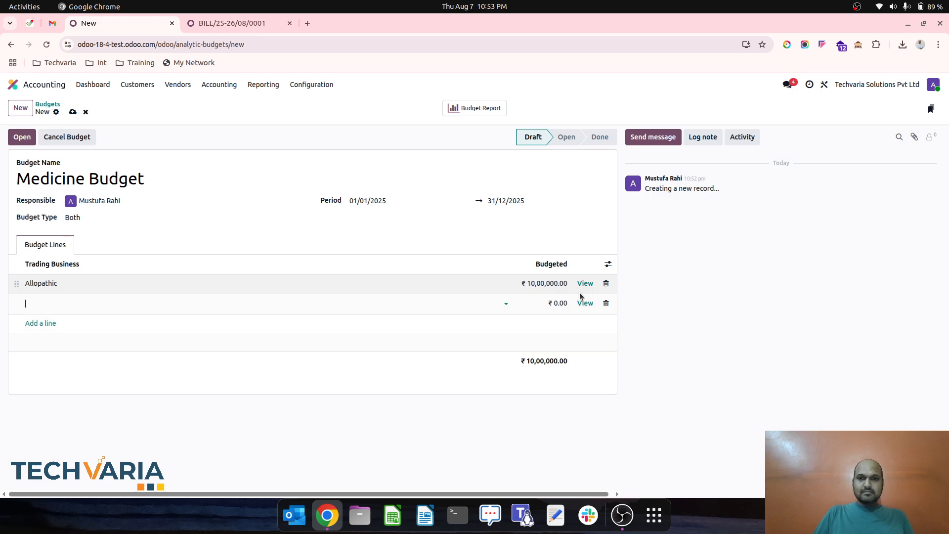
- Add a budget line for Ayurvedic with a budgeted amount of ₹20,00,000
{"action": "left_click", "coordinate": [96, 301]}
{"action": "type", "text": "aty"}
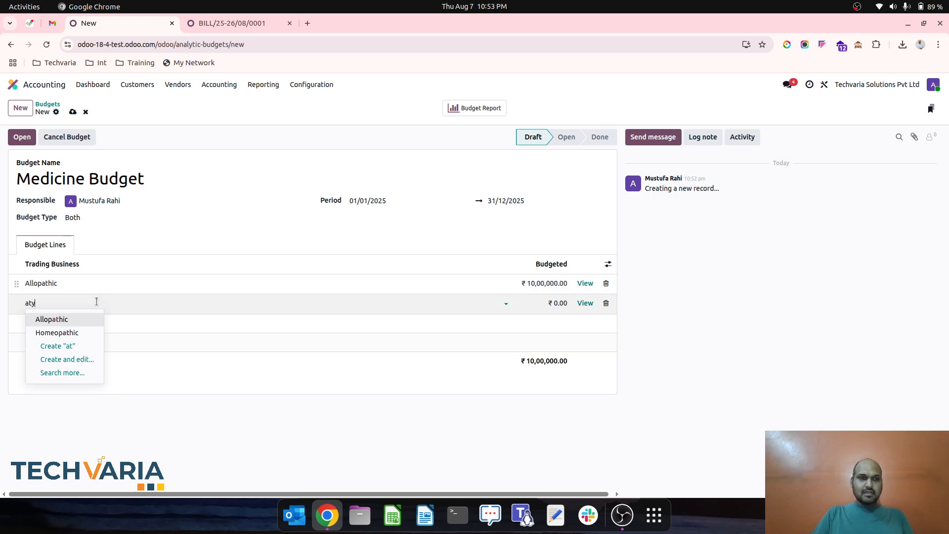
{"action": "key", "text": "BackSpace"}
{"action": "type", "text": "yu"}
{"action": "key", "text": "Return"}
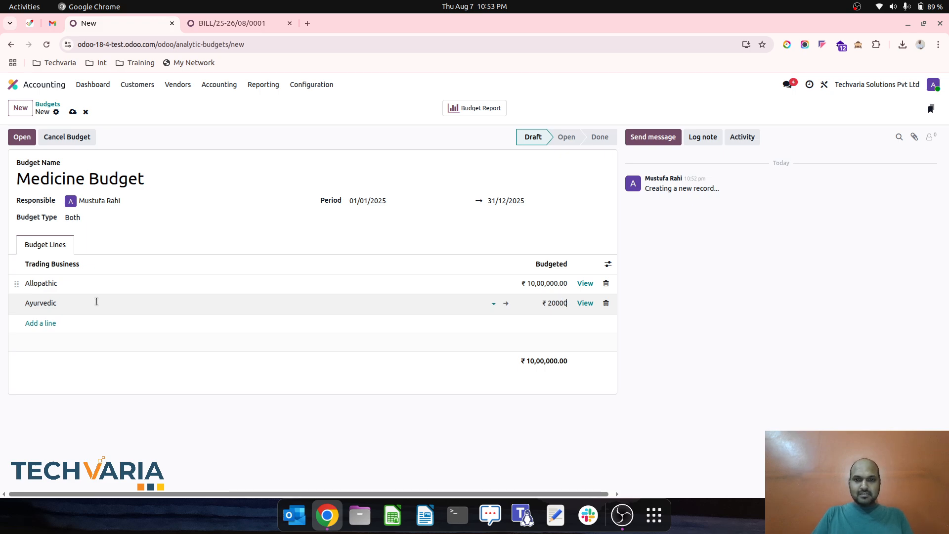
{"action": "type", "text": "2000000"}
{"action": "key", "text": "Return"}
- Add a budget line for Homeopathic with a budgeted amount of ₹5,00,000 and save the Medicine Budget
{"action": "type", "text": "Homeopathic"}
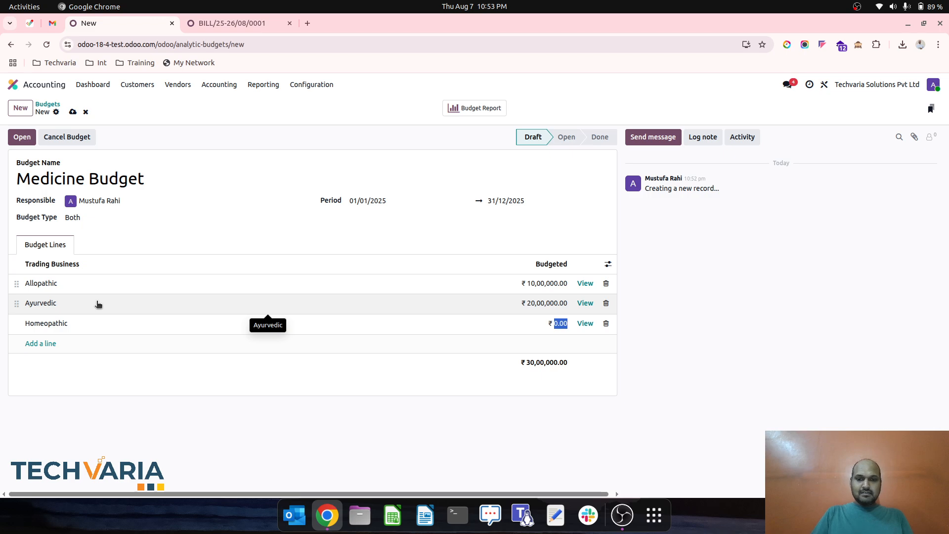
{"action": "type", "text": "500000"}
{"action": "key", "text": "Return"}
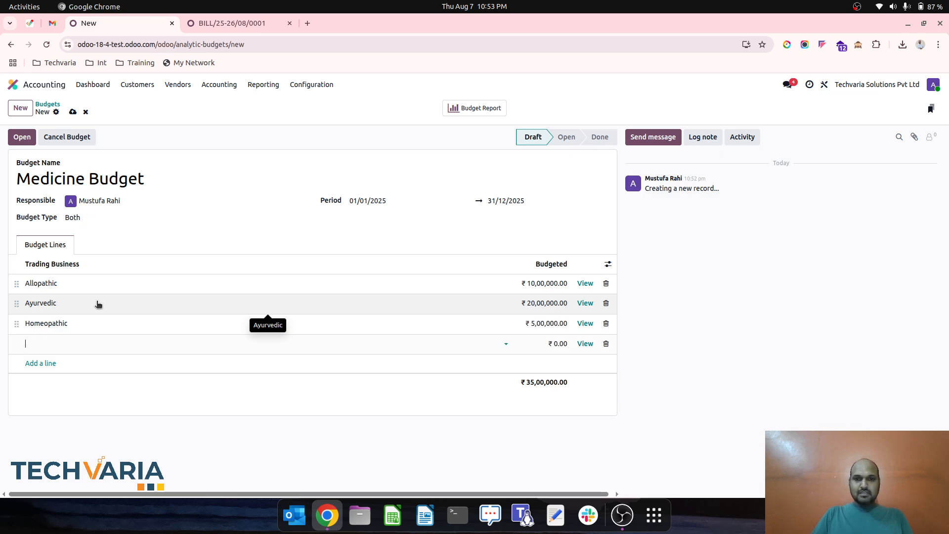
{"action": "left_click", "coordinate": [148, 163]}
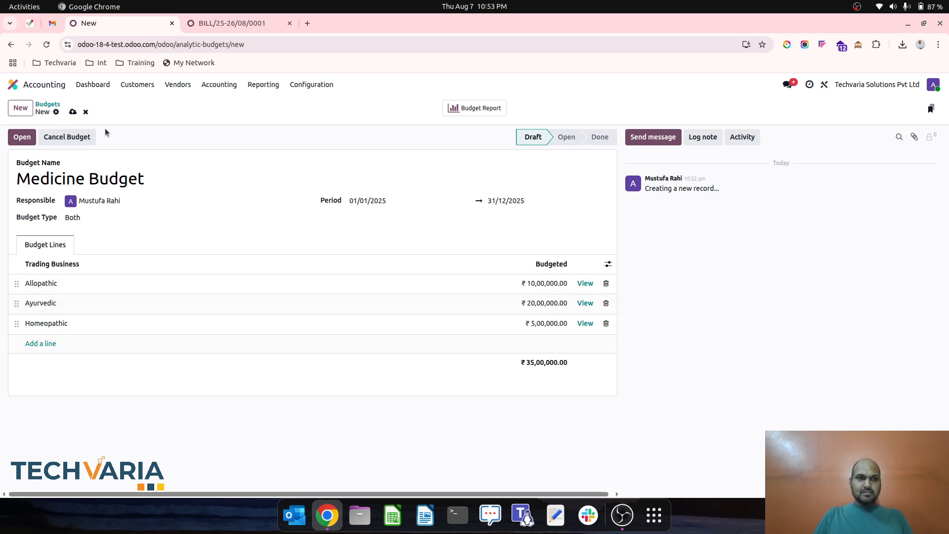
{"action": "left_click", "coordinate": [74, 112]}
- Open the Medicine Budget report and break the total row down by Trading Business
{"action": "left_click", "coordinate": [491, 108]}
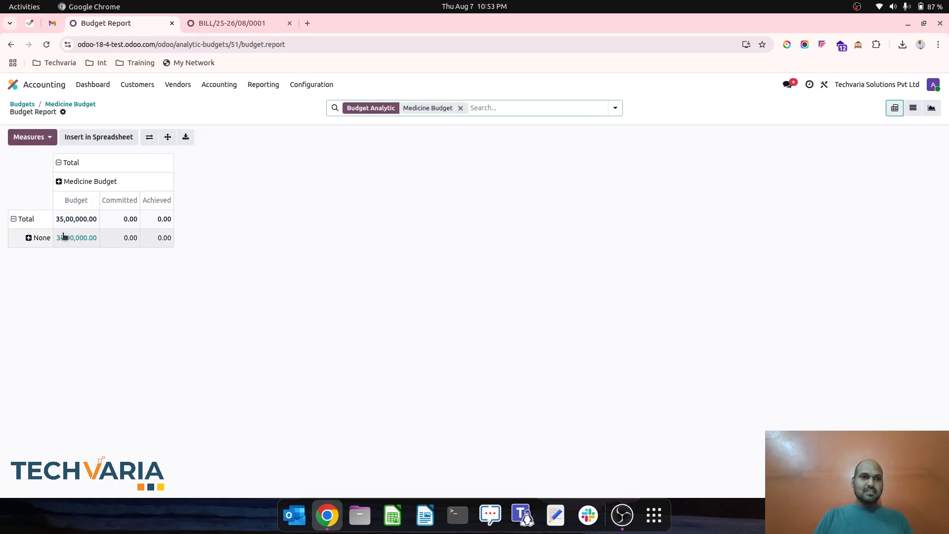
{"action": "left_click", "coordinate": [19, 219]}
{"action": "left_click", "coordinate": [20, 219]}
{"action": "mouse_move", "coordinate": [63, 311]}
{"action": "left_click", "coordinate": [124, 322]}
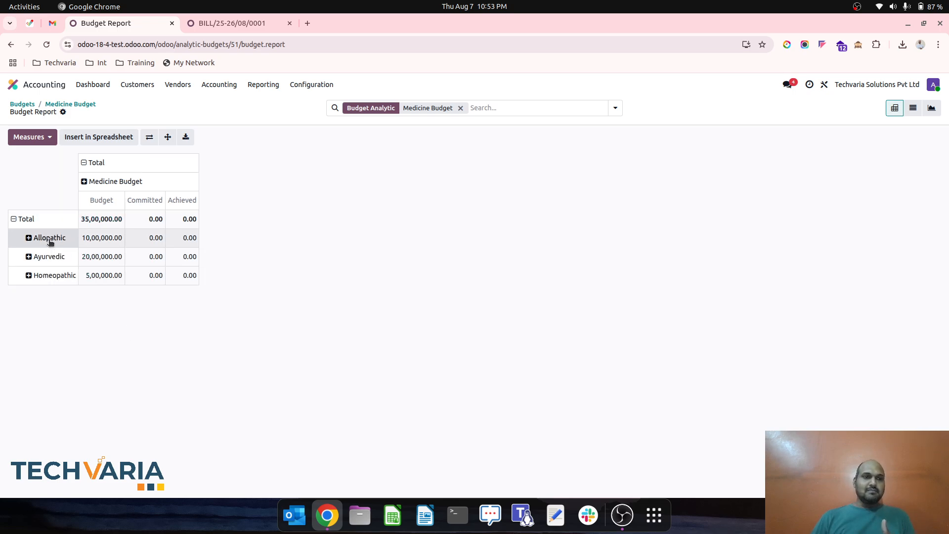
- Create a new customer invoice for Customer1
{"action": "left_click", "coordinate": [146, 86]}
{"action": "left_click", "coordinate": [157, 104]}
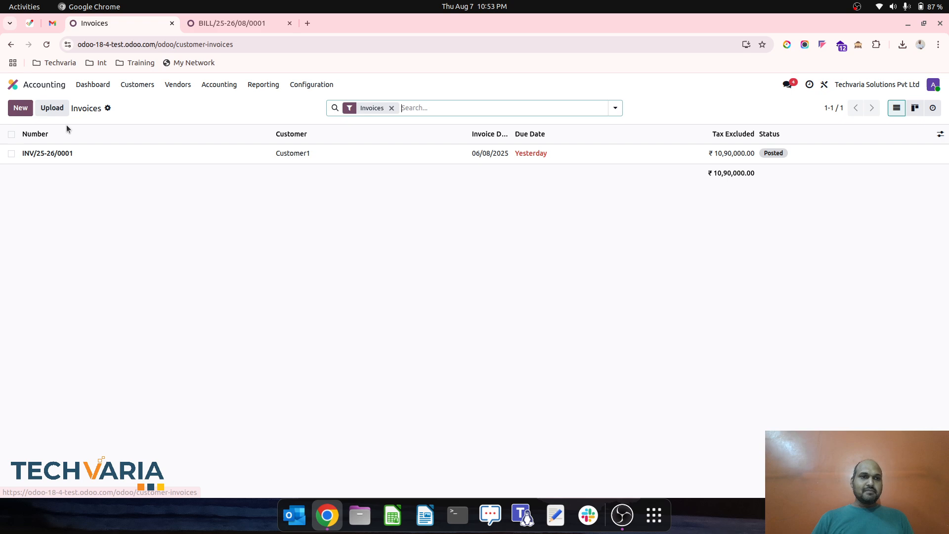
{"action": "left_click", "coordinate": [21, 107]}
{"action": "type", "text": "Cus"}
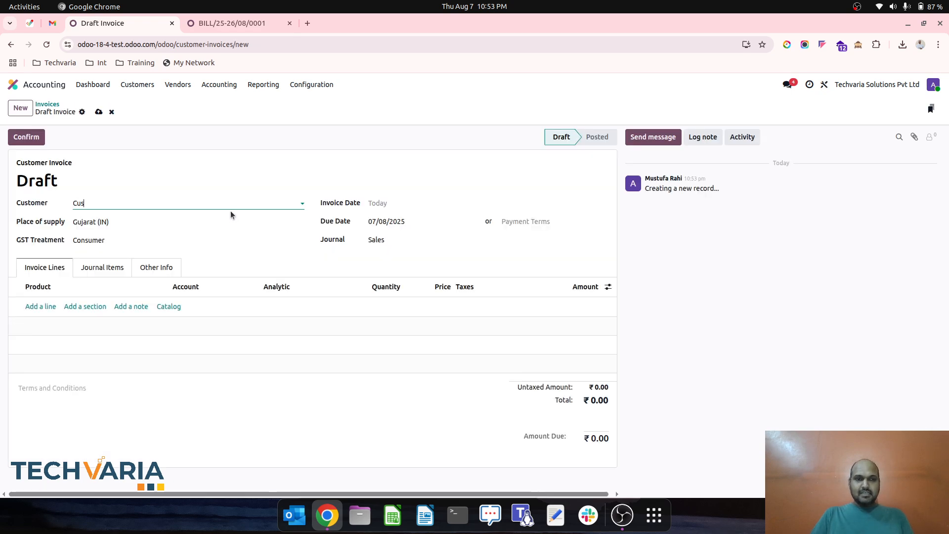
{"action": "key", "text": "Tab"}
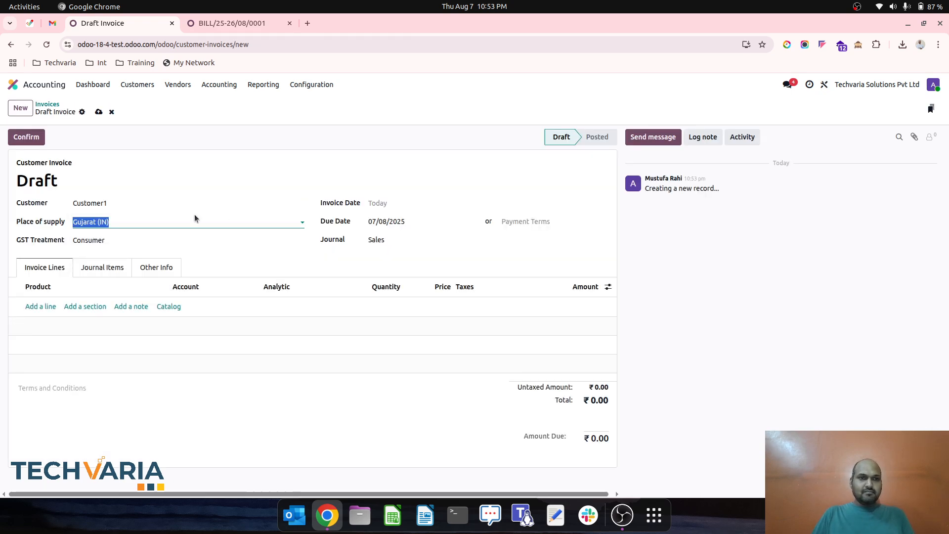
- Add an invoice line for Ayurveda 1 with quantity 10 and a unit price of 1,000
{"action": "left_click", "coordinate": [47, 306]}
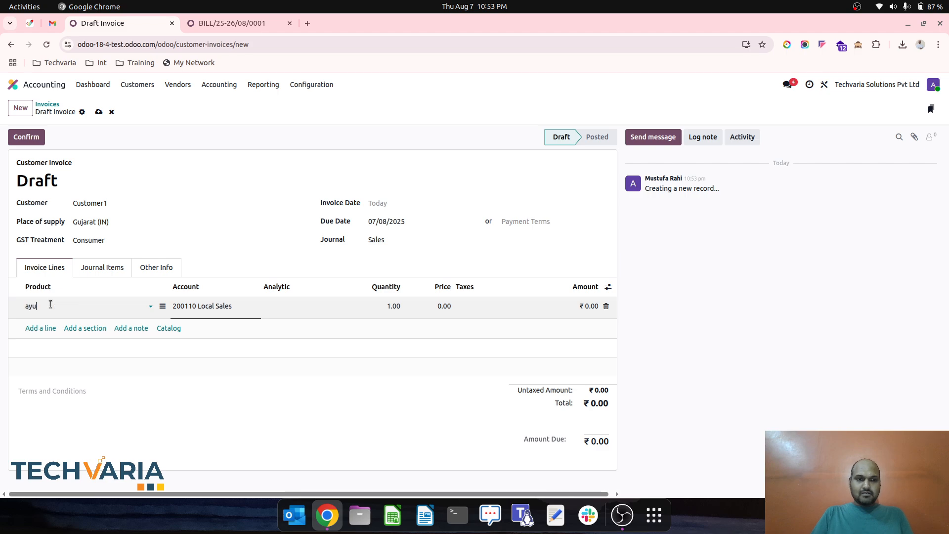
{"action": "type", "text": "ayu"}
{"action": "key", "text": "Tab"}
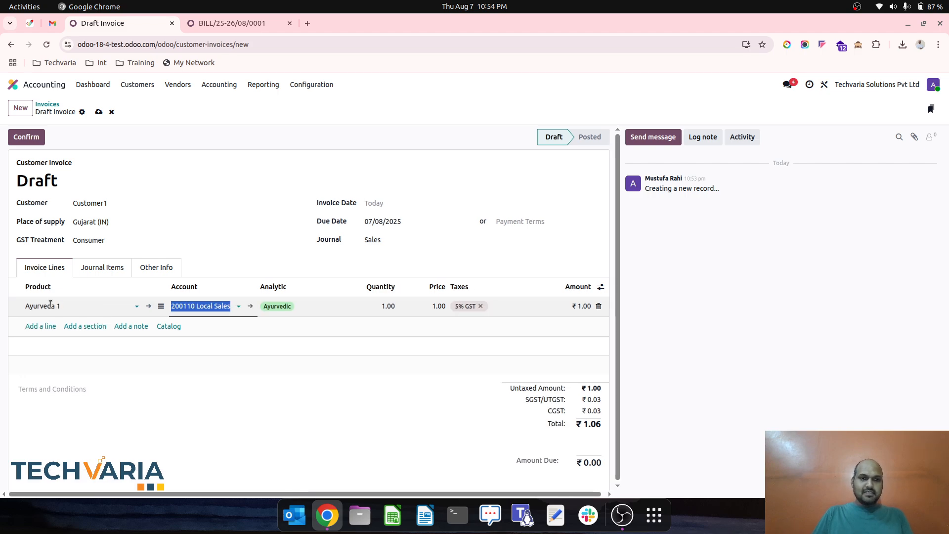
{"action": "left_click", "coordinate": [424, 308]}
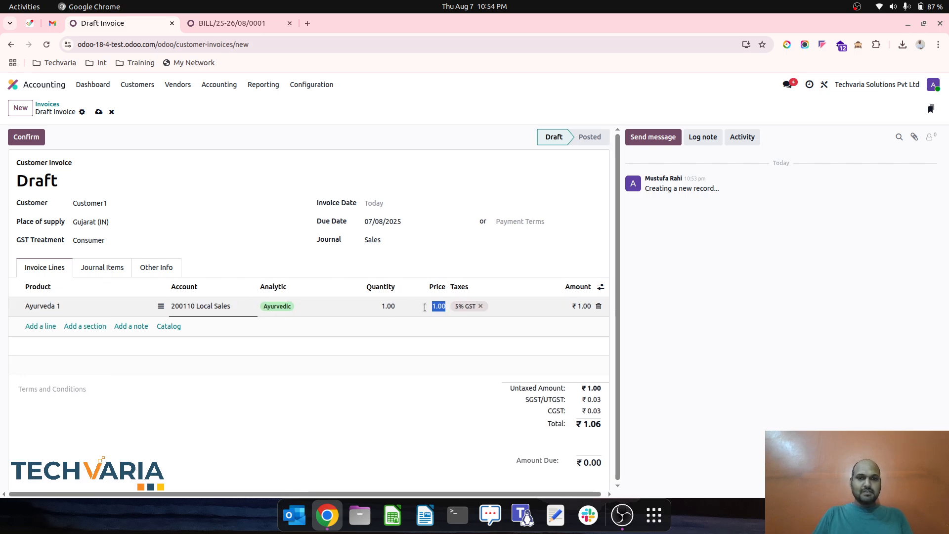
{"action": "left_click", "coordinate": [381, 302]}
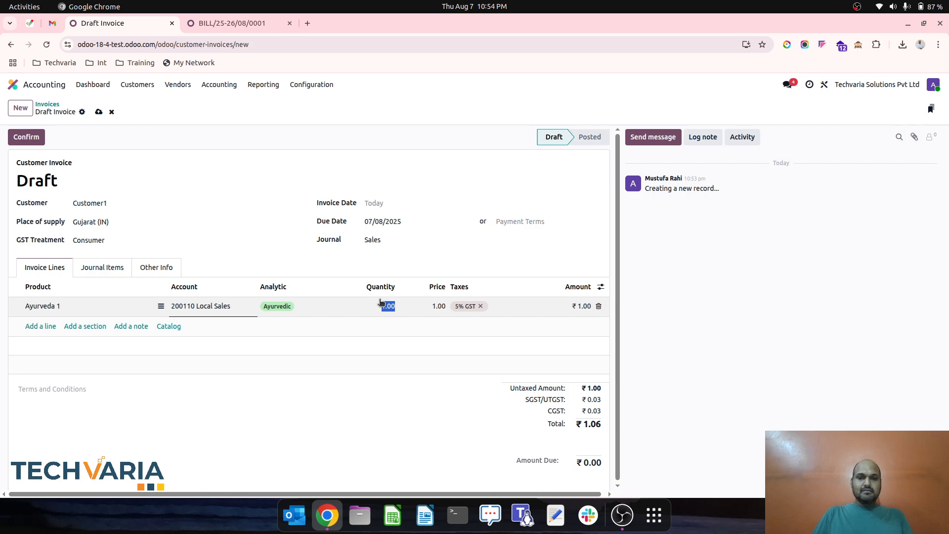
{"action": "type", "text": "10"}
{"action": "key", "text": "Tab"}
{"action": "type", "text": "1000"}
{"action": "key", "text": "Tab"}
{"action": "key", "text": "Tab"}
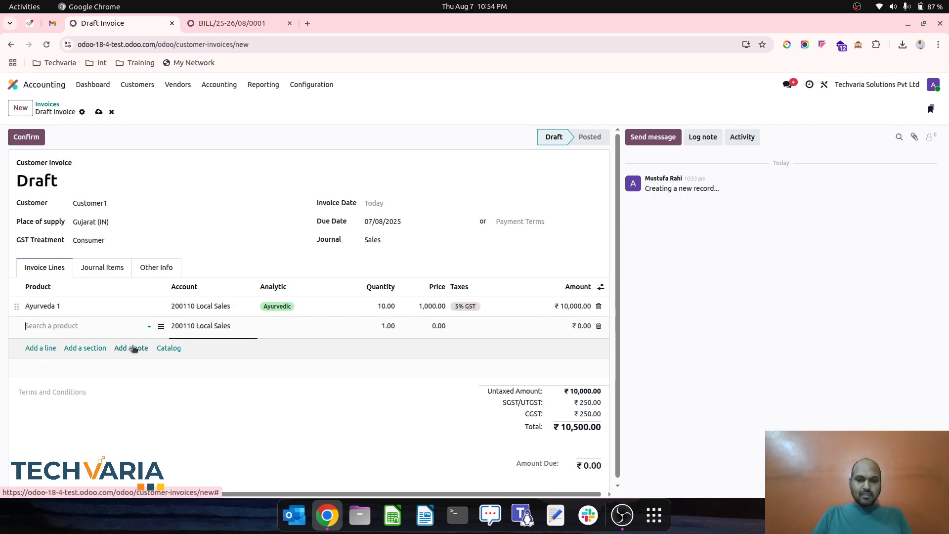
- Add an invoice line for Ayurveda 2 with quantity 100 and a unit price of 1,000
{"action": "type", "text": "ayu"}
{"action": "key", "text": "Down"}
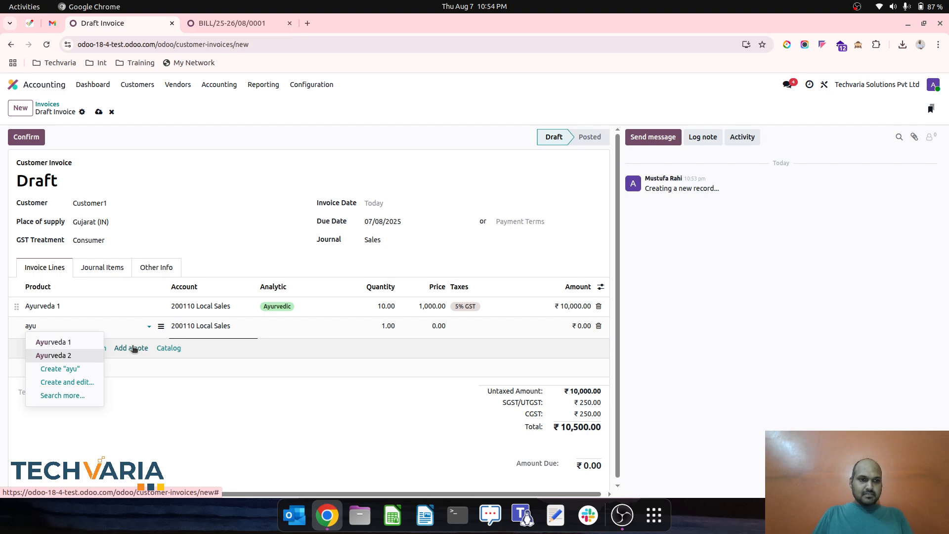
{"action": "key", "text": "Return"}
{"action": "key", "text": "Tab"}
{"action": "key", "text": "Tab"}
{"action": "key", "text": "Escape"}
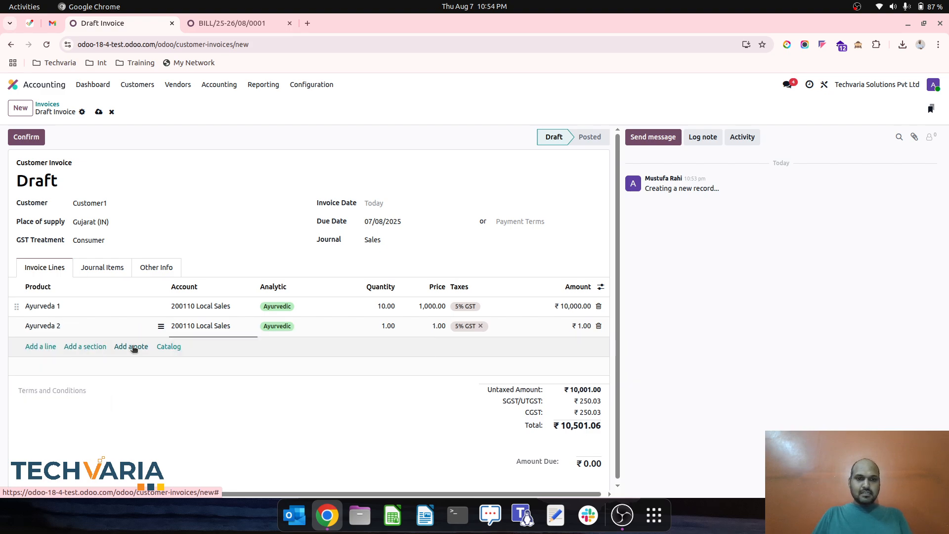
{"action": "left_click", "coordinate": [366, 325]}
{"action": "type", "text": "100"}
{"action": "key", "text": "Tab"}
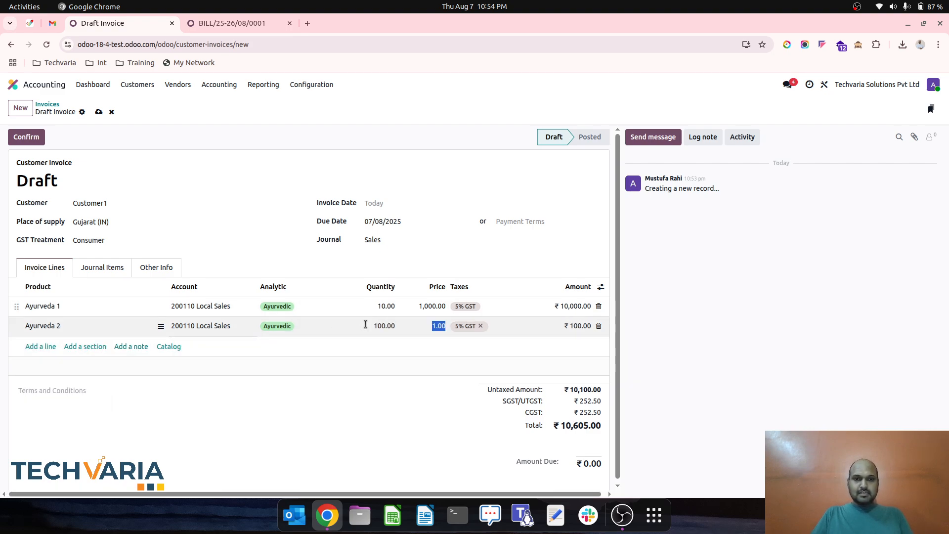
- Add an invoice line for Homeopathy 1 with quantity 50 and a unit price of 500
{"action": "left_click", "coordinate": [49, 350]}
{"action": "type", "text": "hom"}
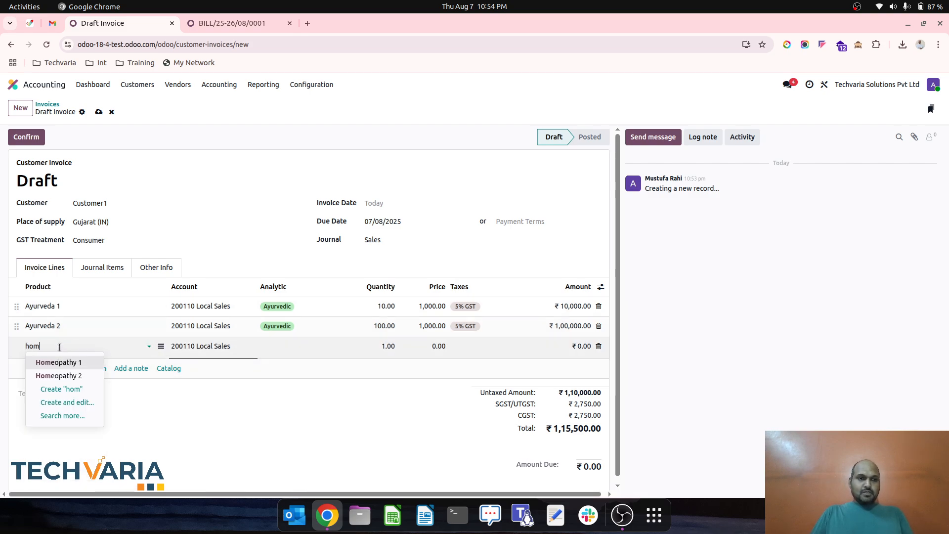
{"action": "key", "text": "Tab"}
{"action": "key", "text": "Tab"}
{"action": "key", "text": "Tab"}
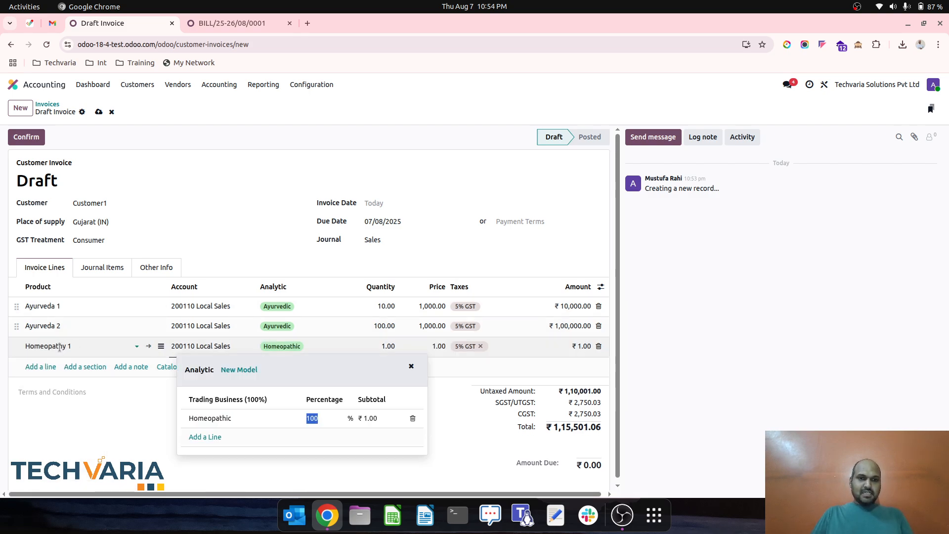
{"action": "key", "text": "Tab"}
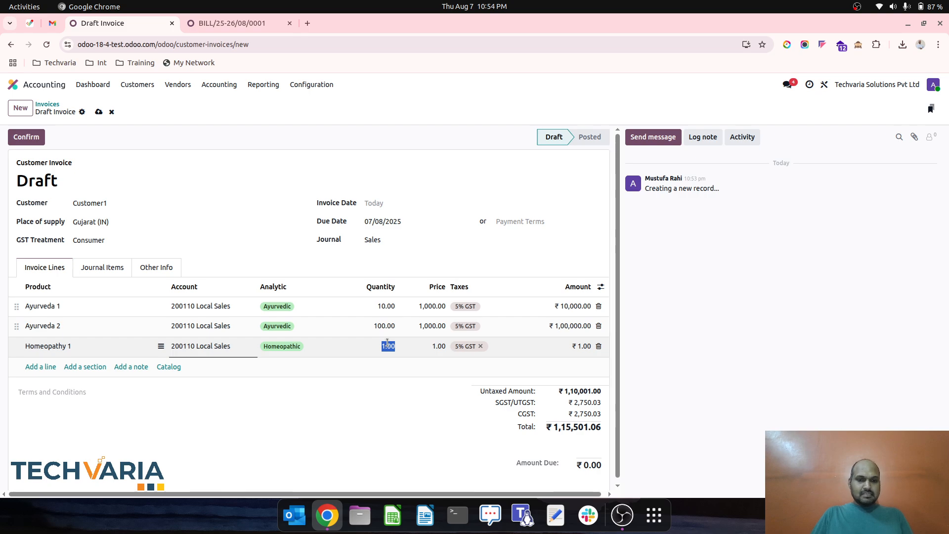
{"action": "key", "text": "Tab"}
{"action": "type", "text": "50"}
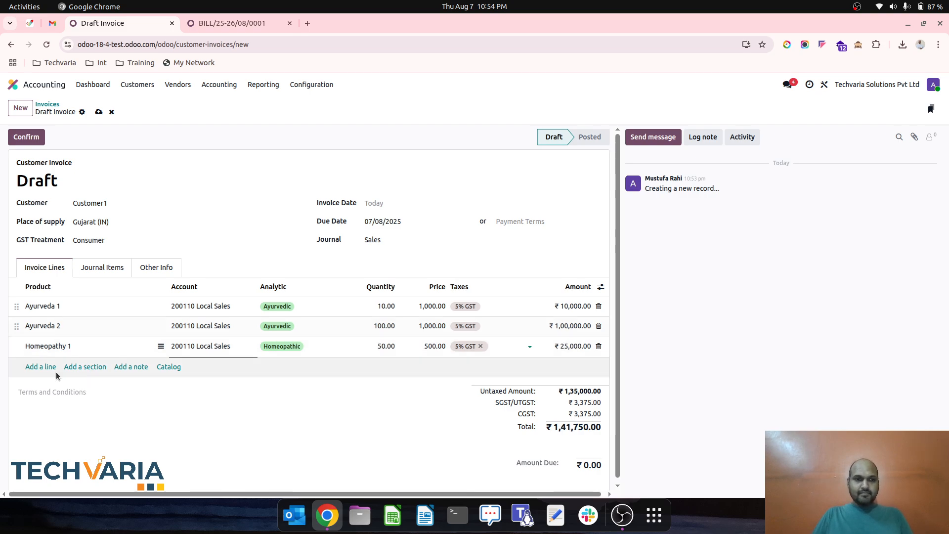
- Add an invoice line for Allopathic 2 with quantity 700 and a unit price of 80
{"action": "left_click", "coordinate": [47, 367]}
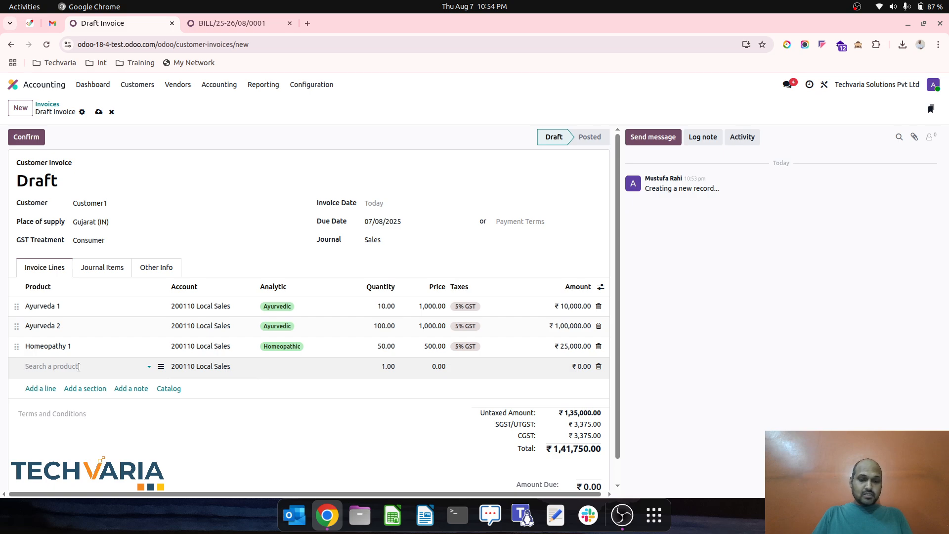
{"action": "type", "text": "all"}
{"action": "key", "text": "Down"}
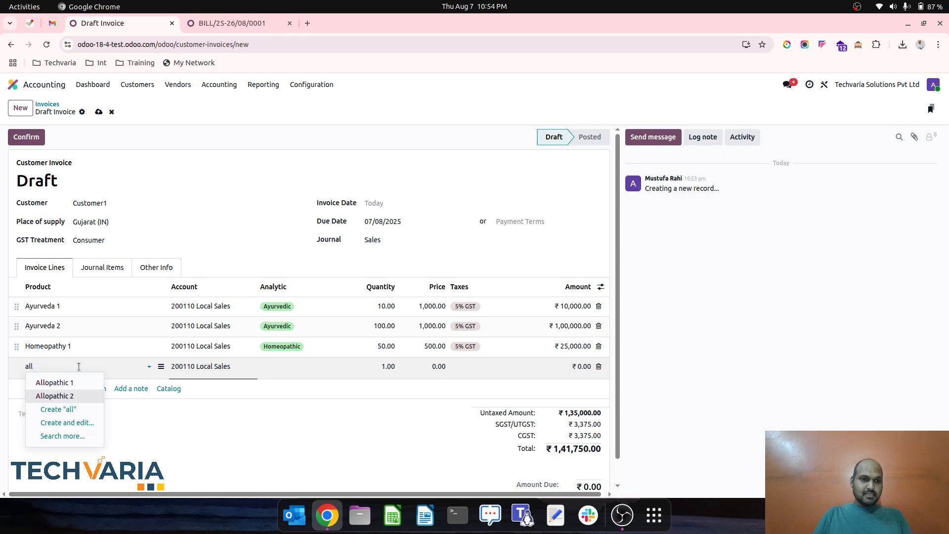
{"action": "key", "text": "Return"}
{"action": "key", "text": "Tab"}
{"action": "key", "text": "Tab"}
{"action": "key", "text": "Tab"}
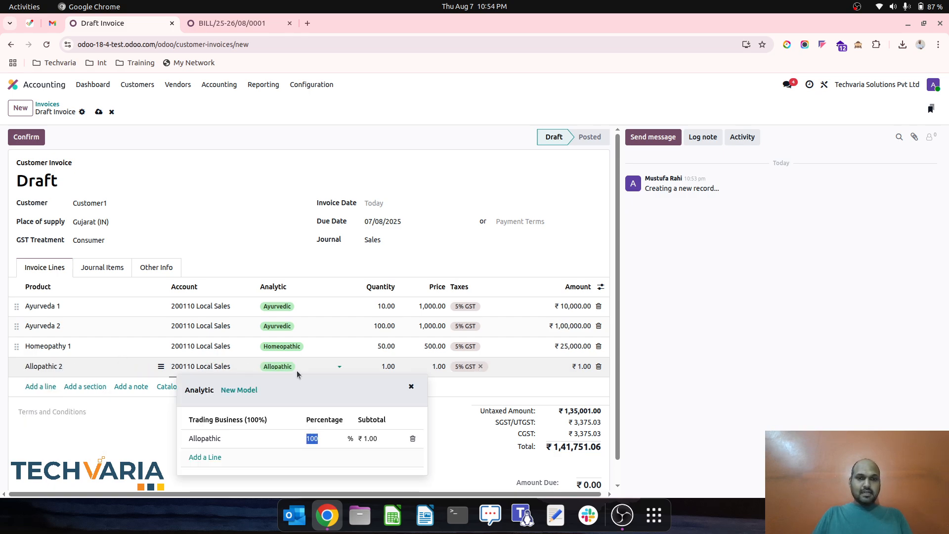
{"action": "left_click", "coordinate": [387, 364]}
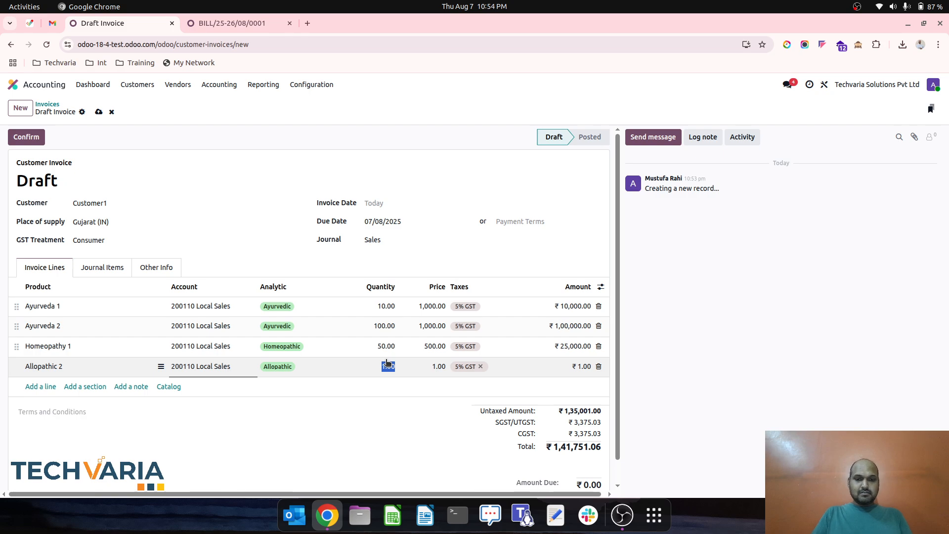
{"action": "key", "text": "Tab"}
{"action": "type", "text": "8"}
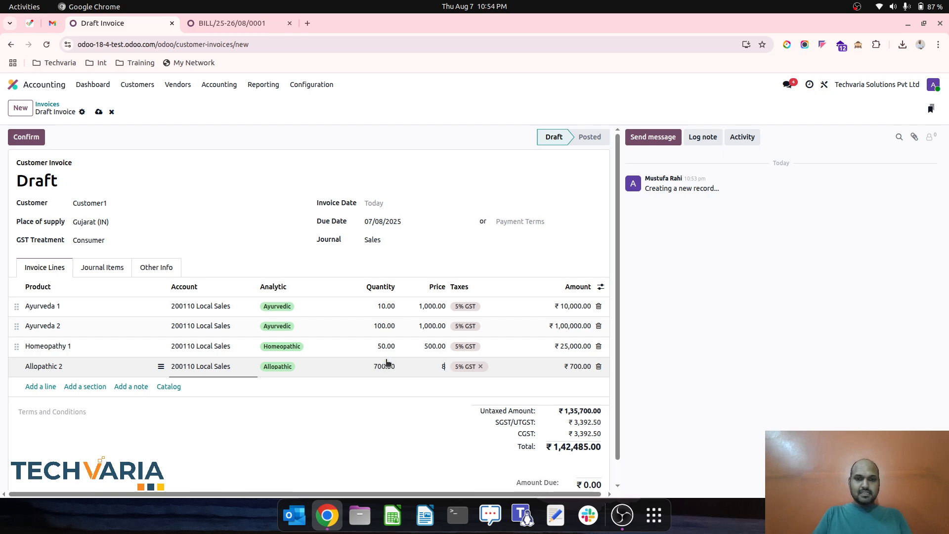
{"action": "type", "text": "0"}
- Save the draft customer invoice and confirm it
{"action": "left_click", "coordinate": [231, 182]}
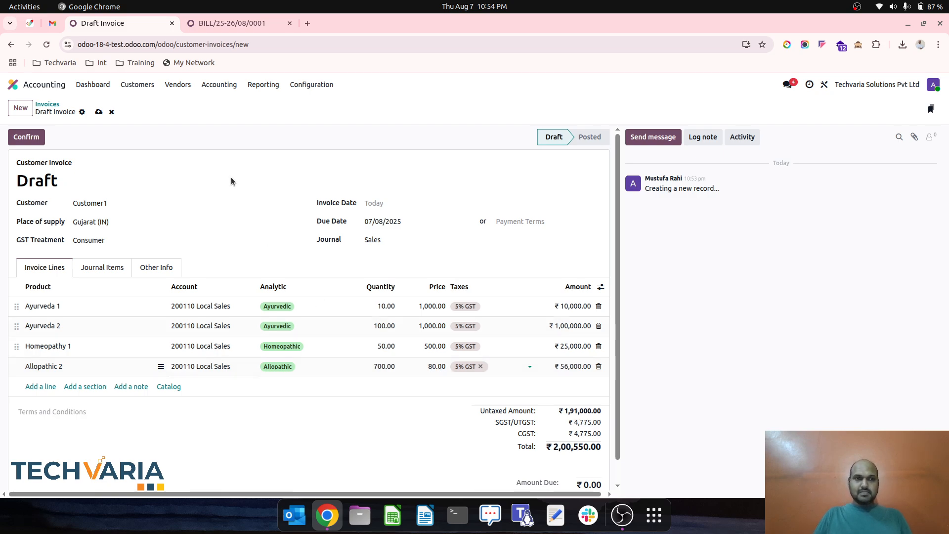
{"action": "left_click", "coordinate": [98, 112]}
{"action": "left_click", "coordinate": [32, 141]}
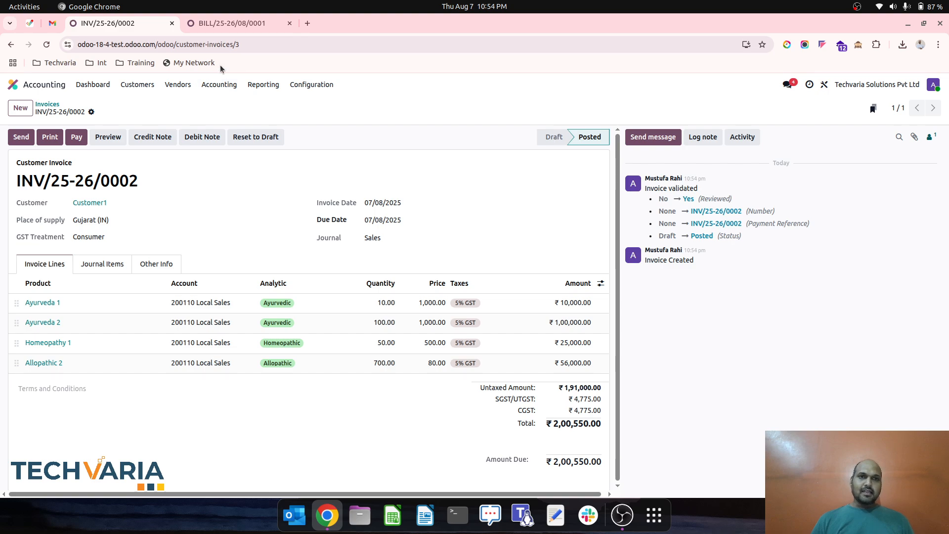
- Open the Medicine Budget report from the analytic budgets and compare it with the posted customer invoice
{"action": "left_click", "coordinate": [224, 28]}
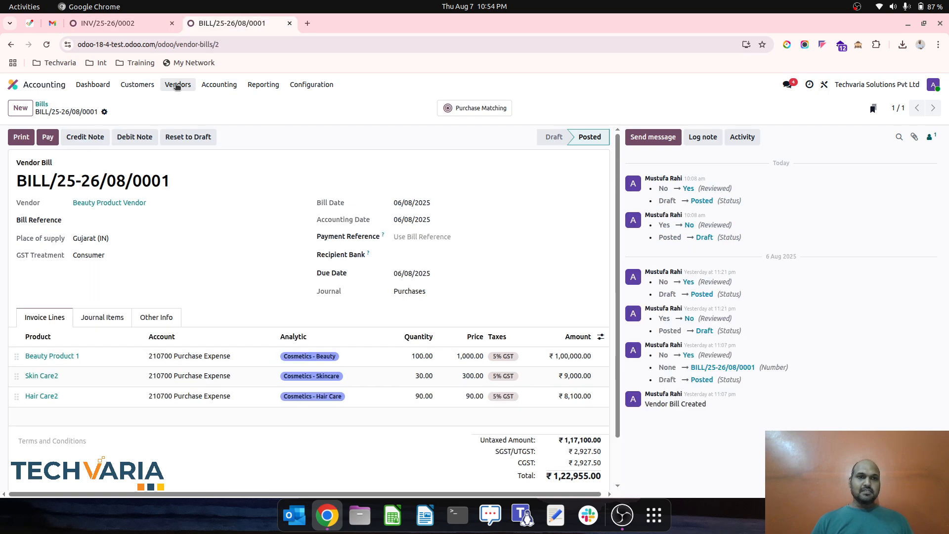
{"action": "left_click", "coordinate": [219, 85]}
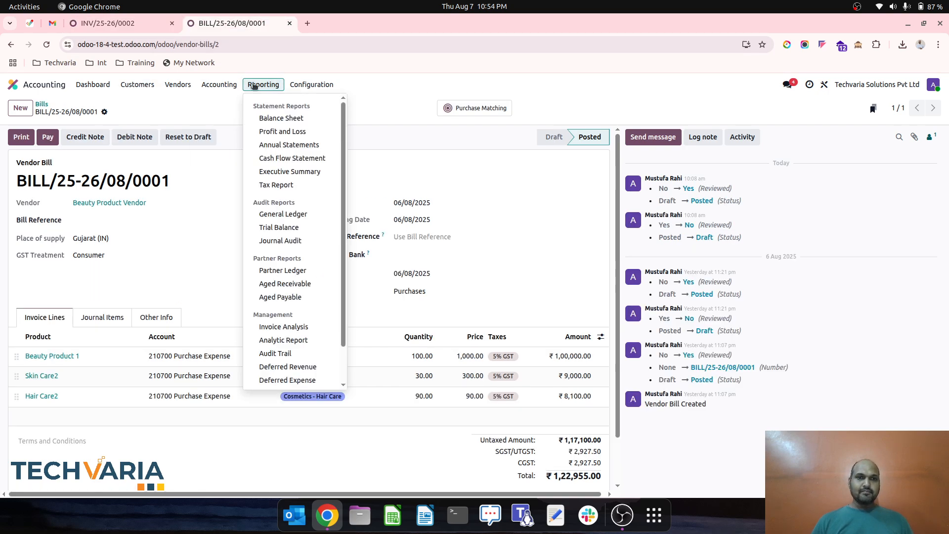
{"action": "left_click", "coordinate": [46, 45]}
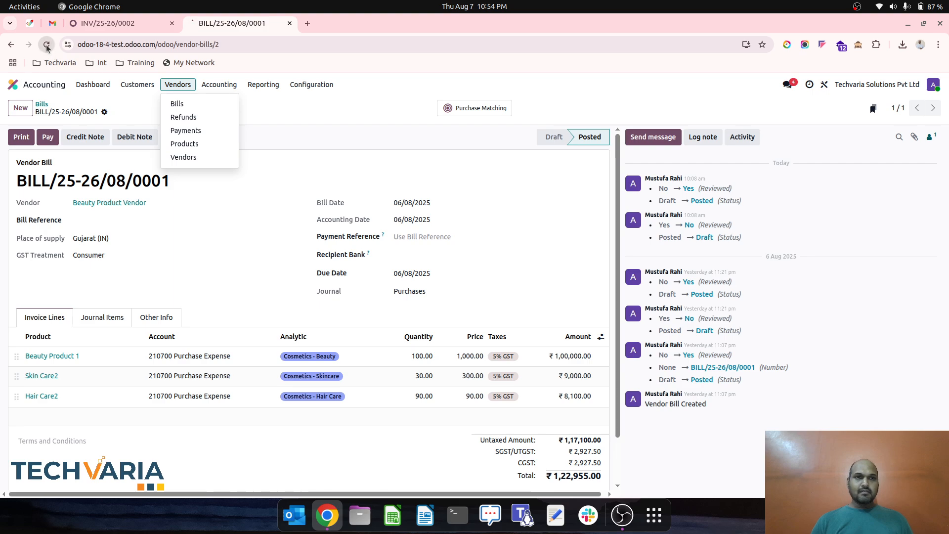
{"action": "left_click", "coordinate": [204, 85]}
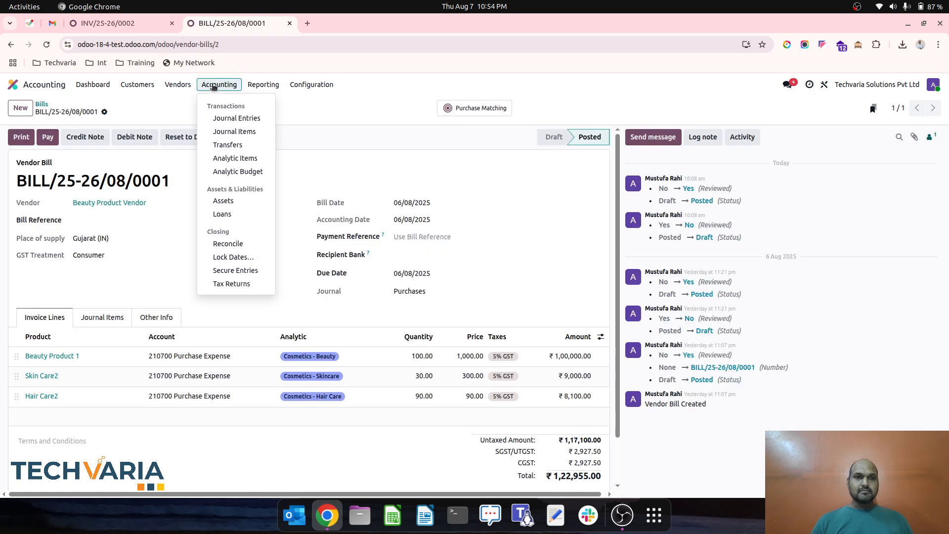
{"action": "left_click", "coordinate": [235, 171]}
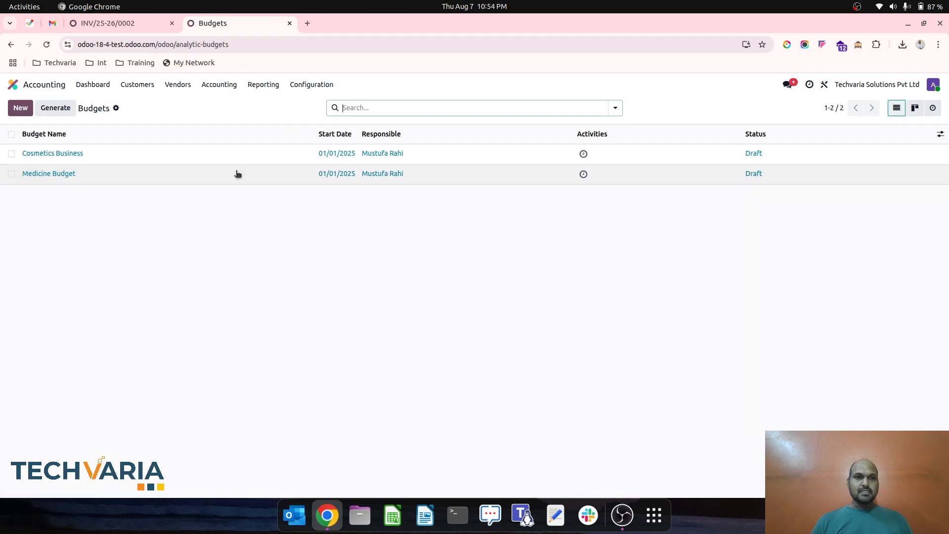
{"action": "left_click", "coordinate": [142, 175]}
{"action": "left_click", "coordinate": [459, 110]}
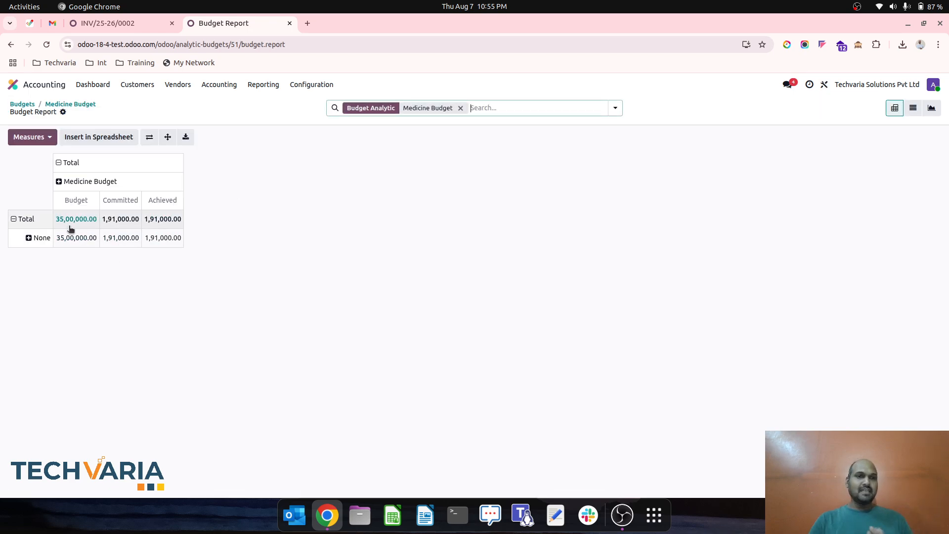
{"action": "left_click", "coordinate": [128, 23]}
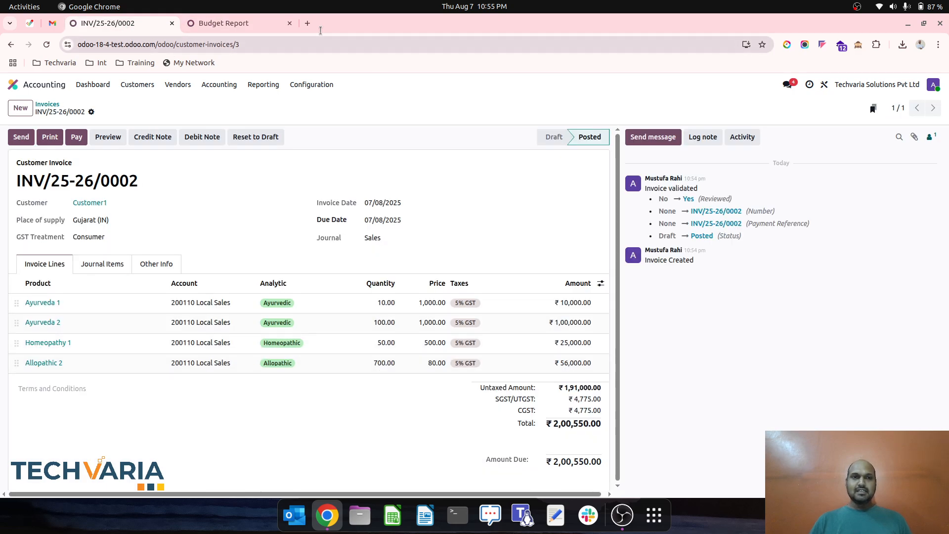
{"action": "left_click", "coordinate": [224, 23]}
- Collapse the report's total row and break it down by the Trading Business accounts
{"action": "left_click", "coordinate": [21, 227]}
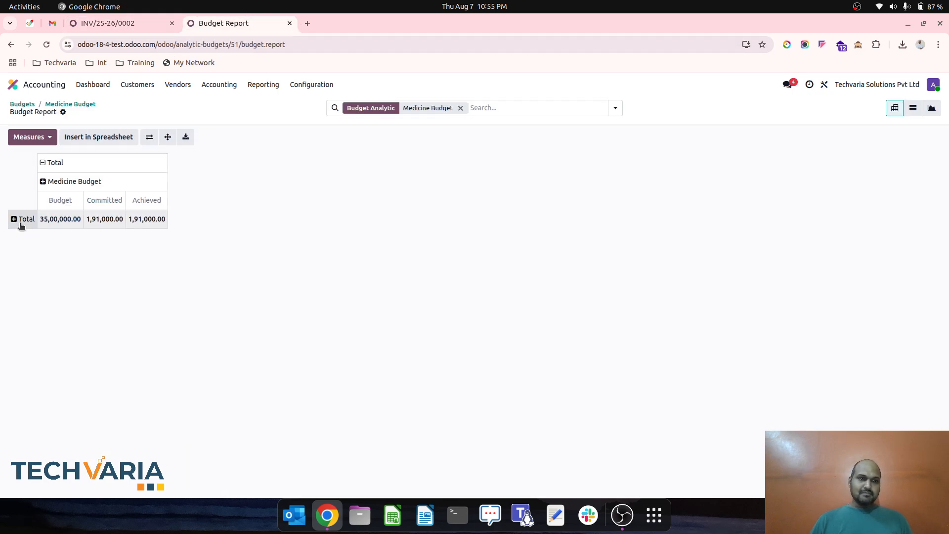
{"action": "left_click", "coordinate": [19, 223]}
{"action": "mouse_move", "coordinate": [76, 305]}
{"action": "left_click", "coordinate": [124, 330]}
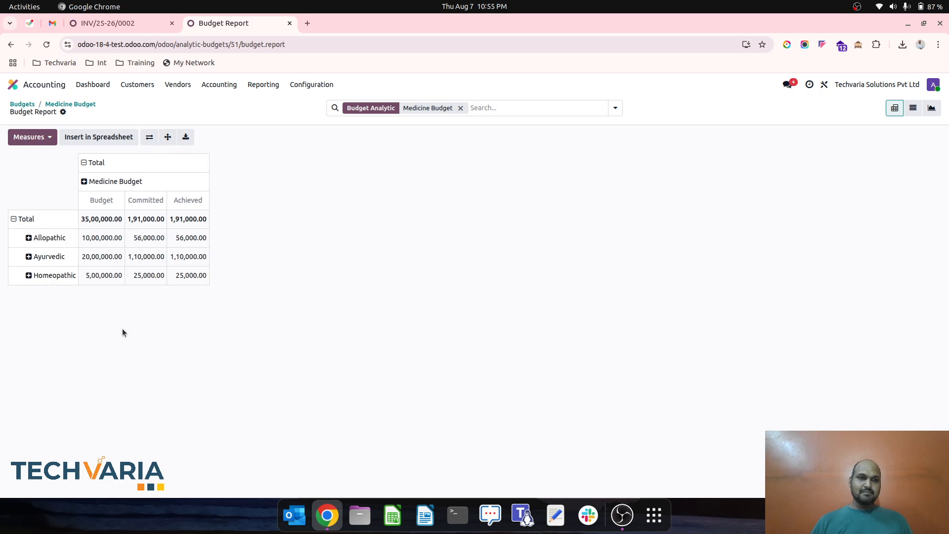
- Regroup the report's total row by Trading Business (1), and replace that grouping with Trading Business (2)
{"action": "left_click", "coordinate": [20, 219]}
{"action": "left_click", "coordinate": [20, 220]}
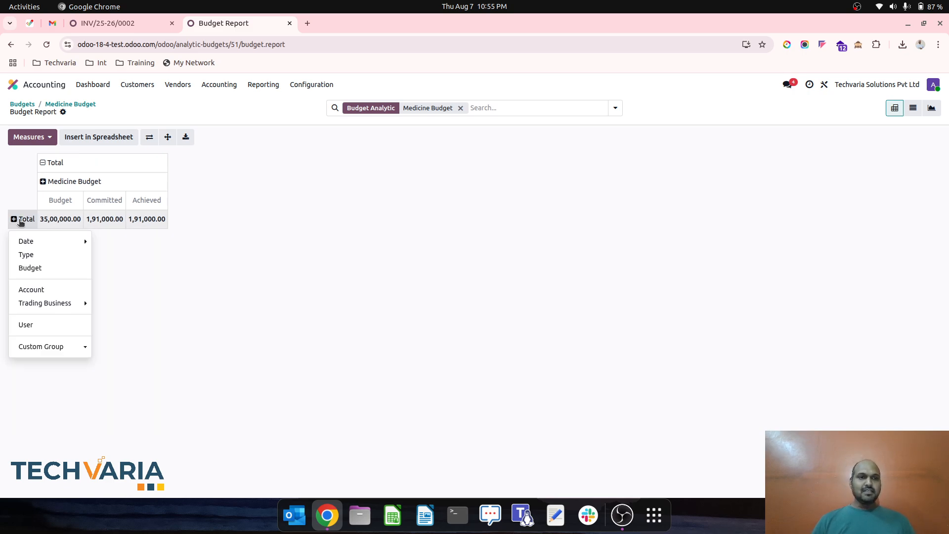
{"action": "mouse_move", "coordinate": [70, 303]}
{"action": "left_click", "coordinate": [131, 315]}
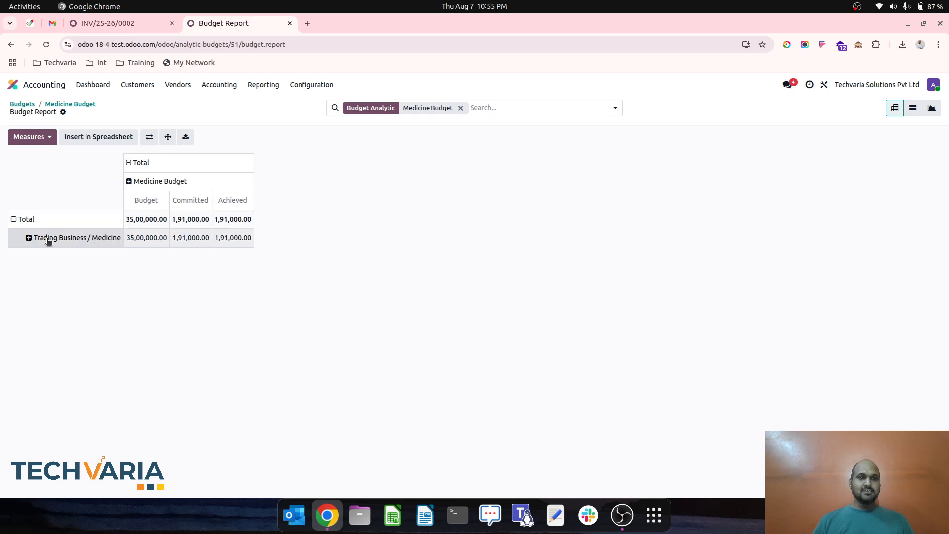
{"action": "left_click", "coordinate": [22, 219]}
{"action": "left_click", "coordinate": [22, 219]}
{"action": "mouse_move", "coordinate": [66, 304]}
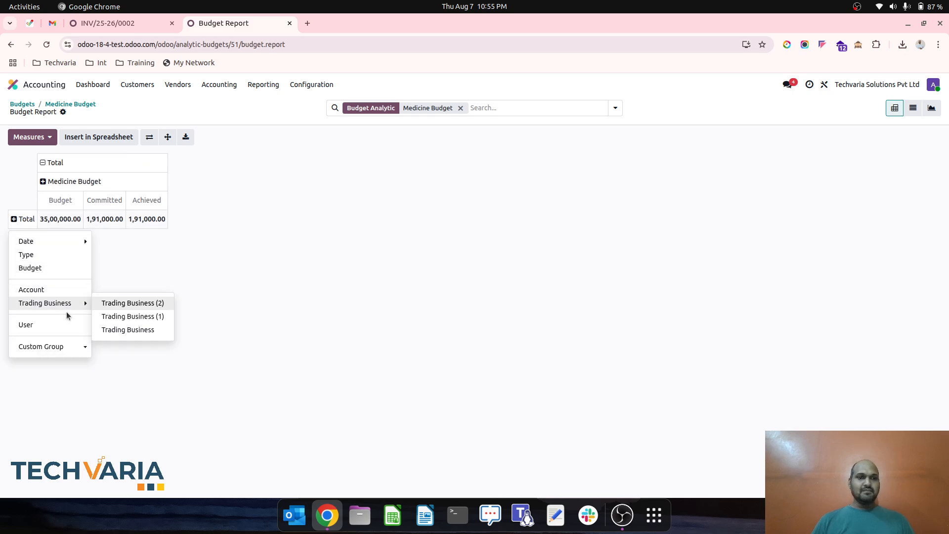
{"action": "left_click", "coordinate": [122, 304]}
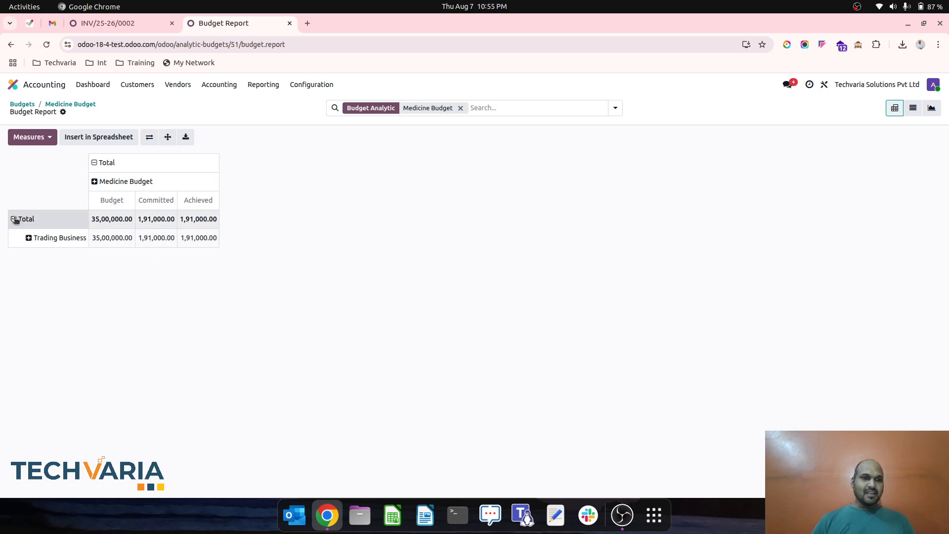
- Group the report's total column by Trading Business (1), and replace that grouping with the Trading Business accounts
{"action": "left_click", "coordinate": [96, 167]}
{"action": "left_click", "coordinate": [96, 167]}
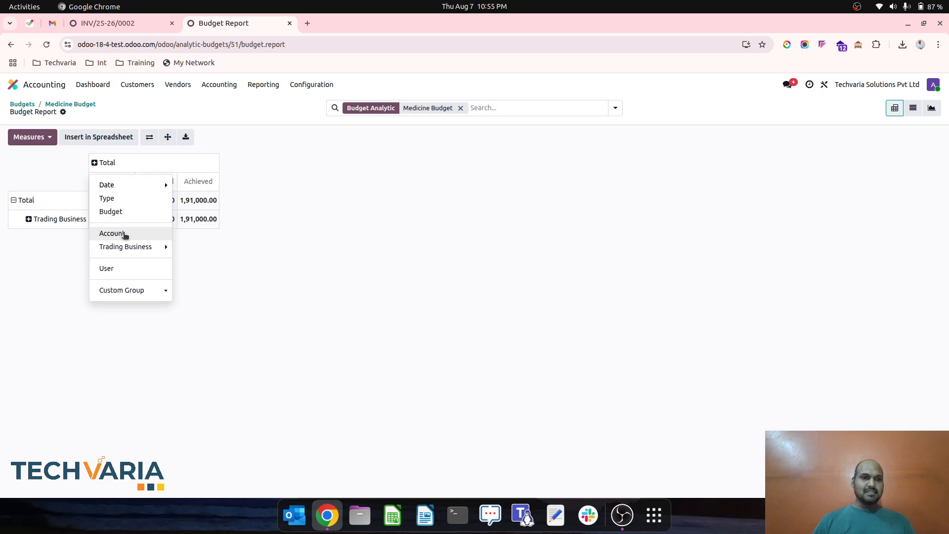
{"action": "mouse_move", "coordinate": [128, 246]}
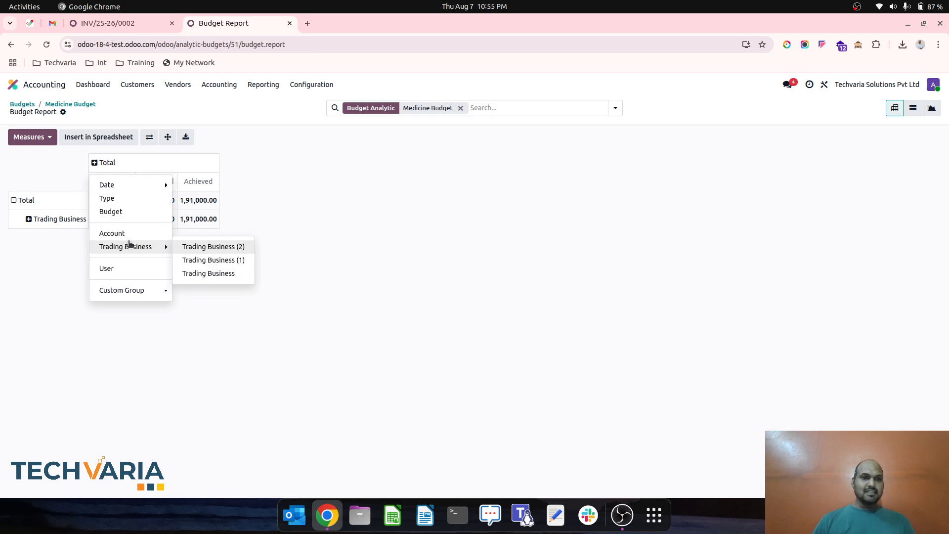
{"action": "left_click", "coordinate": [222, 259]}
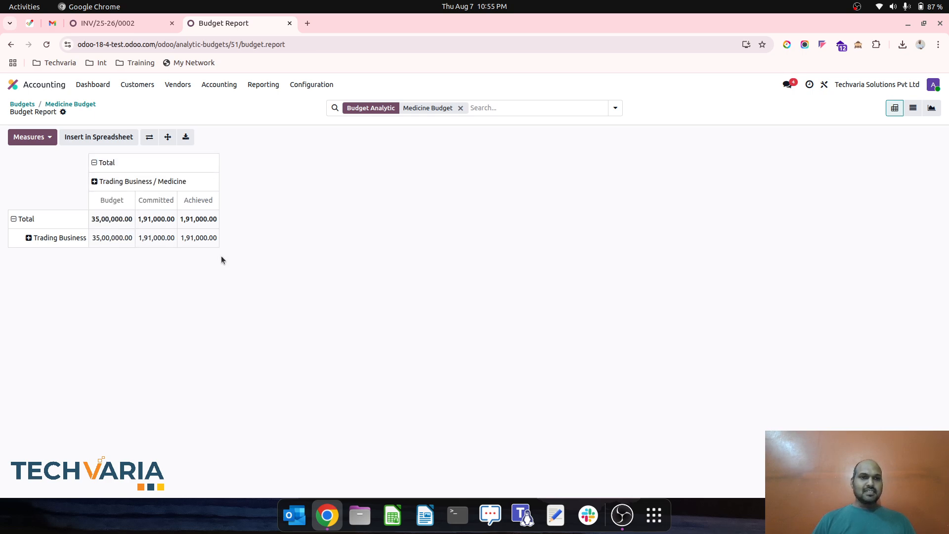
{"action": "left_click", "coordinate": [95, 163]}
{"action": "left_click", "coordinate": [95, 162]}
{"action": "mouse_move", "coordinate": [127, 246]}
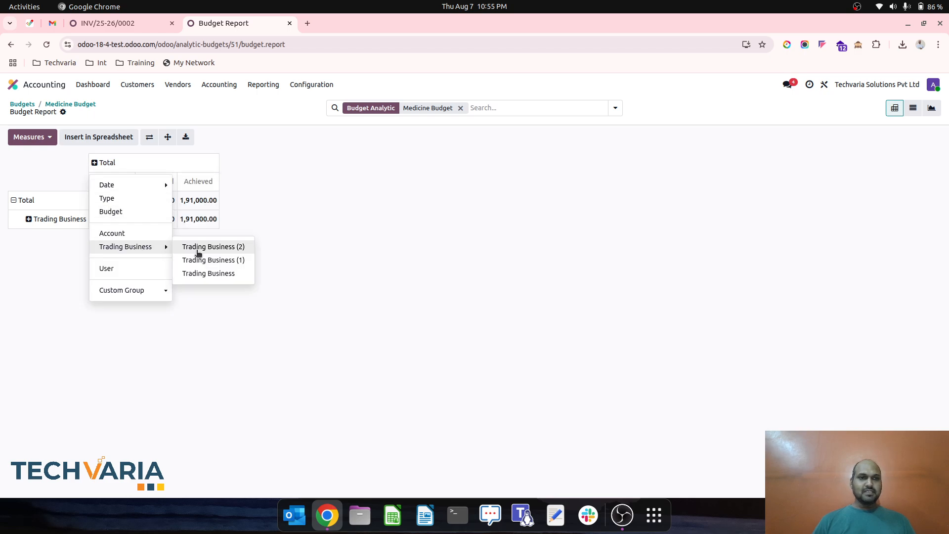
{"action": "left_click", "coordinate": [208, 260]}
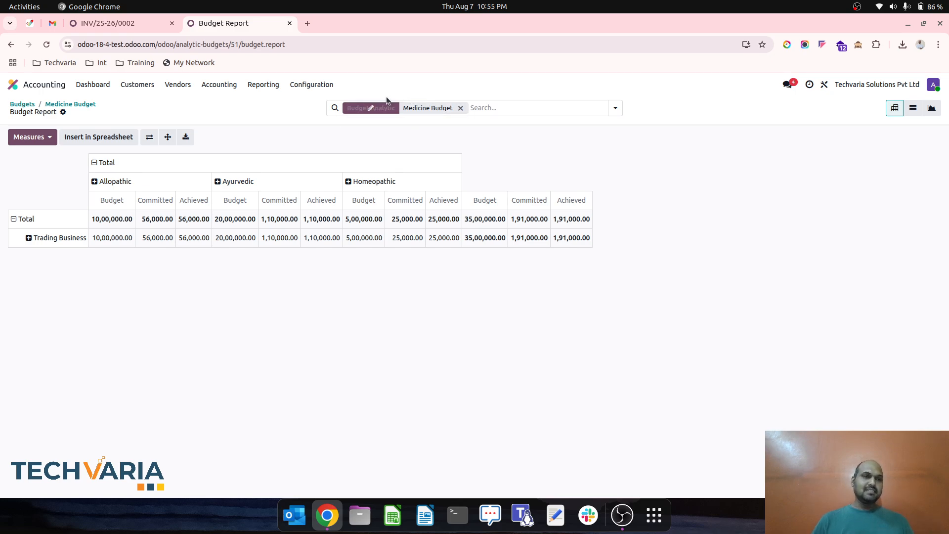
- Leave the Medicine Budget report, open the overall Budget Report, and remove its Open Budget filter
{"action": "left_click", "coordinate": [61, 105]}
{"action": "left_click", "coordinate": [33, 101]}
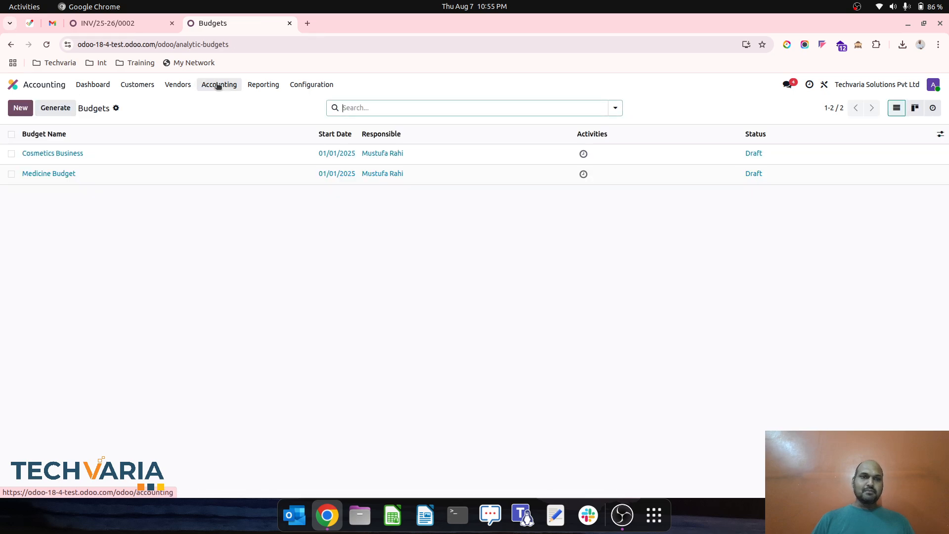
{"action": "left_click", "coordinate": [218, 85]}
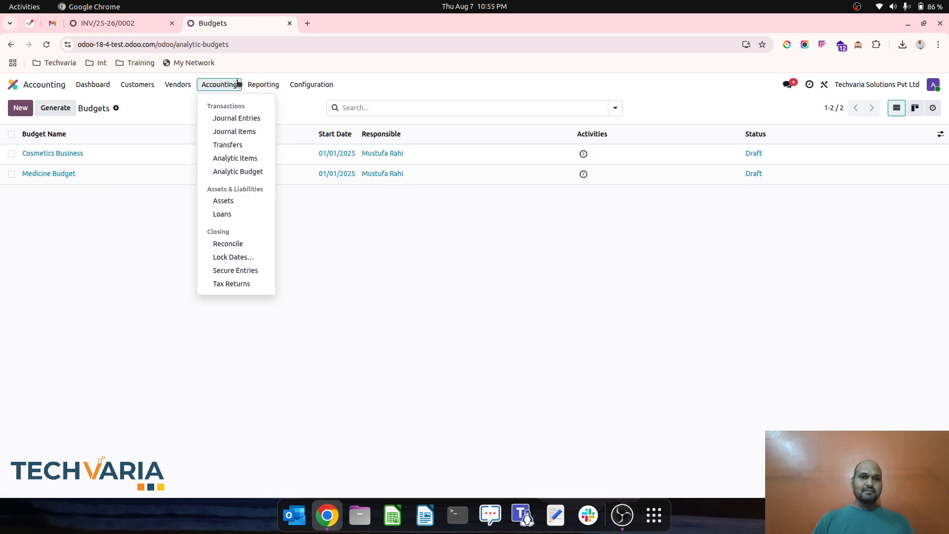
{"action": "left_click", "coordinate": [244, 173]}
{"action": "left_click", "coordinate": [259, 85]}
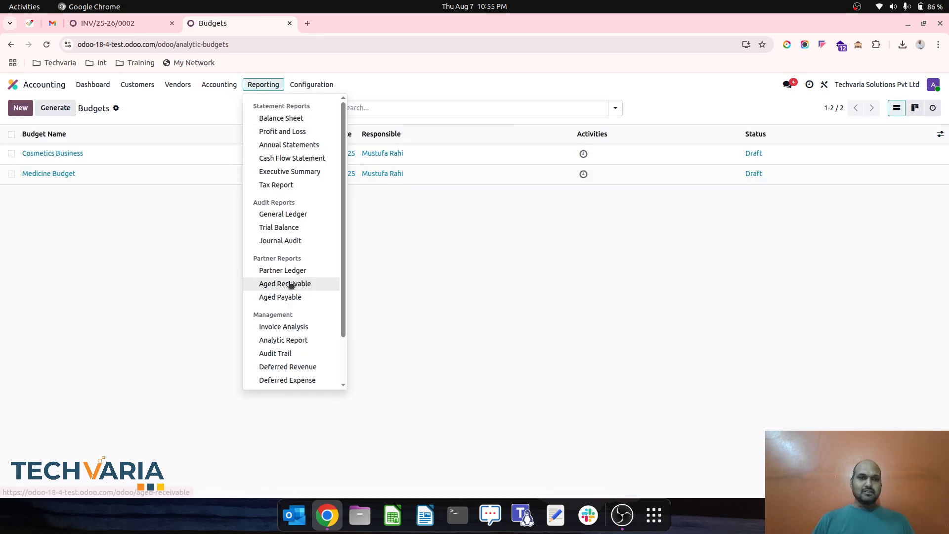
{"action": "scroll", "coordinate": [290, 285], "scroll_direction": "down", "scroll_amount": 2}
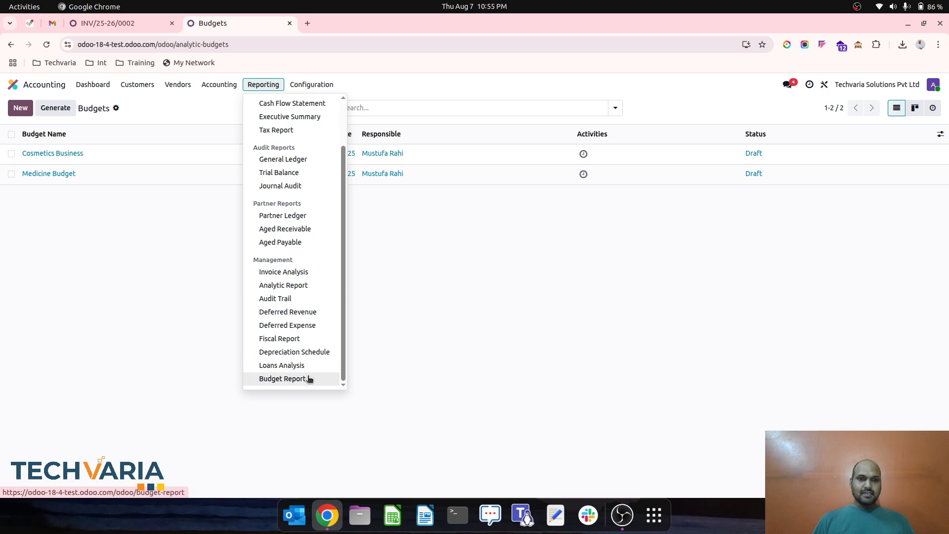
{"action": "left_click", "coordinate": [283, 379]}
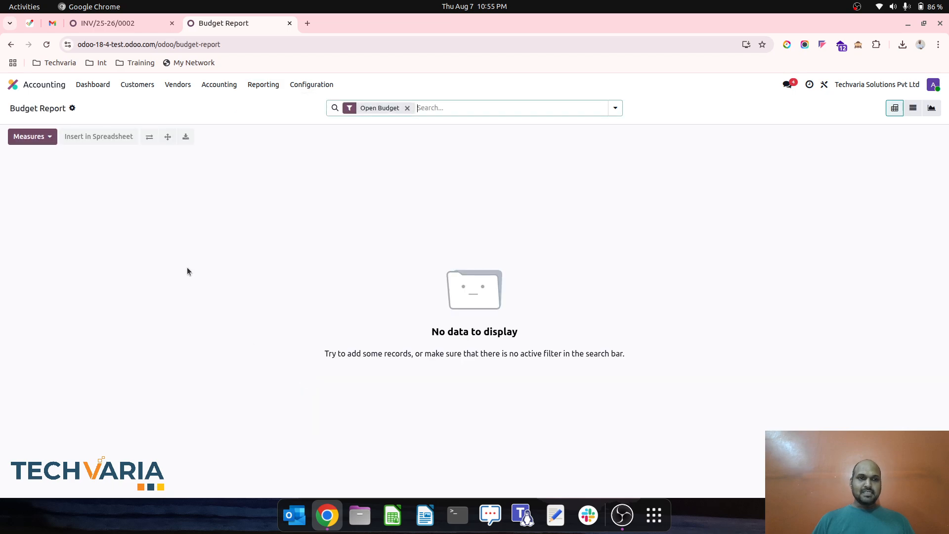
{"action": "left_click", "coordinate": [407, 108]}
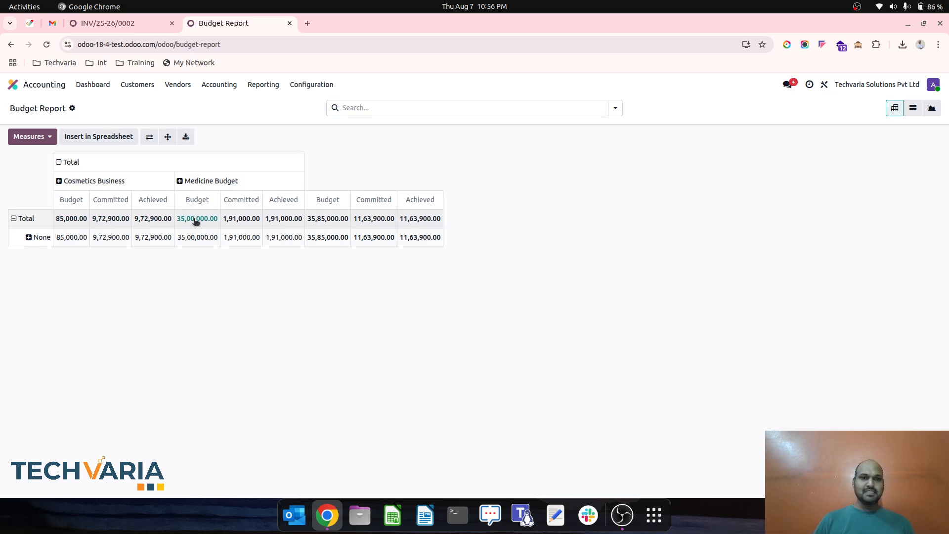
- Collapse the Budget Report's total row and break it down by the Trading Business accounts
{"action": "left_click", "coordinate": [16, 218]}
{"action": "left_click", "coordinate": [15, 218]}
{"action": "mouse_move", "coordinate": [74, 303]}
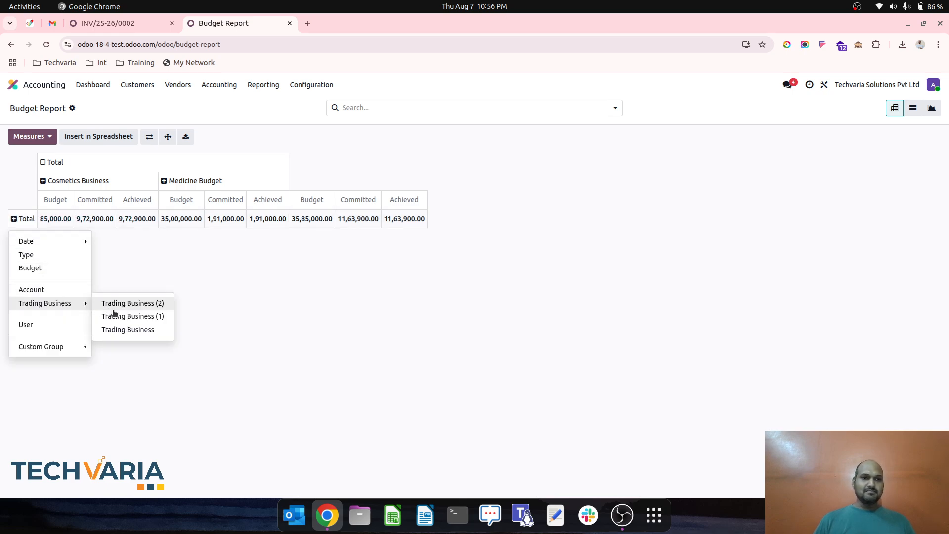
{"action": "left_click", "coordinate": [127, 330]}
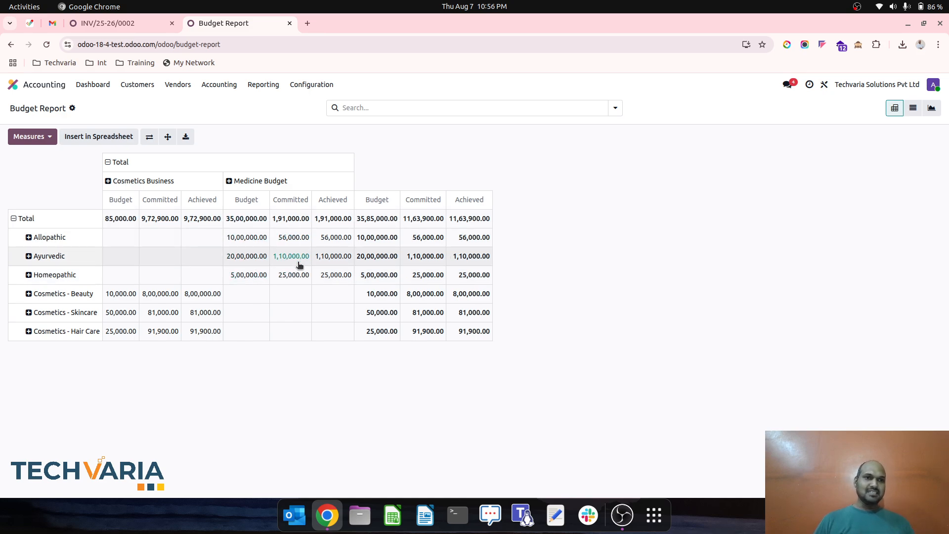
- Start a new vendor bill and create the company Vendor2 as its vendor
{"action": "left_click", "coordinate": [263, 85]}
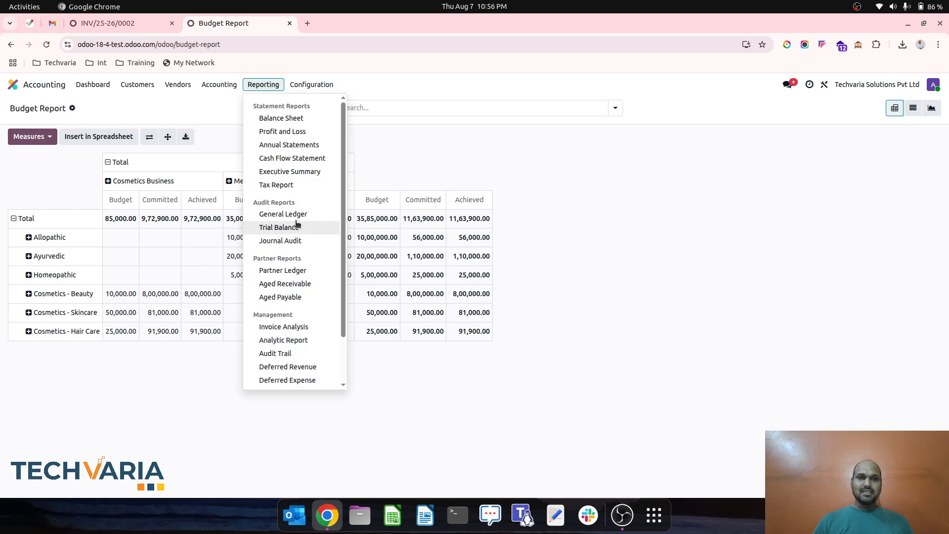
{"action": "scroll", "coordinate": [297, 224], "scroll_direction": "down", "scroll_amount": 2}
{"action": "left_click", "coordinate": [192, 88]}
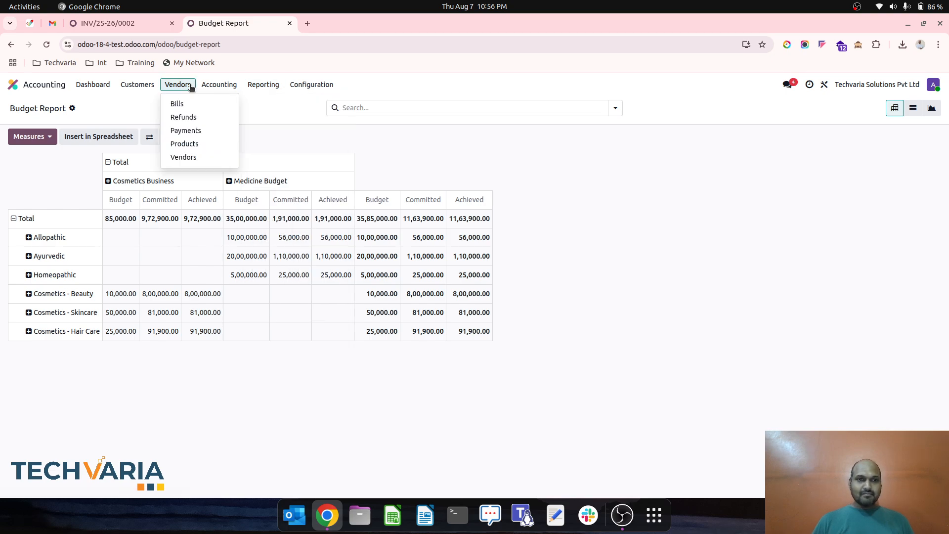
{"action": "left_click", "coordinate": [194, 103]}
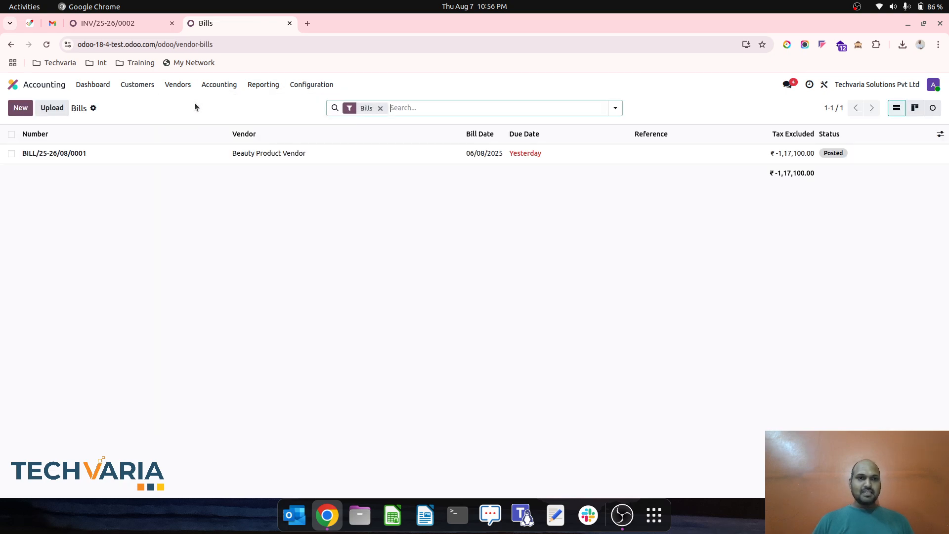
{"action": "left_click", "coordinate": [29, 111]}
{"action": "left_click", "coordinate": [150, 203]}
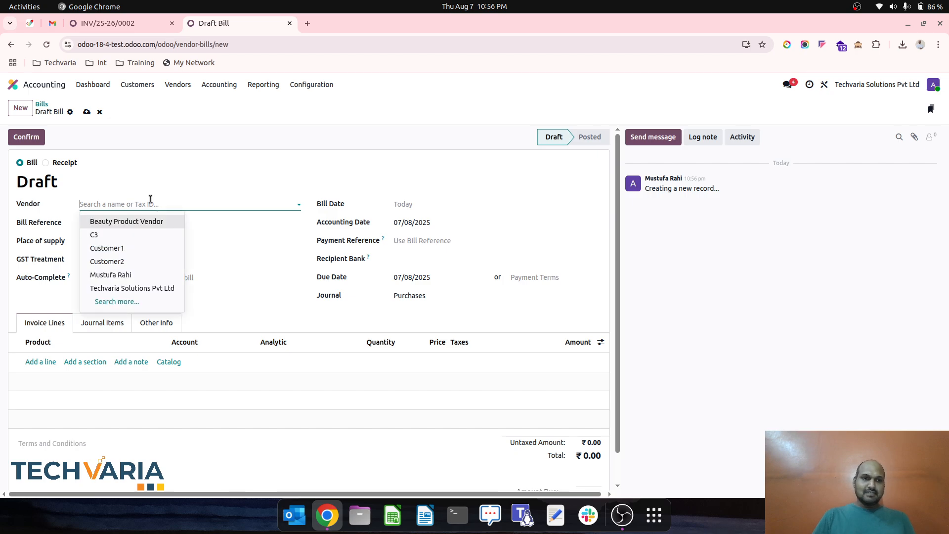
{"action": "type", "text": "Vendo"}
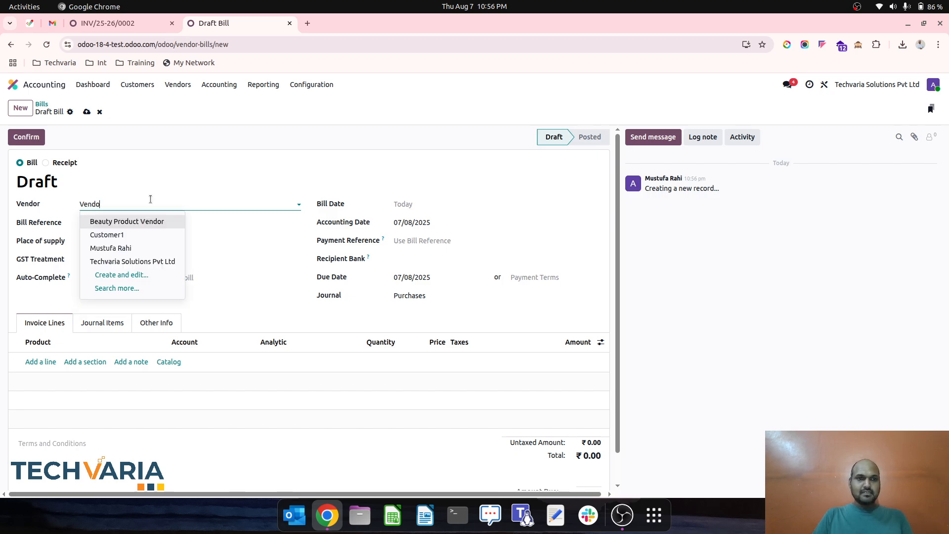
{"action": "type", "text": "r2"}
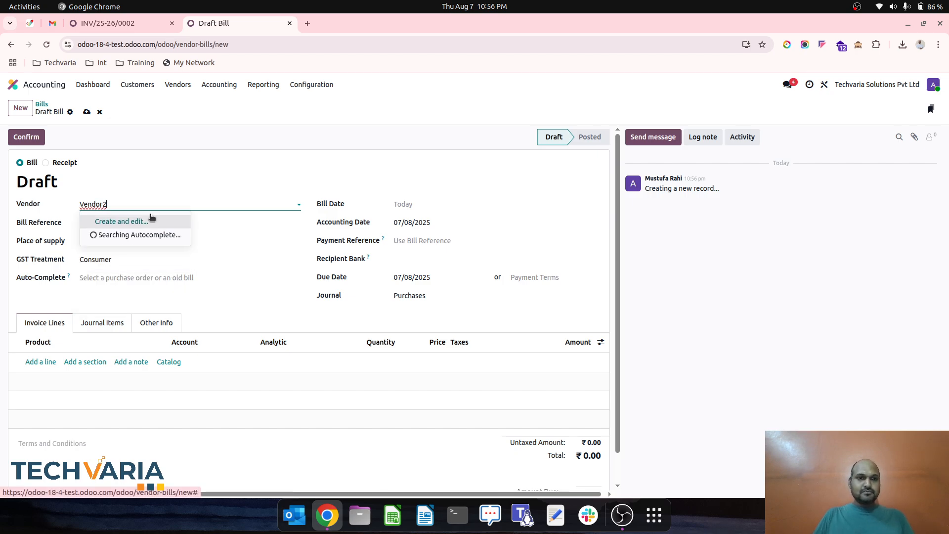
{"action": "left_click", "coordinate": [156, 222]}
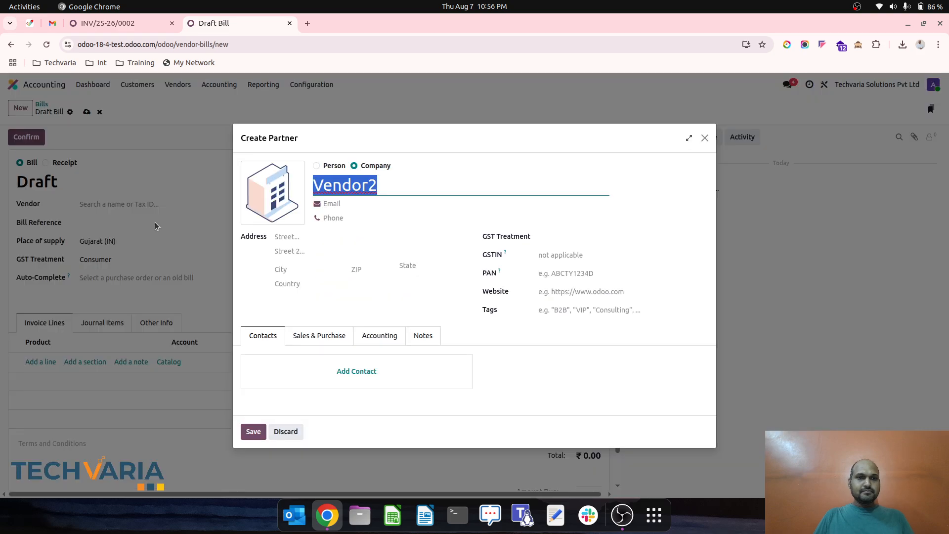
{"action": "left_click", "coordinate": [253, 432]}
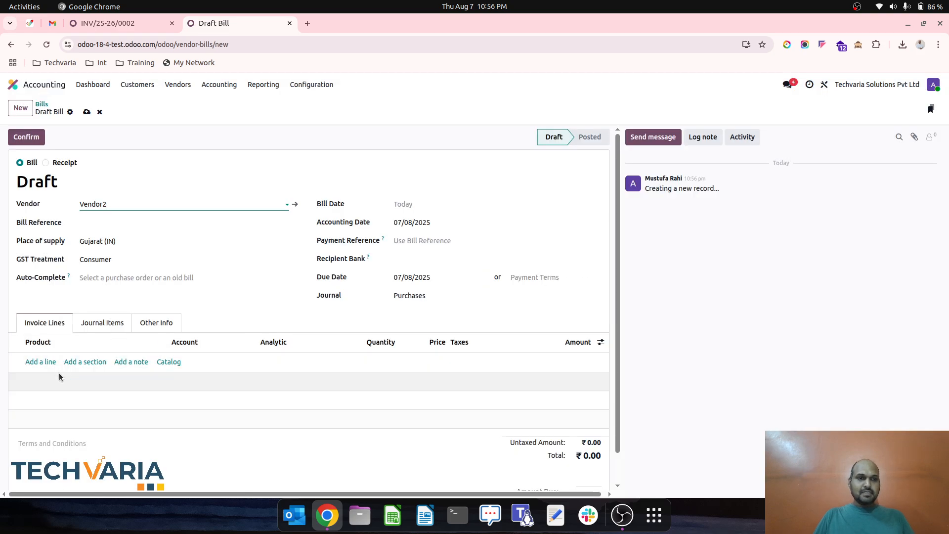
- Add the product Ayurveda 2 to the bill with quantity 100 and price 100, keeping its Ayurvedic analytic distribution
{"action": "left_click", "coordinate": [53, 362]}
{"action": "type", "text": "ayu"}
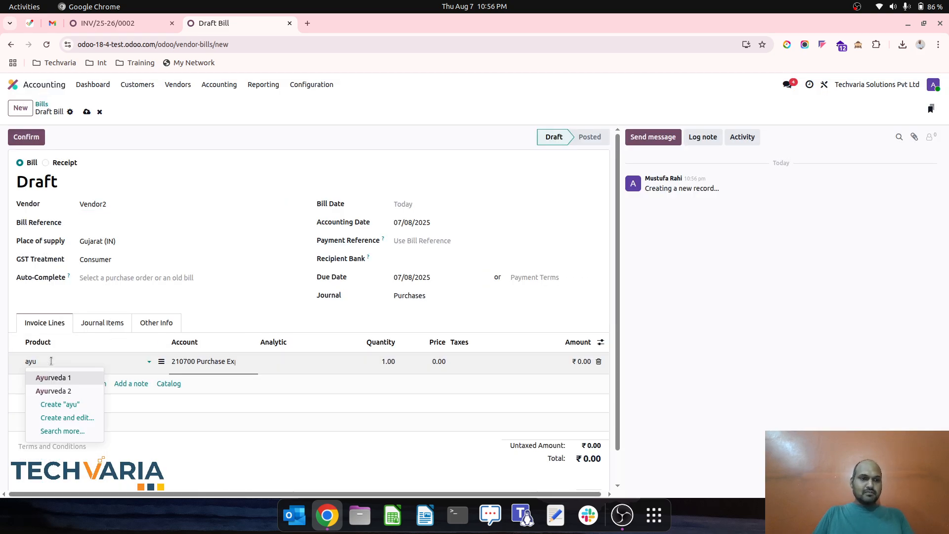
{"action": "key", "text": "Down"}
{"action": "key", "text": "Tab"}
{"action": "key", "text": "Tab"}
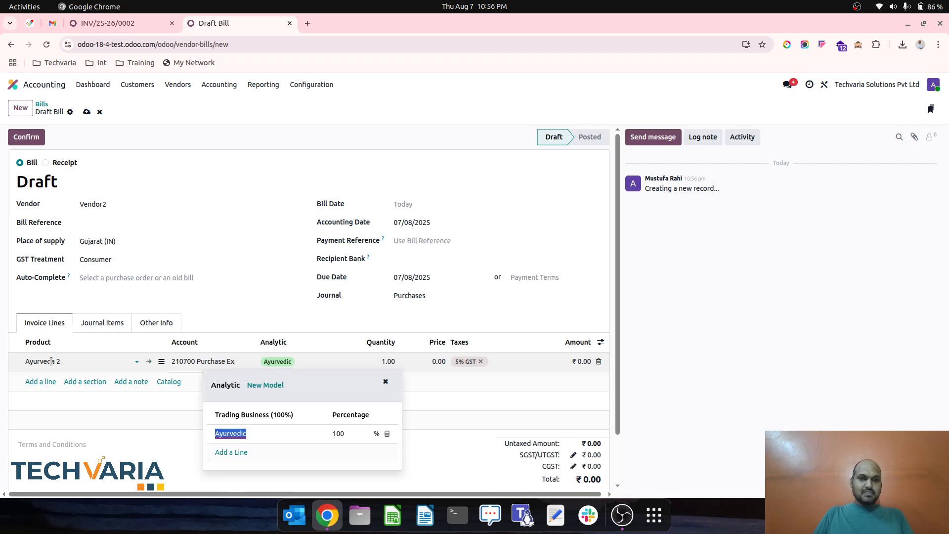
{"action": "key", "text": "Tab"}
{"action": "key", "text": "Escape"}
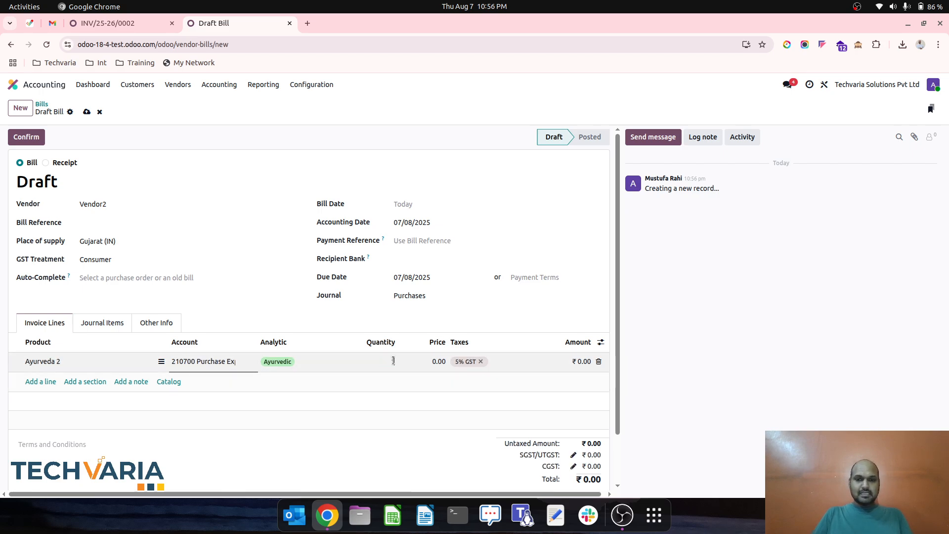
{"action": "type", "text": "100"}
{"action": "key", "text": "Tab"}
{"action": "type", "text": "100"}
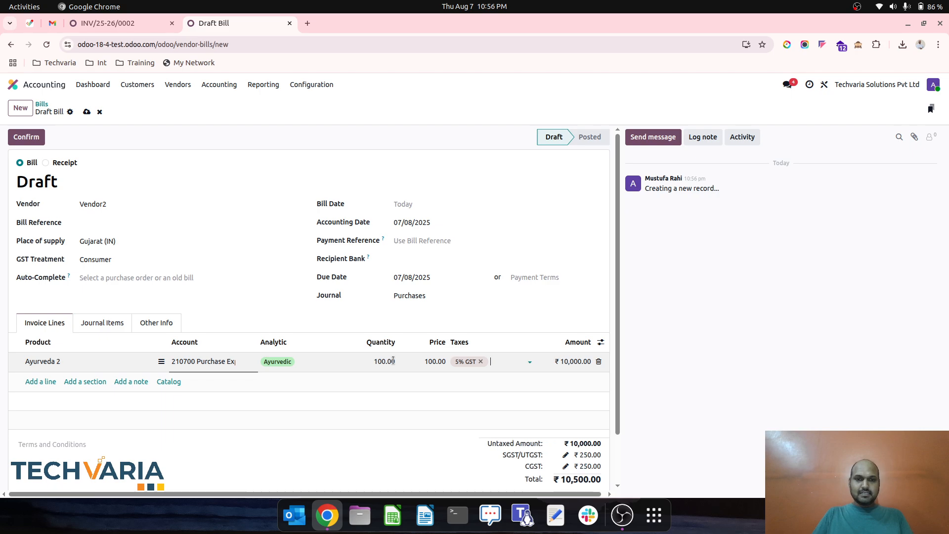
- Add a bill line for Allopathic 1 with quantity 90 and price 90
{"action": "left_click", "coordinate": [40, 381]}
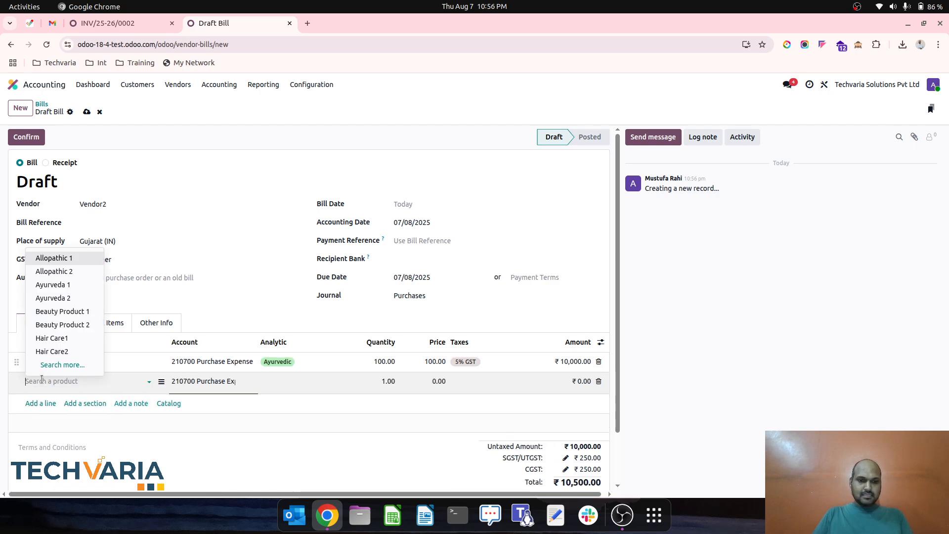
{"action": "type", "text": "all"}
{"action": "key", "text": "Down"}
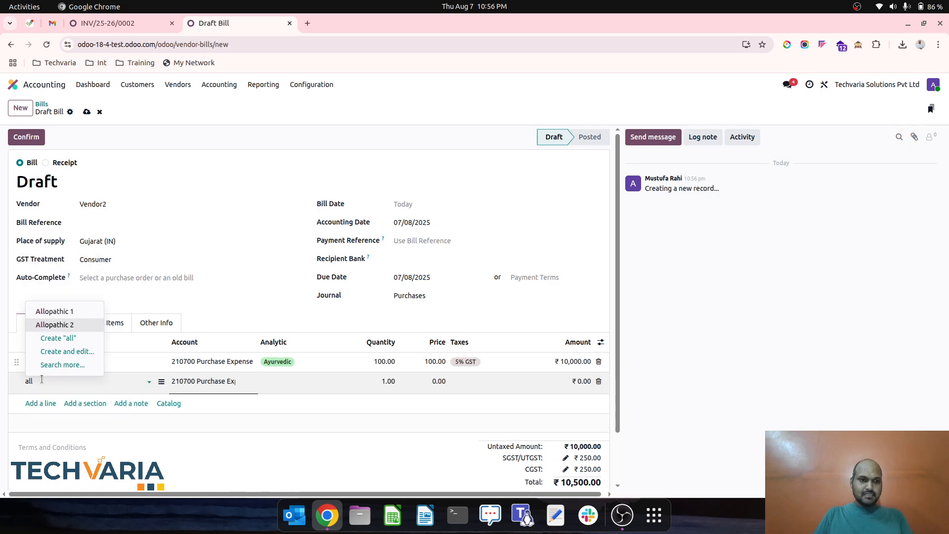
{"action": "key", "text": "Up"}
{"action": "key", "text": "Tab"}
{"action": "left_click", "coordinate": [378, 380]}
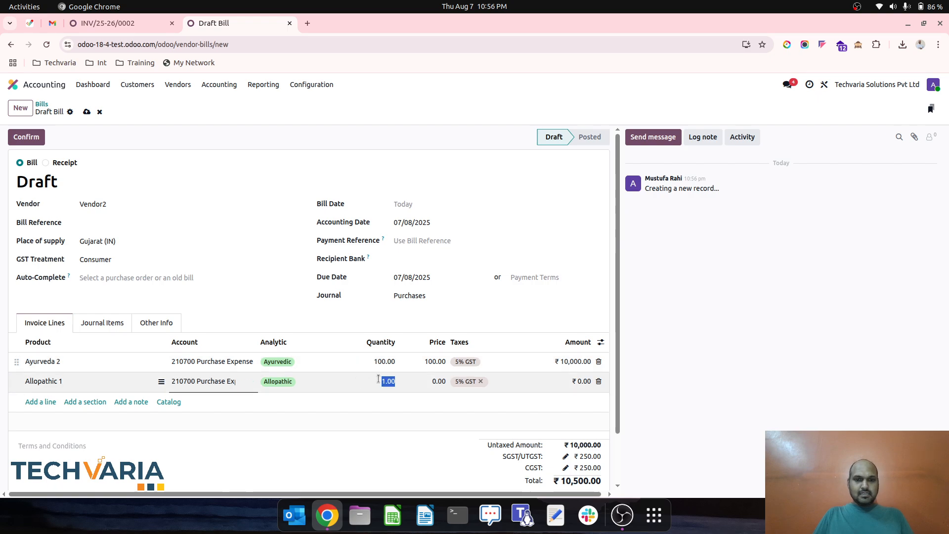
{"action": "type", "text": "90"}
{"action": "key", "text": "Tab"}
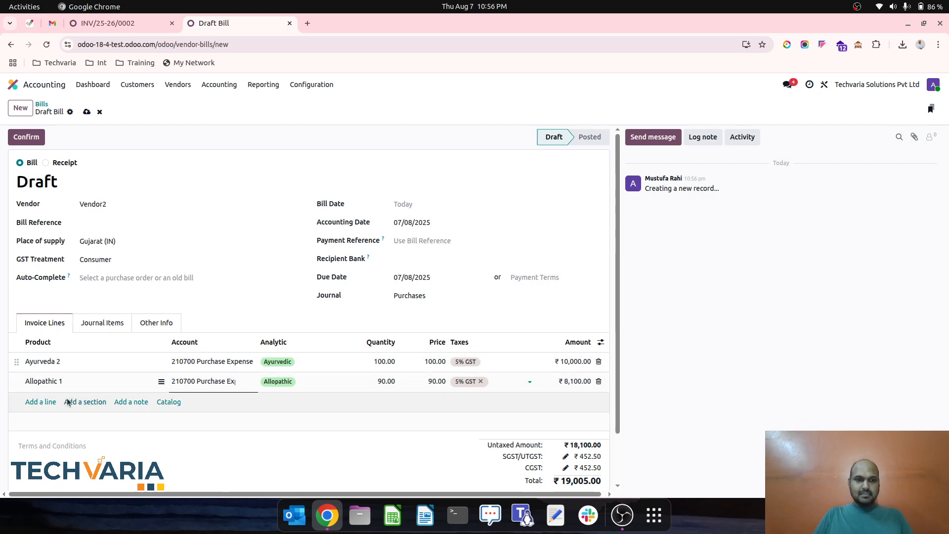
- Add a bill line for Homeopathy 1 with quantity 100 and price 1,000
{"action": "left_click", "coordinate": [44, 401]}
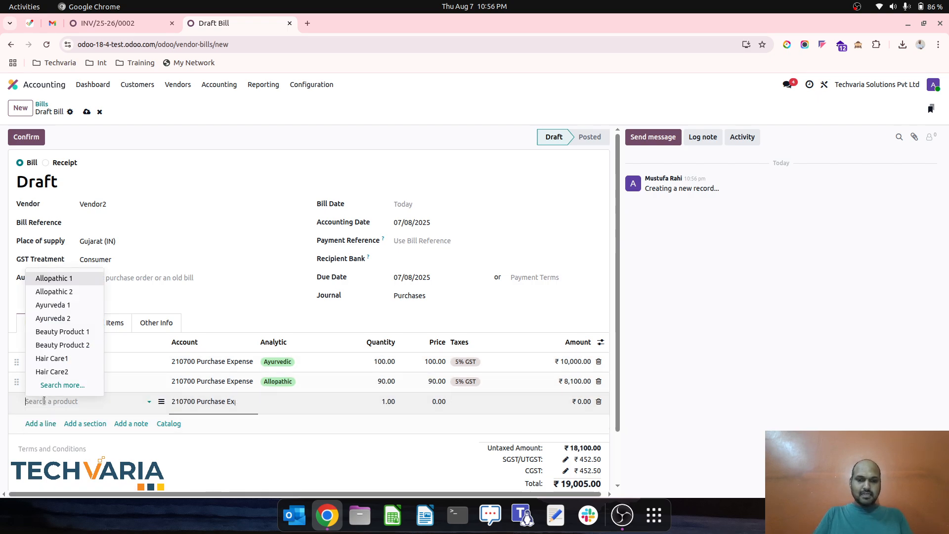
{"action": "type", "text": "hom"}
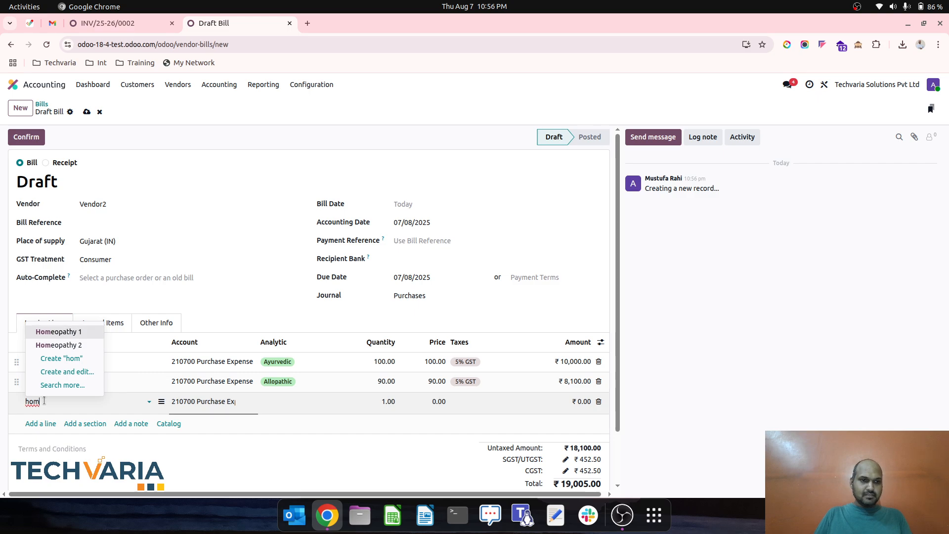
{"action": "key", "text": "Return"}
{"action": "left_click", "coordinate": [388, 402]}
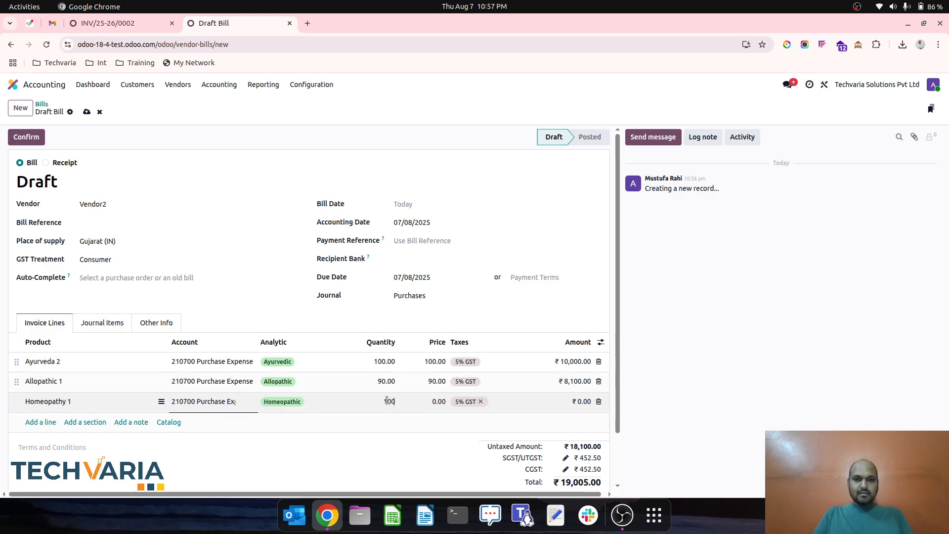
{"action": "key", "text": "Tab"}
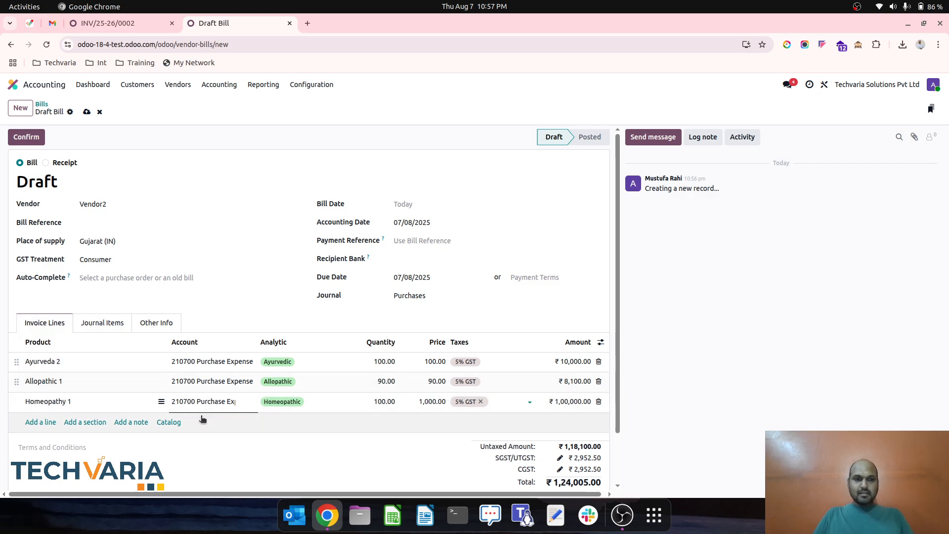
- Add a bill line for Homeopathy 2 with quantity 50 and price 50
{"action": "left_click", "coordinate": [53, 423]}
{"action": "type", "text": "hom"}
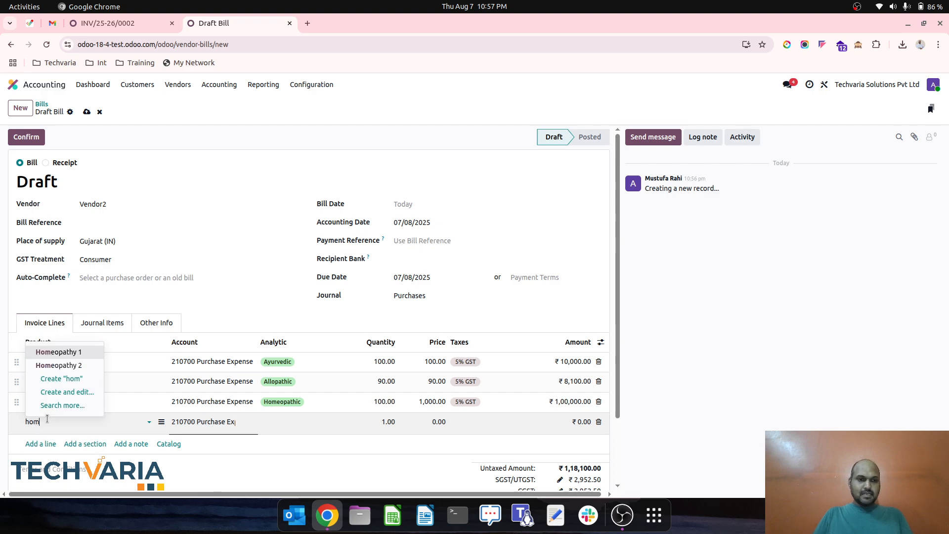
{"action": "key", "text": "Tab"}
{"action": "left_click", "coordinate": [394, 423]}
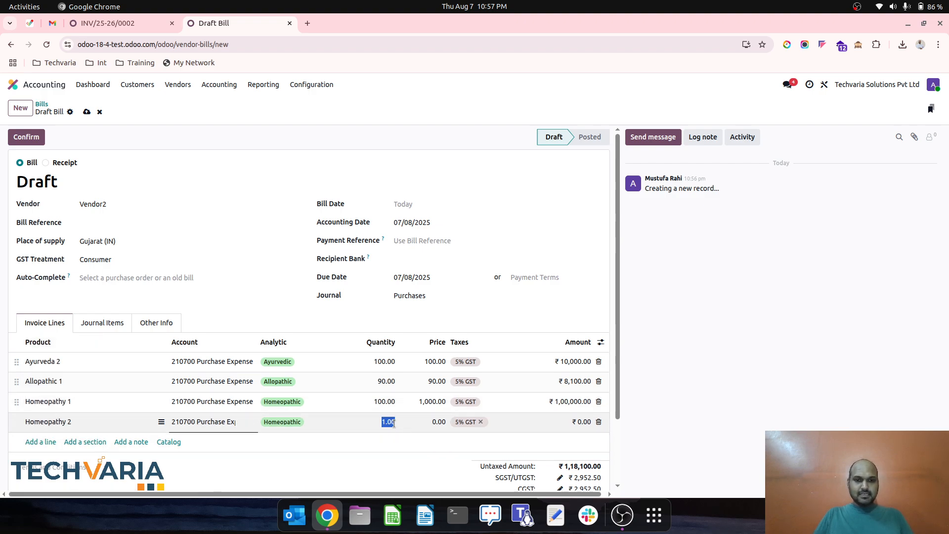
{"action": "type", "text": "50"}
{"action": "key", "text": "Tab"}
{"action": "type", "text": "50"}
- Save the Vendor2 draft bill and confirm it
{"action": "left_click", "coordinate": [203, 219]}
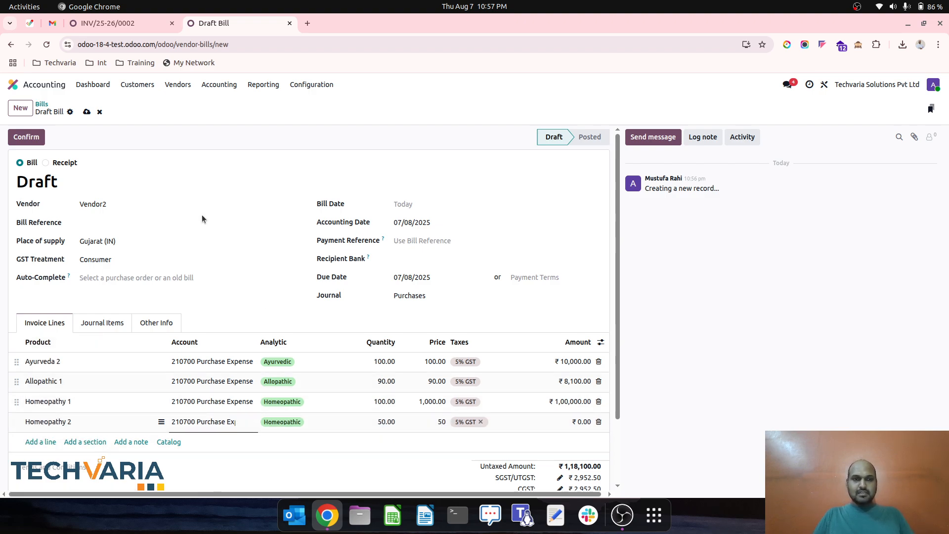
{"action": "left_click", "coordinate": [86, 112]}
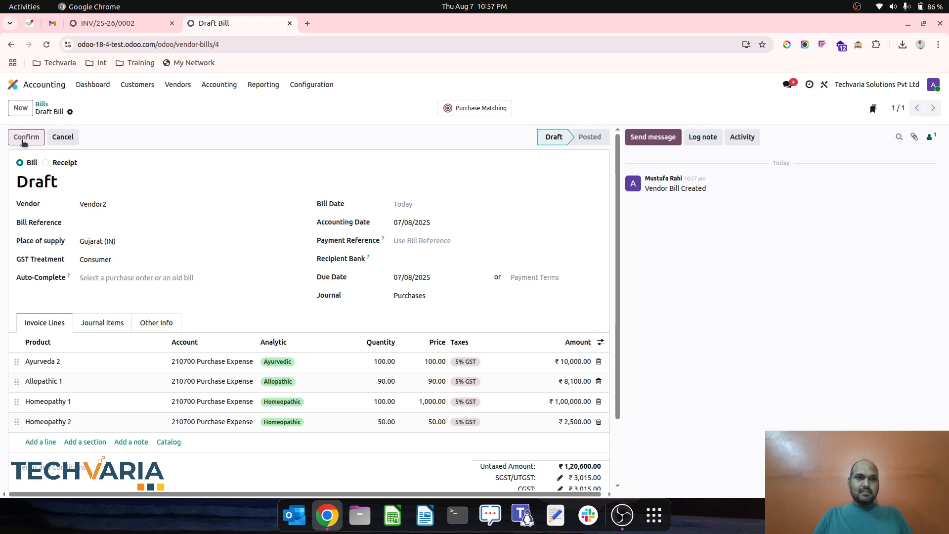
{"action": "left_click", "coordinate": [25, 137]}
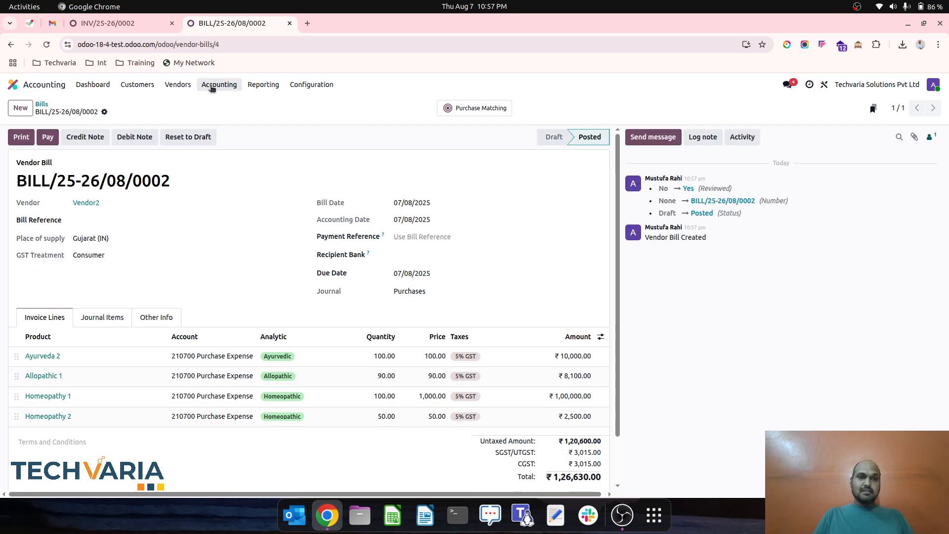
- Open the Analytic Report from the accounting management reports
{"action": "left_click", "coordinate": [231, 87]}
{"action": "left_click", "coordinate": [263, 85]}
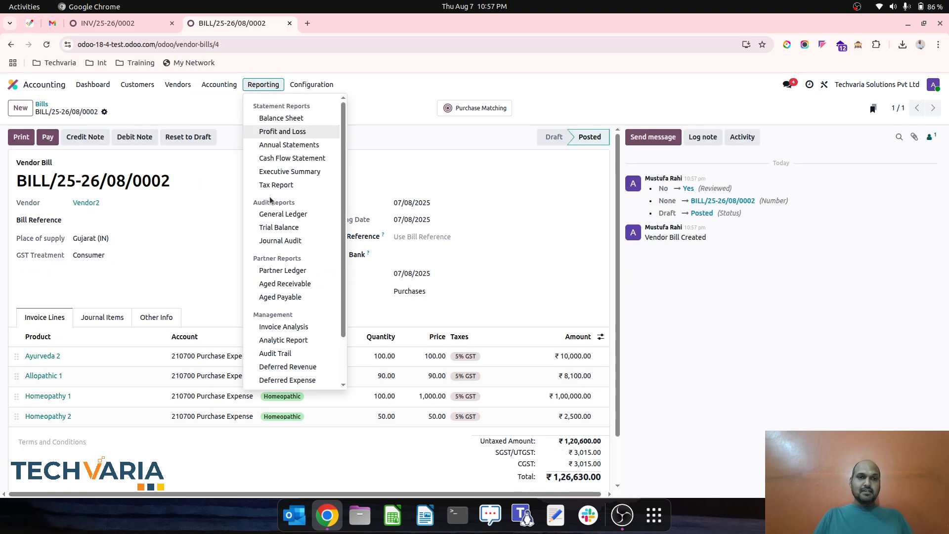
{"action": "left_click", "coordinate": [300, 343]}
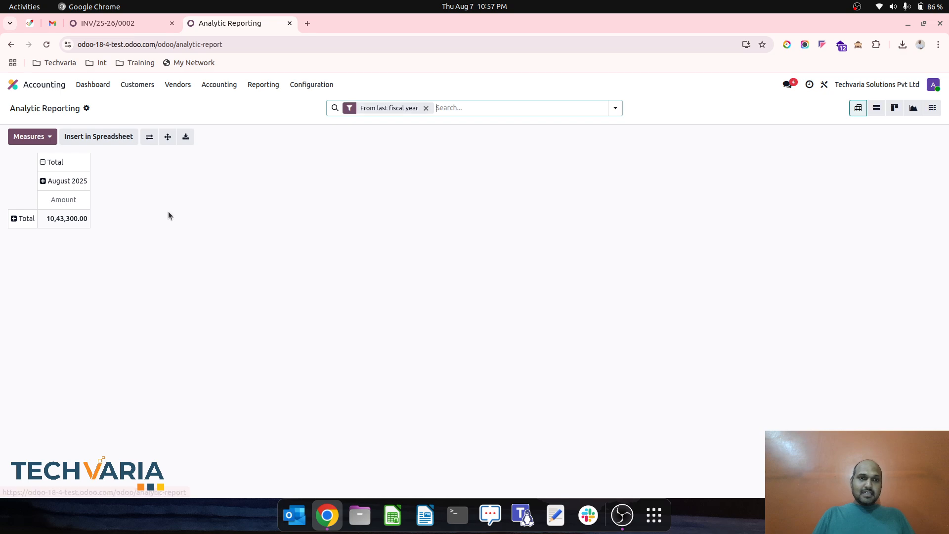
- Group the analytic report's columns by the Trading Business analytic accounts
{"action": "left_click", "coordinate": [44, 164]}
{"action": "left_click", "coordinate": [44, 162]}
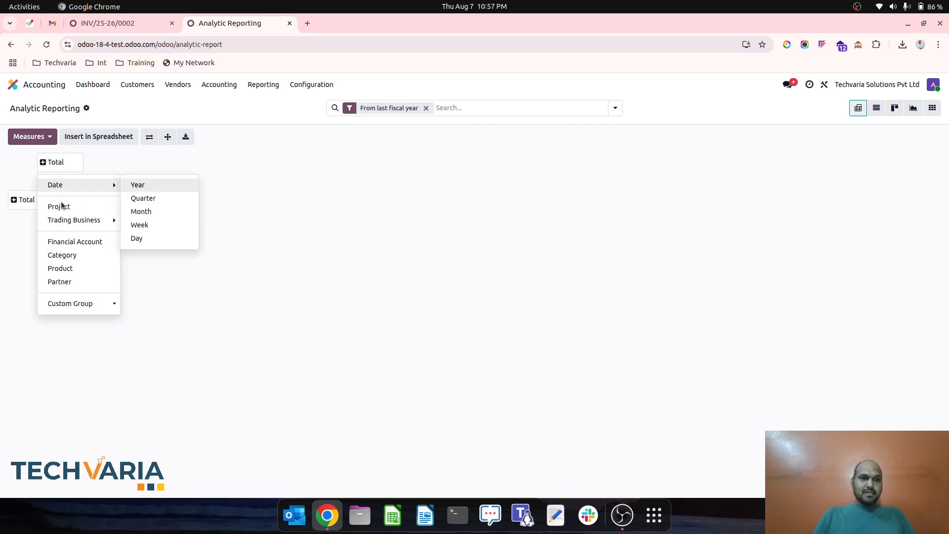
{"action": "mouse_move", "coordinate": [74, 220]}
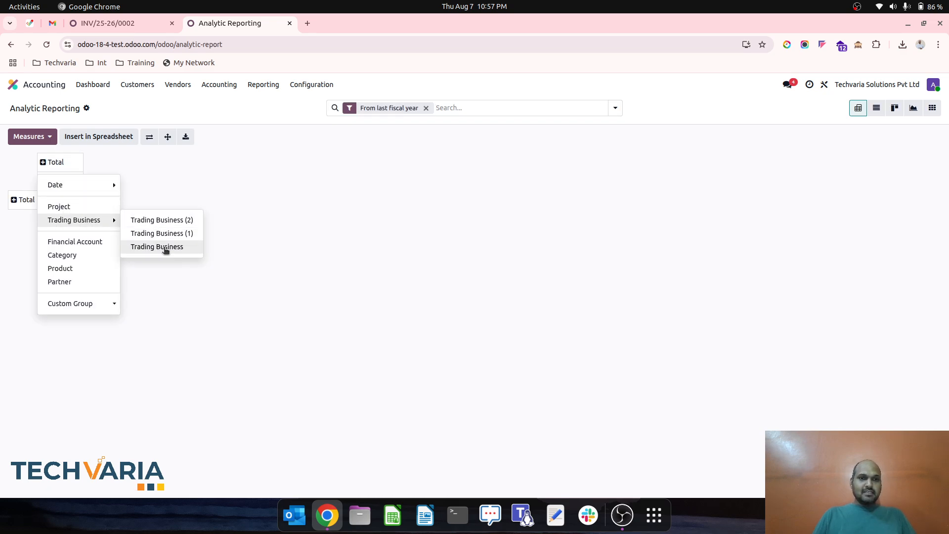
{"action": "left_click", "coordinate": [163, 247]}
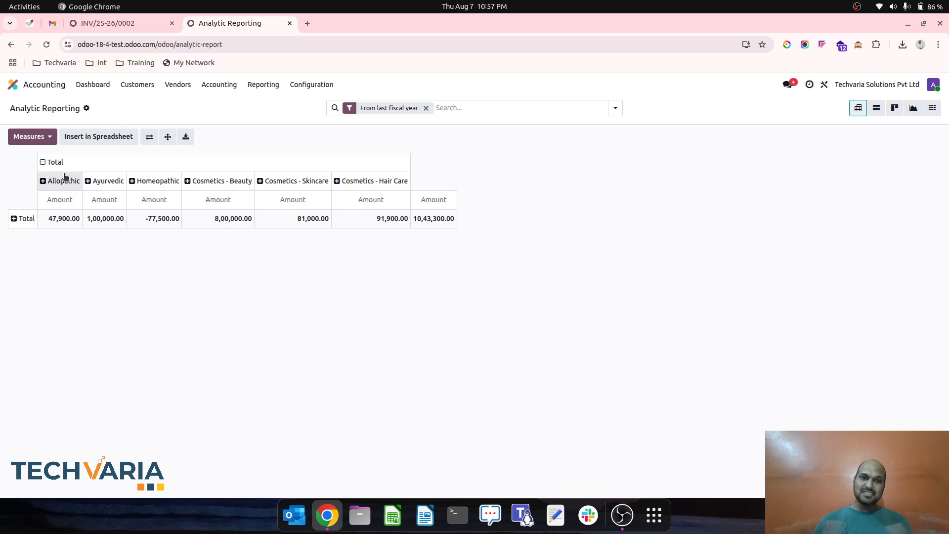
{"action": "left_click", "coordinate": [49, 162]}
{"action": "left_click", "coordinate": [48, 163]}
{"action": "mouse_move", "coordinate": [94, 220]}
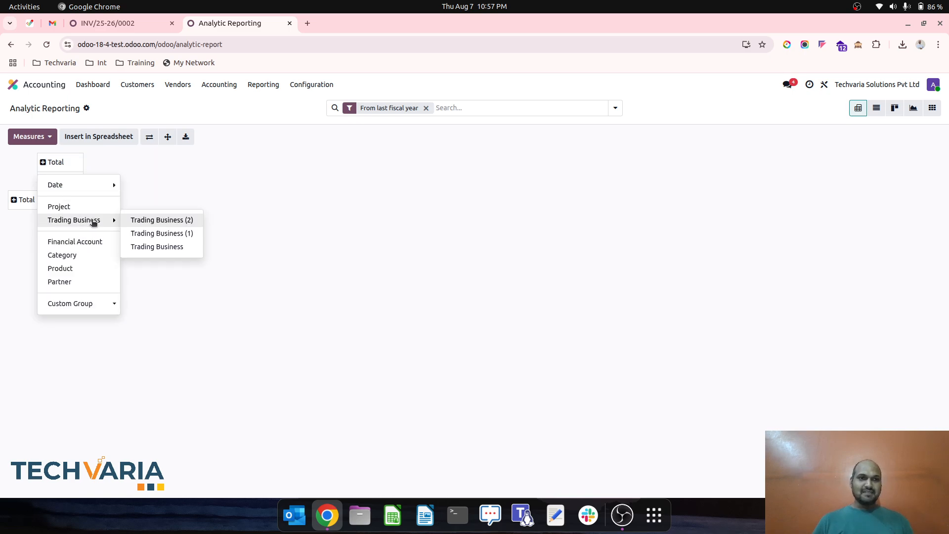
{"action": "left_click", "coordinate": [146, 246]}
- Regroup the analytic report's columns by Trading Business (2) and split the Trading Business column by Trading Business (1)
{"action": "left_click", "coordinate": [51, 163]}
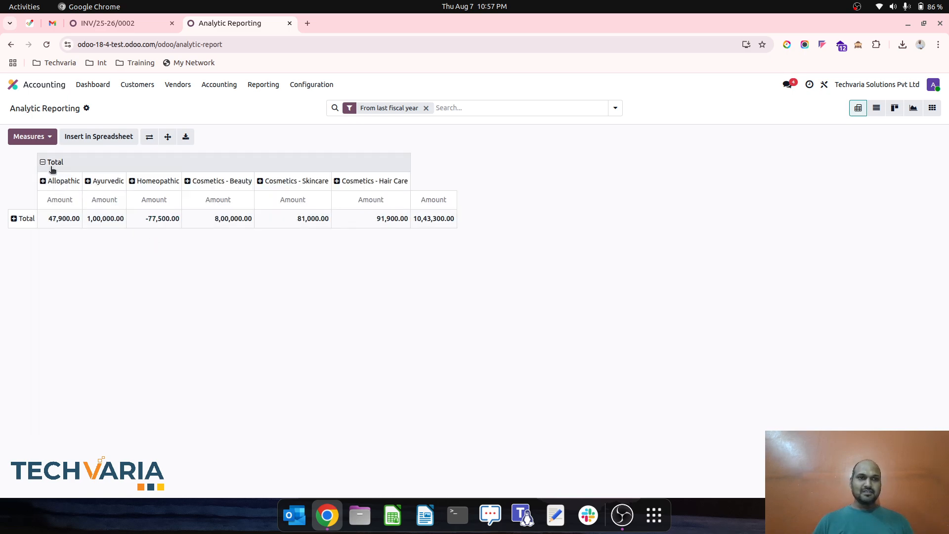
{"action": "left_click", "coordinate": [51, 163]}
{"action": "mouse_move", "coordinate": [99, 220]}
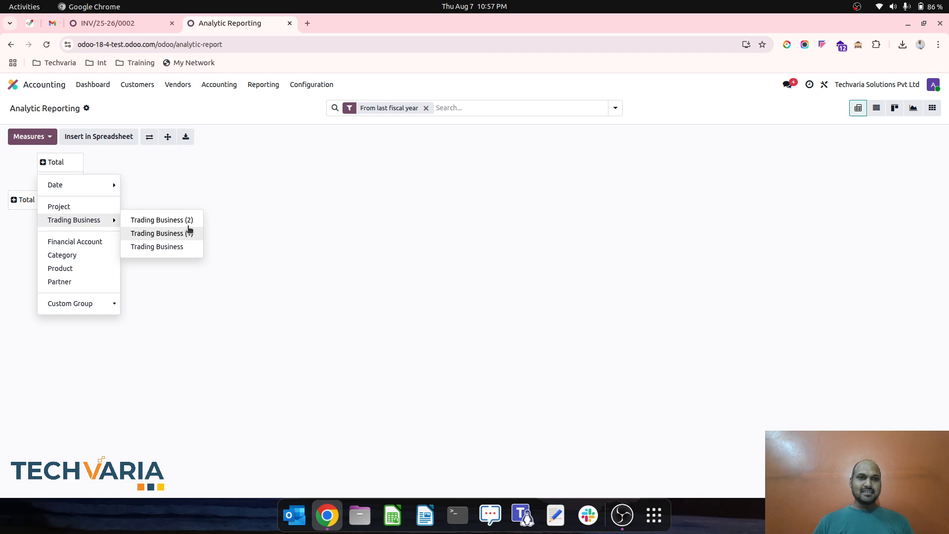
{"action": "left_click", "coordinate": [187, 228]}
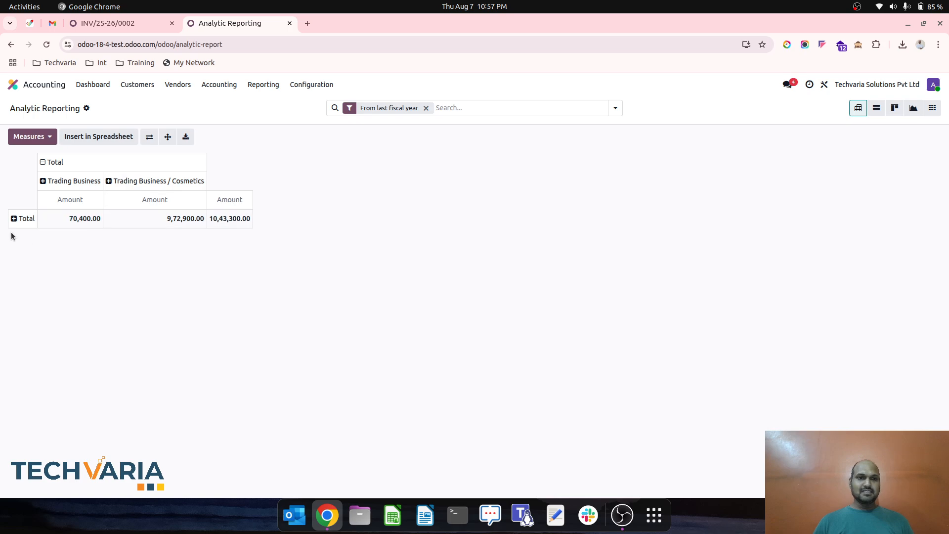
{"action": "left_click", "coordinate": [54, 181]}
{"action": "mouse_move", "coordinate": [103, 238]}
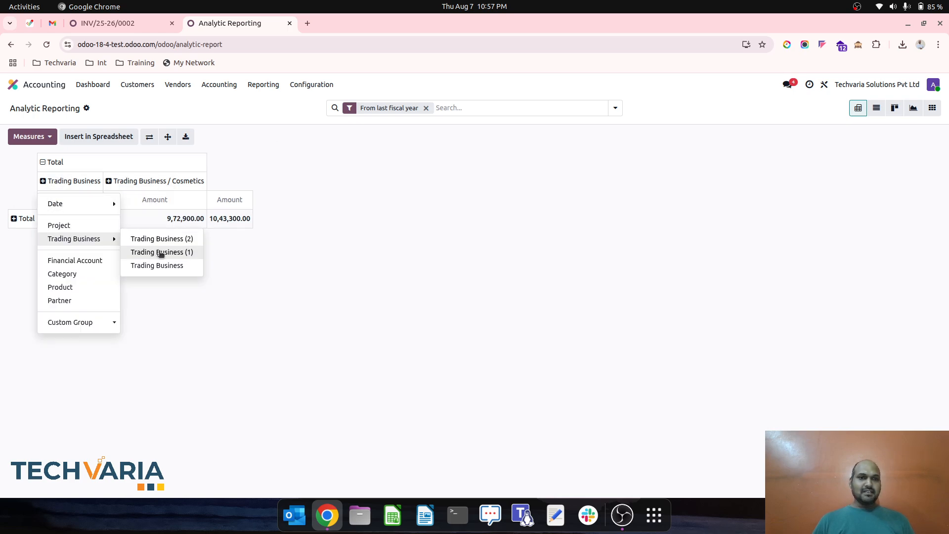
{"action": "left_click", "coordinate": [159, 251]}
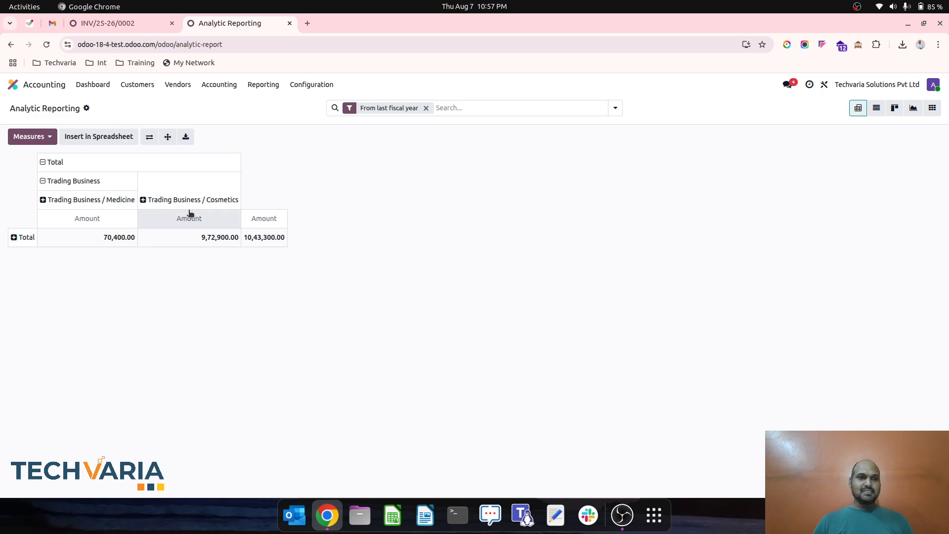
- Break the analytic report's total row down by the Trading Business analytic accounts
{"action": "left_click", "coordinate": [15, 237]}
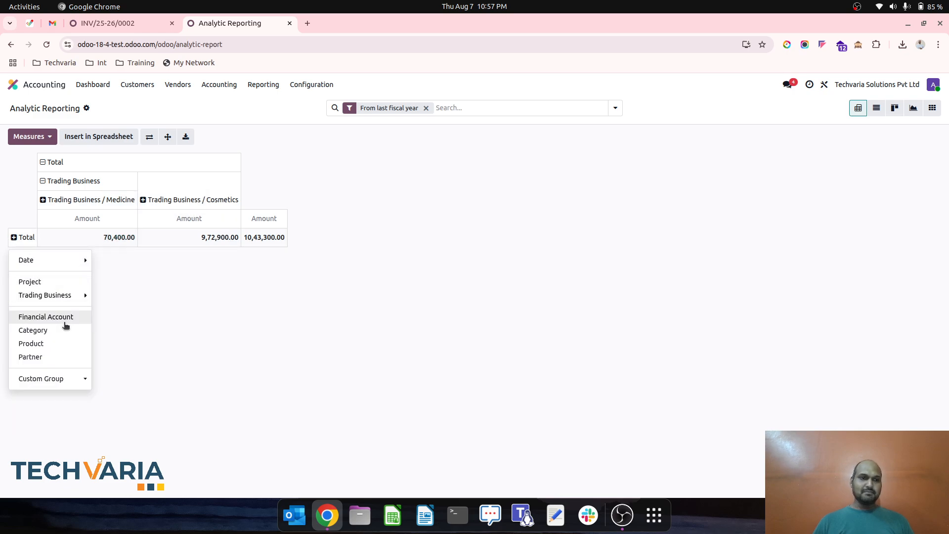
{"action": "mouse_move", "coordinate": [83, 295]}
{"action": "left_click", "coordinate": [127, 322]}
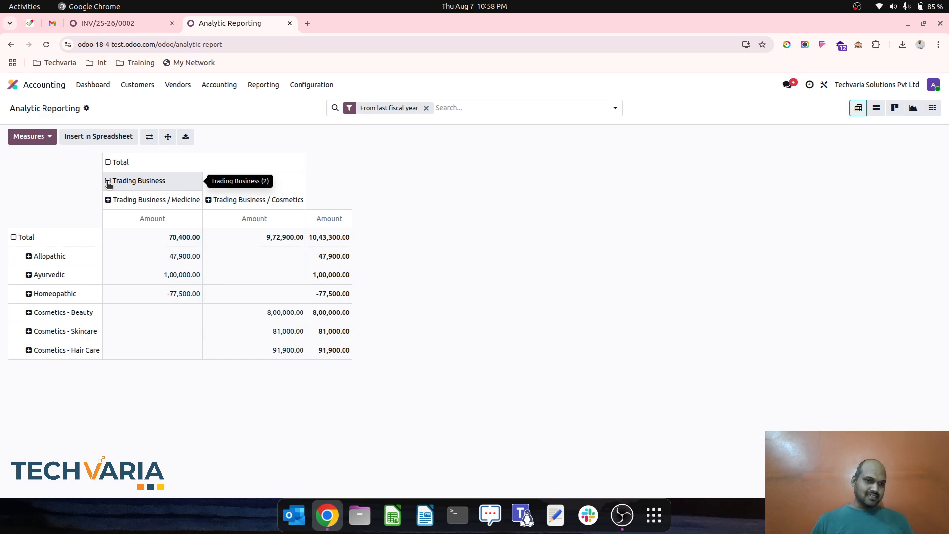
- Open the Profit and Loss report and filter it by the Trading Business analytic plan
{"action": "left_click", "coordinate": [266, 86]}
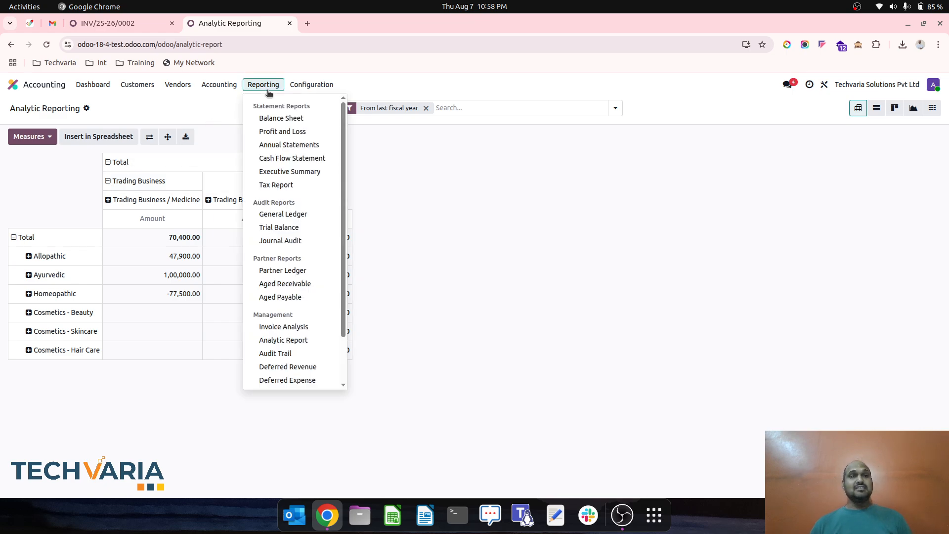
{"action": "left_click", "coordinate": [276, 131]}
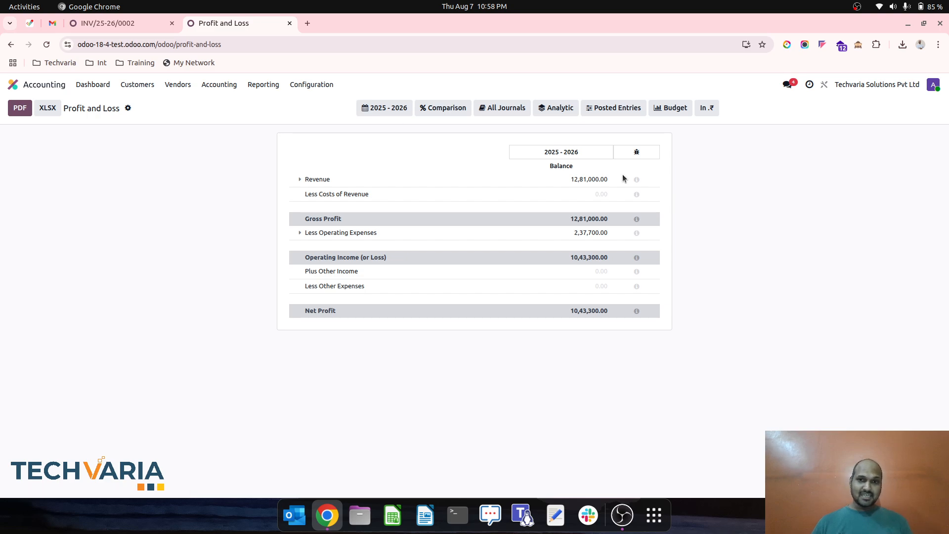
{"action": "left_click", "coordinate": [556, 108]}
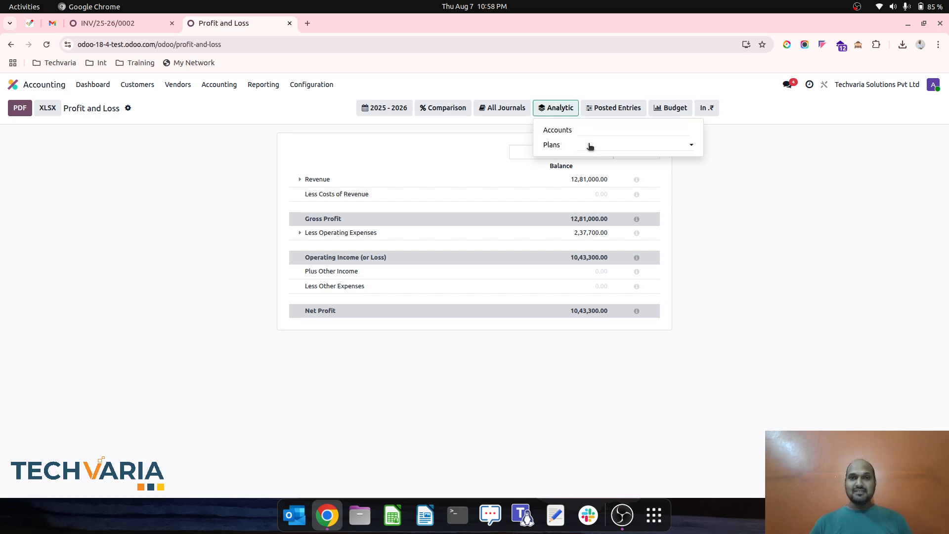
{"action": "left_click", "coordinate": [591, 147]}
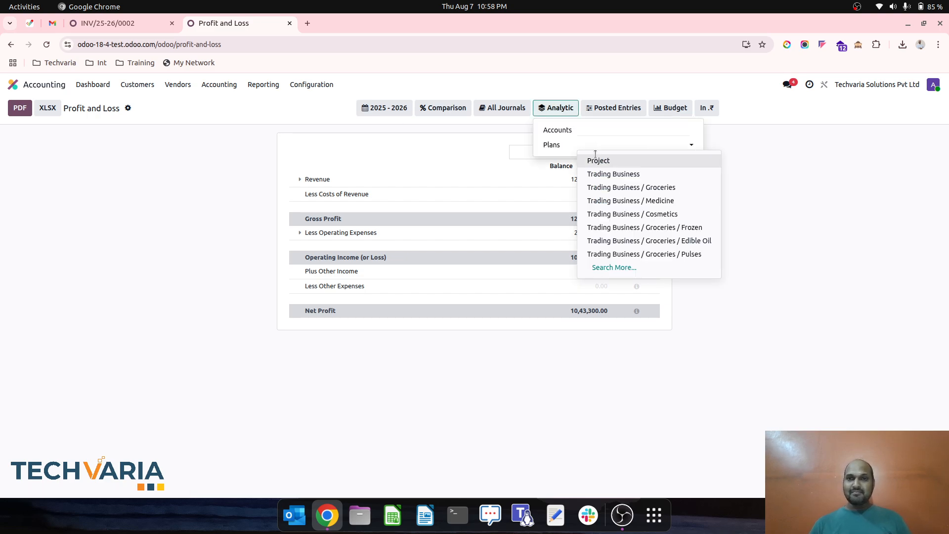
{"action": "left_click", "coordinate": [613, 174]}
{"action": "left_click", "coordinate": [739, 247]}
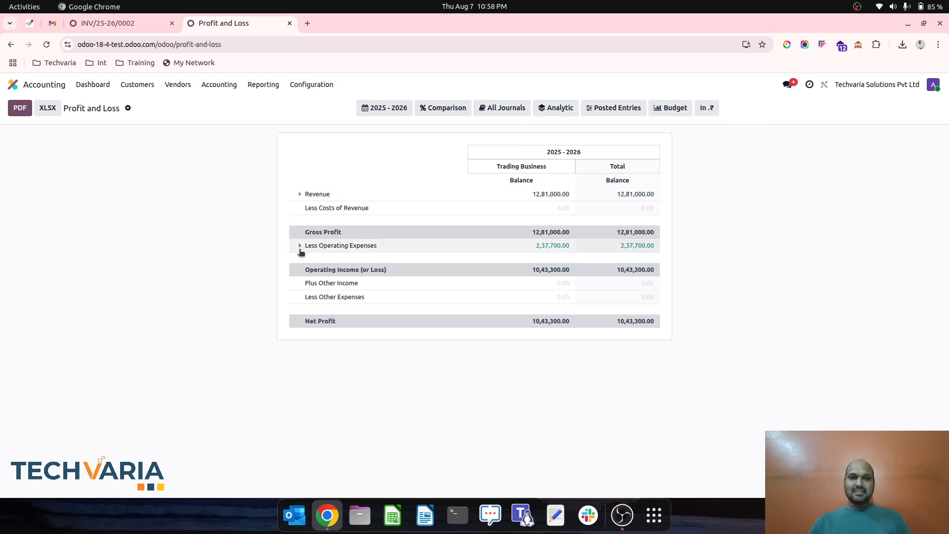
- Expand the Less Operating Expenses and Revenue sections to their account lines
{"action": "left_click", "coordinate": [299, 246]}
{"action": "left_click", "coordinate": [299, 194]}
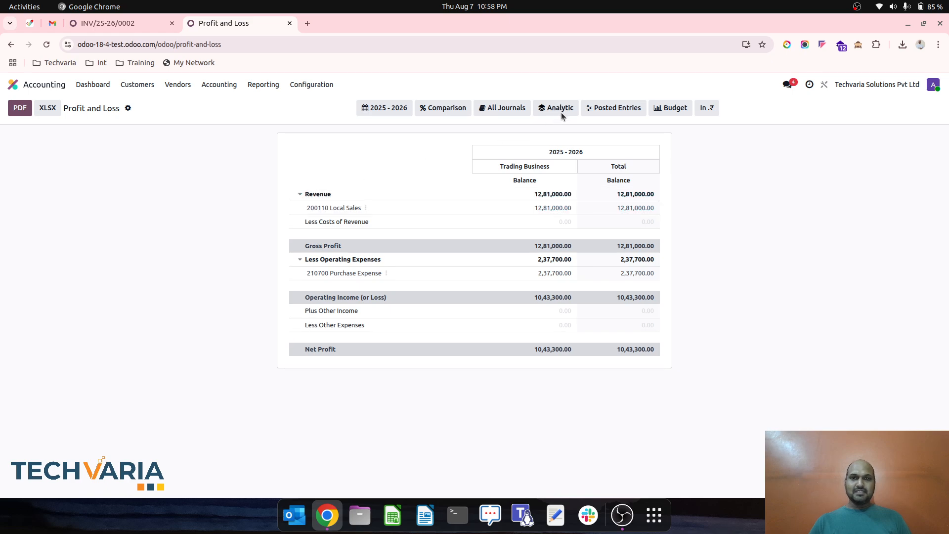
- Add the Medicines and Allopathic analytic accounts as columns in the Profit and Loss report
{"action": "left_click", "coordinate": [559, 109]}
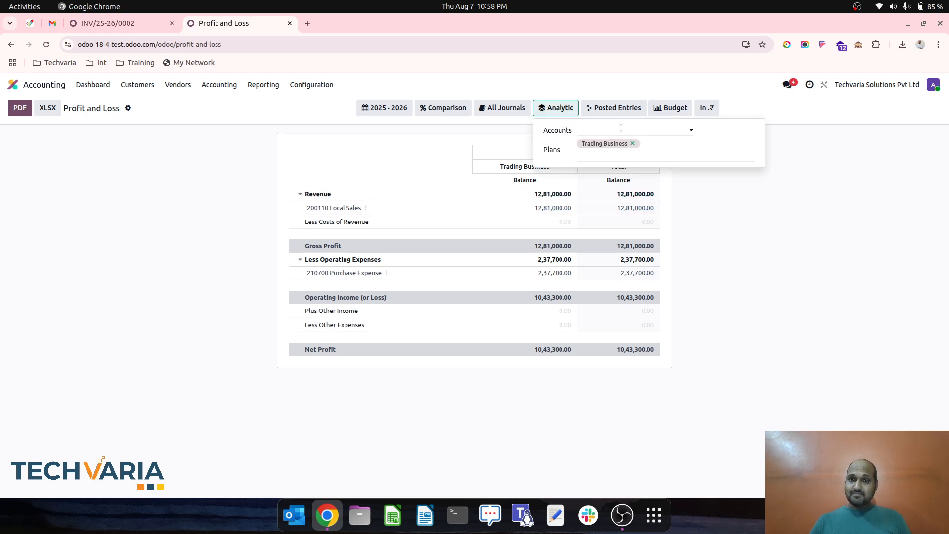
{"action": "left_click", "coordinate": [621, 127]}
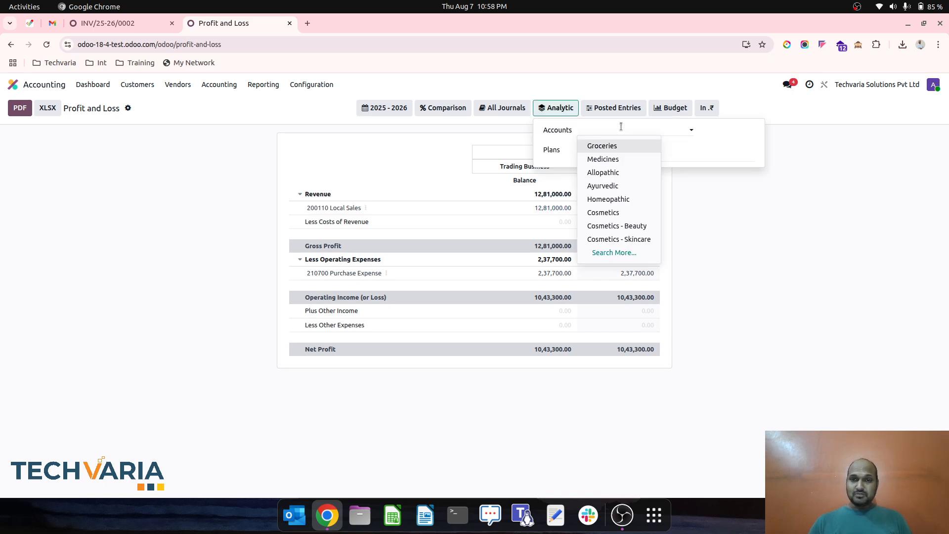
{"action": "left_click", "coordinate": [626, 252]}
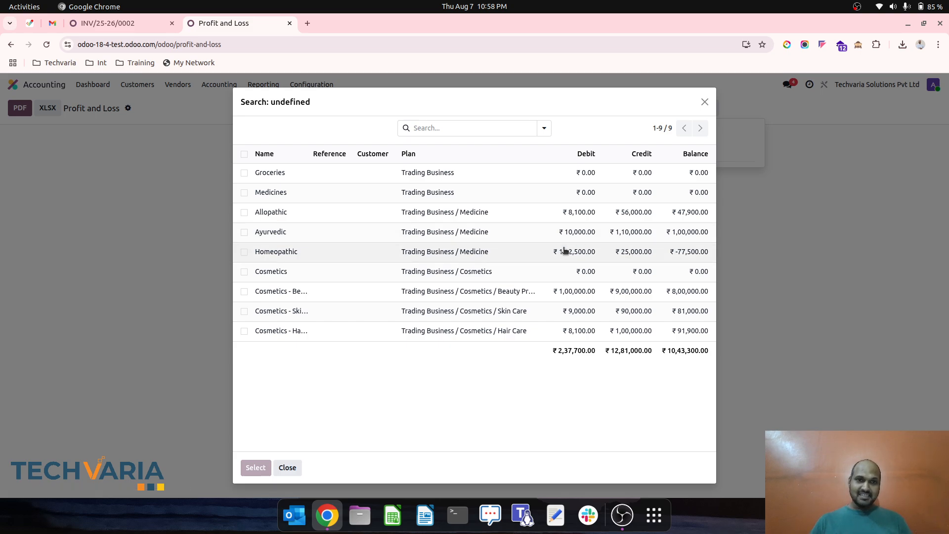
{"action": "left_click", "coordinate": [244, 193]}
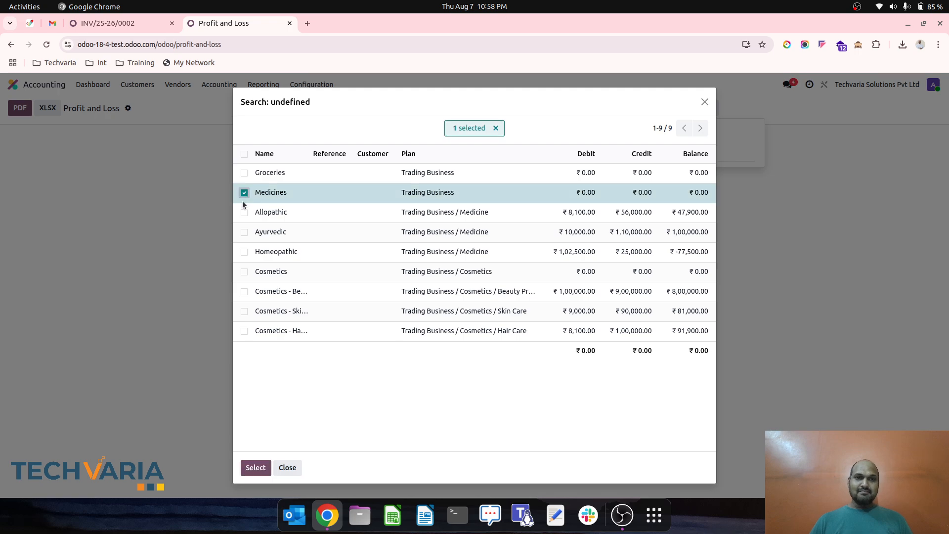
{"action": "left_click", "coordinate": [244, 212]}
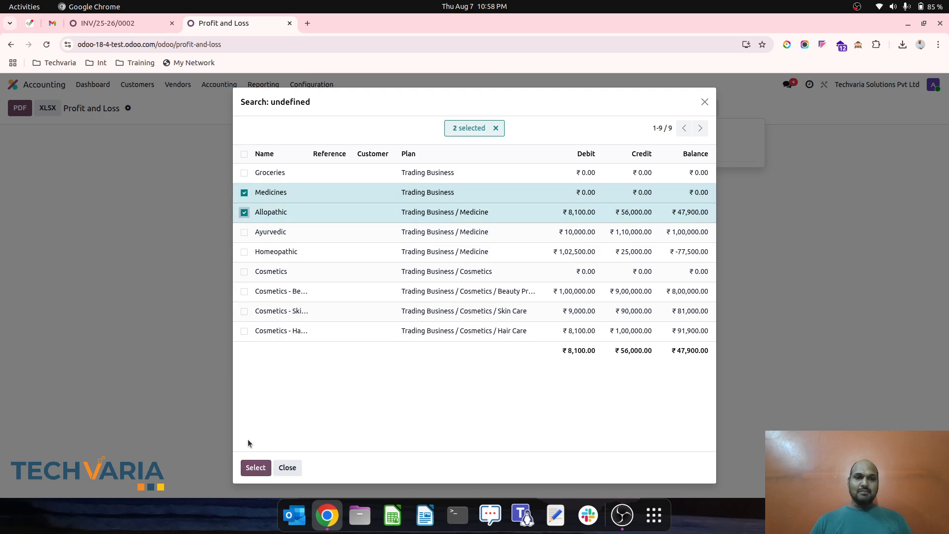
{"action": "left_click", "coordinate": [255, 468]}
{"action": "left_click", "coordinate": [808, 228]}
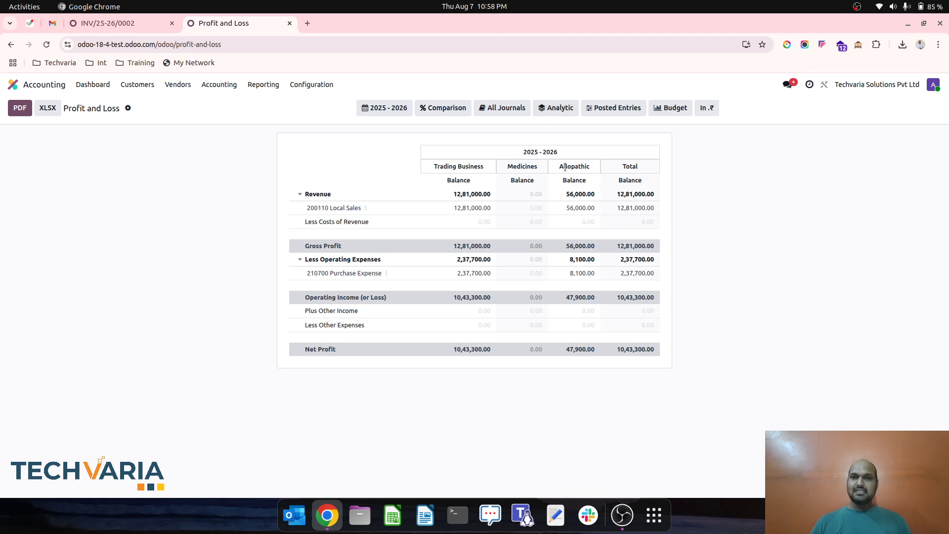
- Remove the Allopathic and Medicines accounts from the Profit and Loss report's analytic filter
{"action": "left_click", "coordinate": [591, 108]}
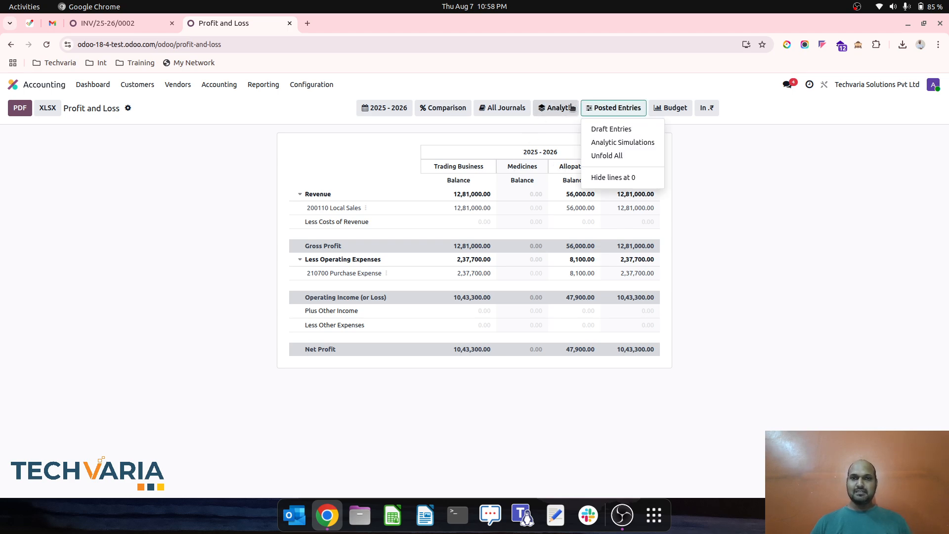
{"action": "left_click", "coordinate": [570, 107]}
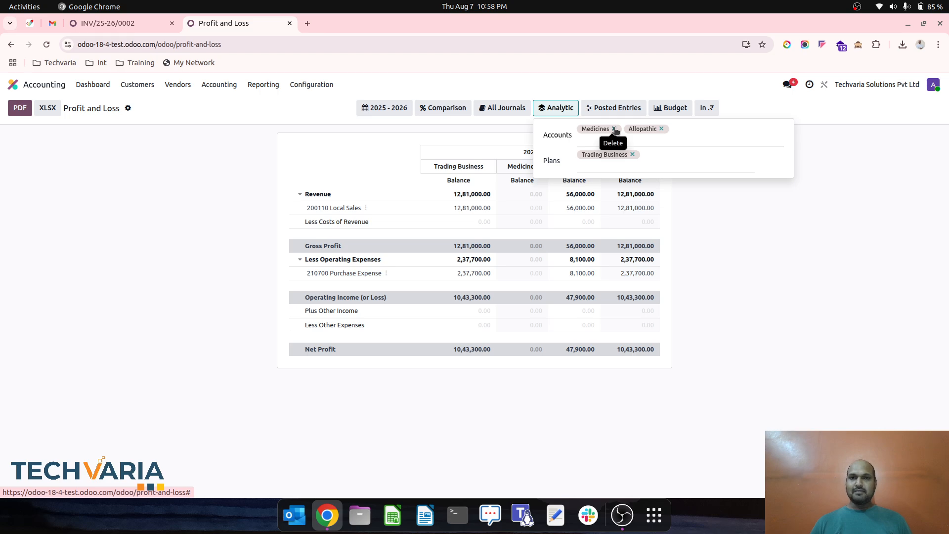
{"action": "left_click", "coordinate": [661, 128]}
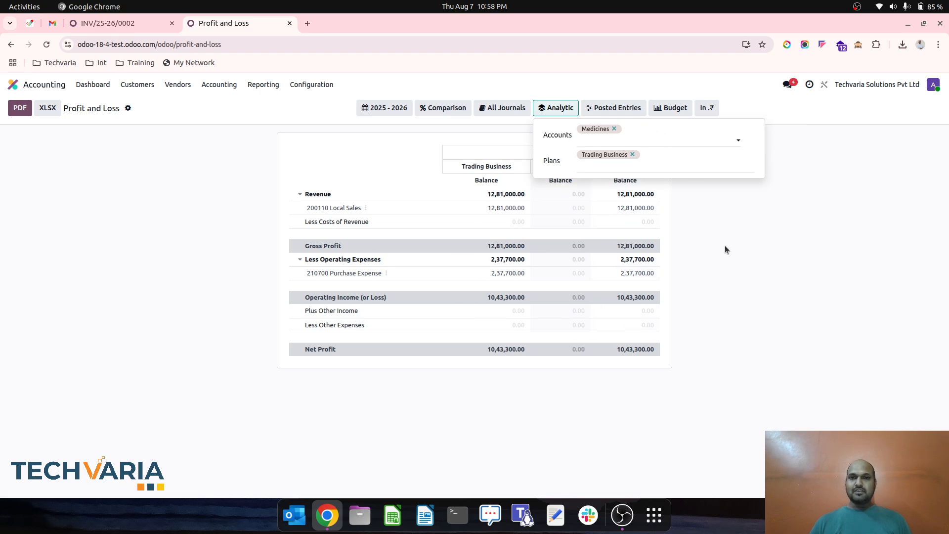
{"action": "left_click", "coordinate": [715, 266]}
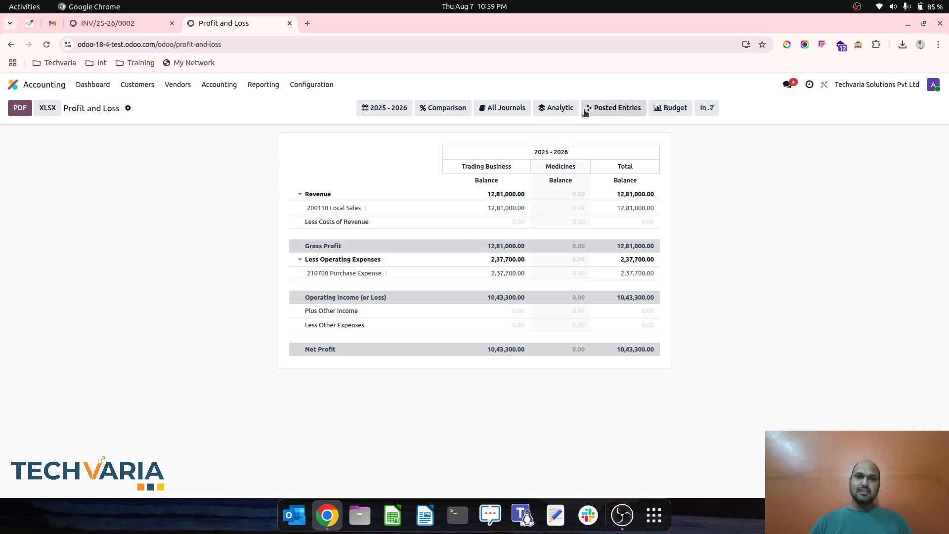
{"action": "left_click", "coordinate": [586, 110]}
{"action": "left_click", "coordinate": [558, 108]}
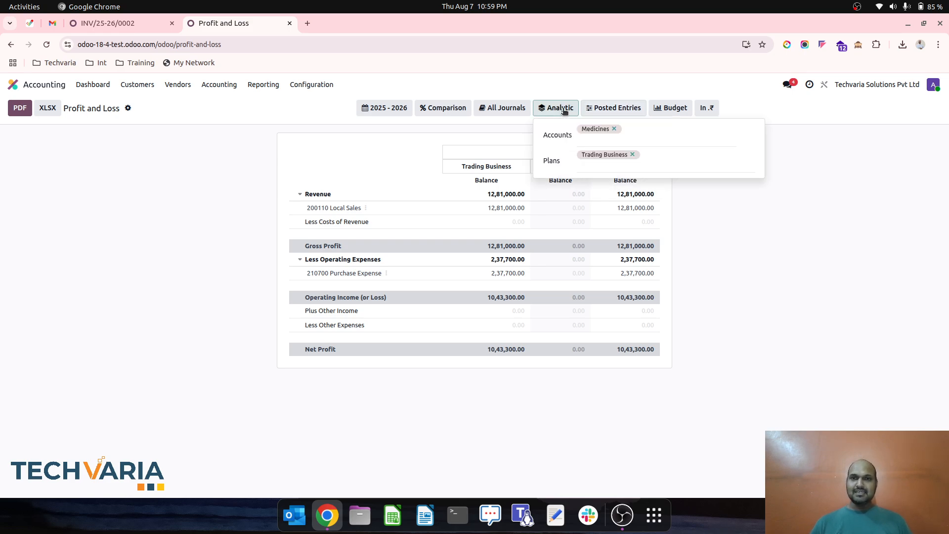
{"action": "left_click", "coordinate": [614, 129]}
- Add the Trading Business / Medicine and Trading Business / Cosmetics plans to the Profit and Loss report's analytic filter
{"action": "left_click", "coordinate": [635, 156]}
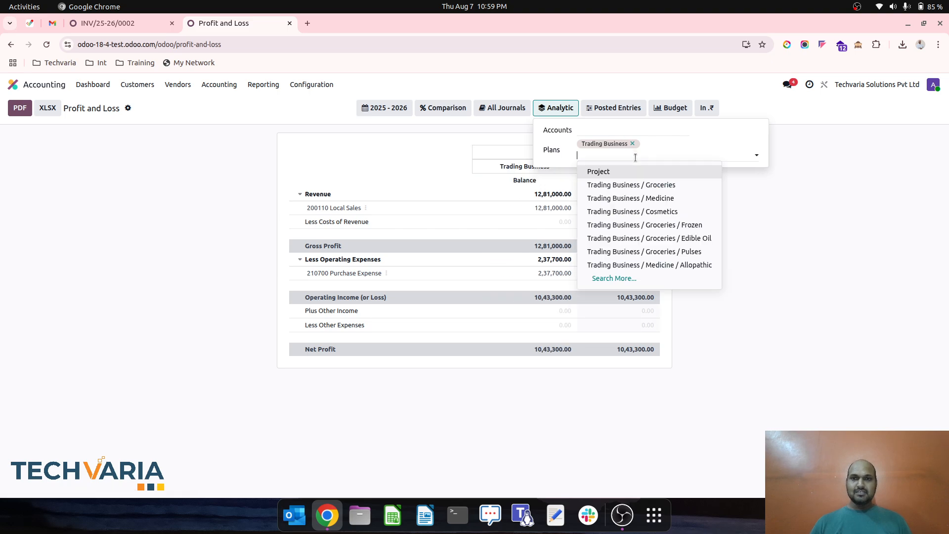
{"action": "left_click", "coordinate": [636, 198]}
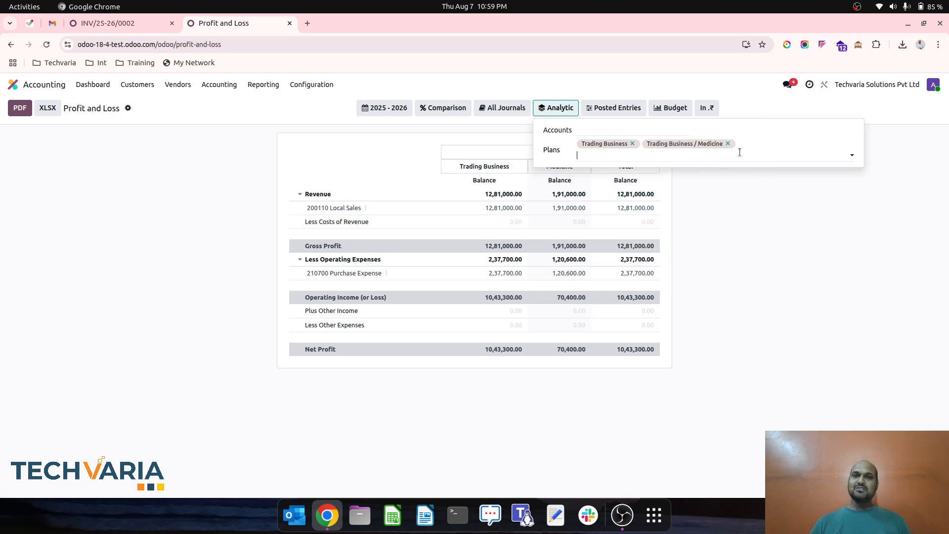
{"action": "left_click", "coordinate": [740, 152]}
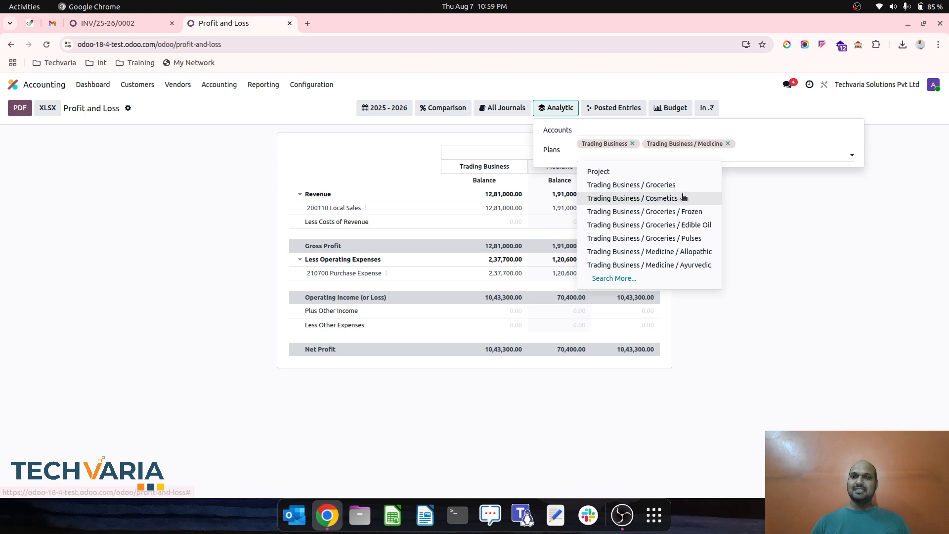
{"action": "left_click", "coordinate": [683, 198]}
{"action": "left_click", "coordinate": [768, 263]}
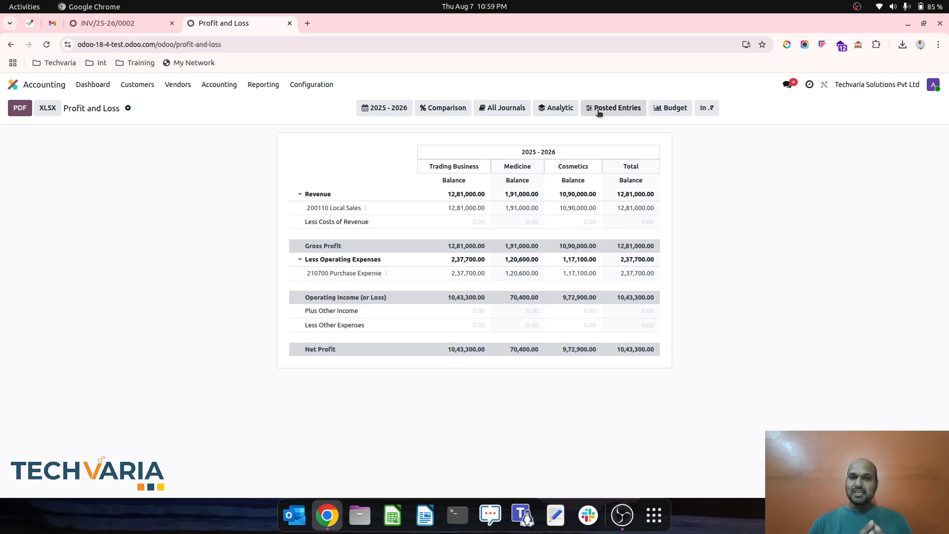
- Remove the Trading Business / Cosmetics and Trading Business / Medicine plans from the analytic filter
{"action": "left_click", "coordinate": [599, 113]}
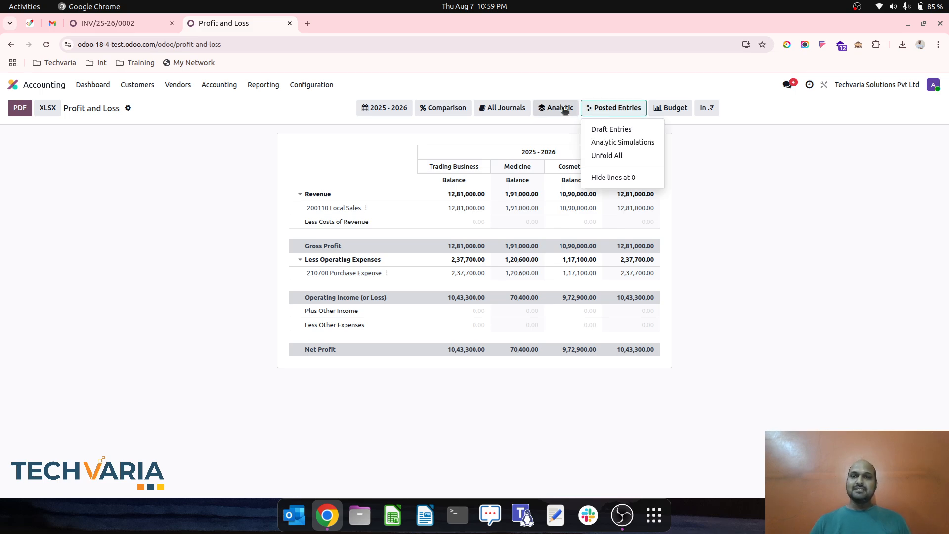
{"action": "left_click", "coordinate": [563, 107]}
{"action": "left_click", "coordinate": [564, 107]}
{"action": "left_click", "coordinate": [564, 107]}
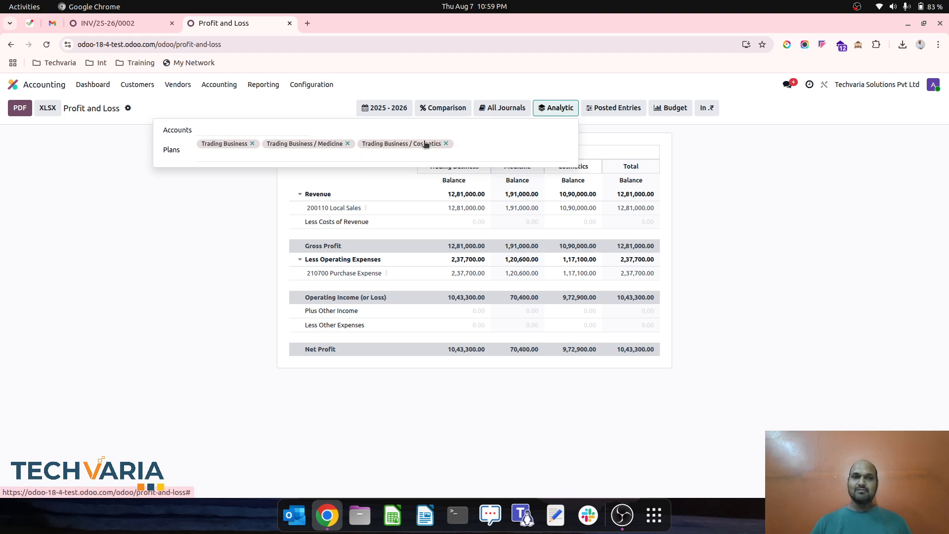
{"action": "left_click", "coordinate": [445, 144]}
{"action": "left_click", "coordinate": [440, 143]}
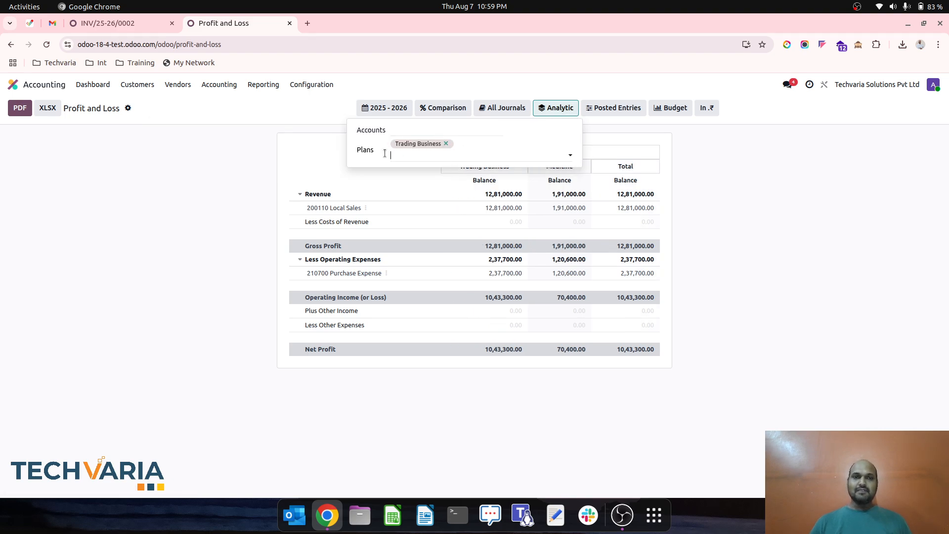
- Replace the Trading Business plan in the Profit and Loss report's analytic filter with the Cosmetics - Beauty and Cosmetics - Hair Care accounts
{"action": "left_click", "coordinate": [445, 143]}
{"action": "left_click", "coordinate": [468, 130]}
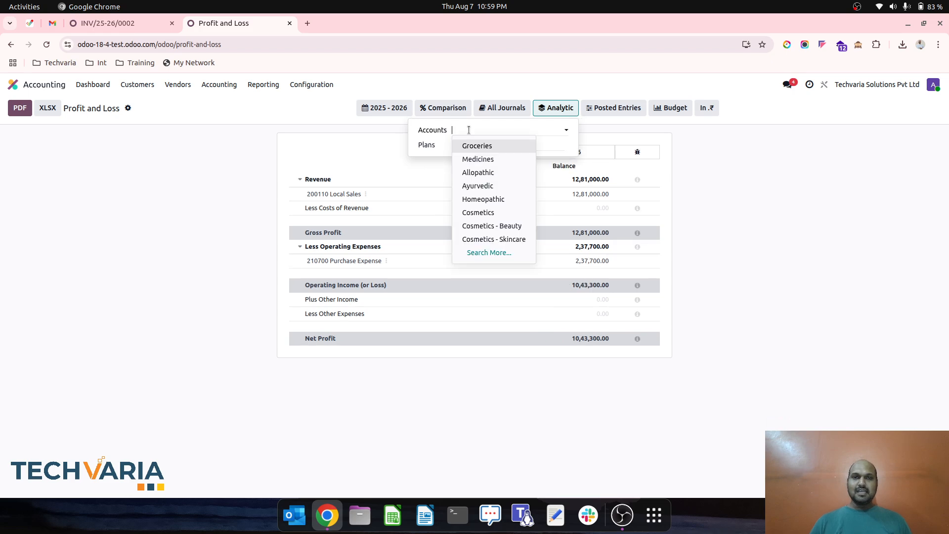
{"action": "left_click", "coordinate": [512, 226]}
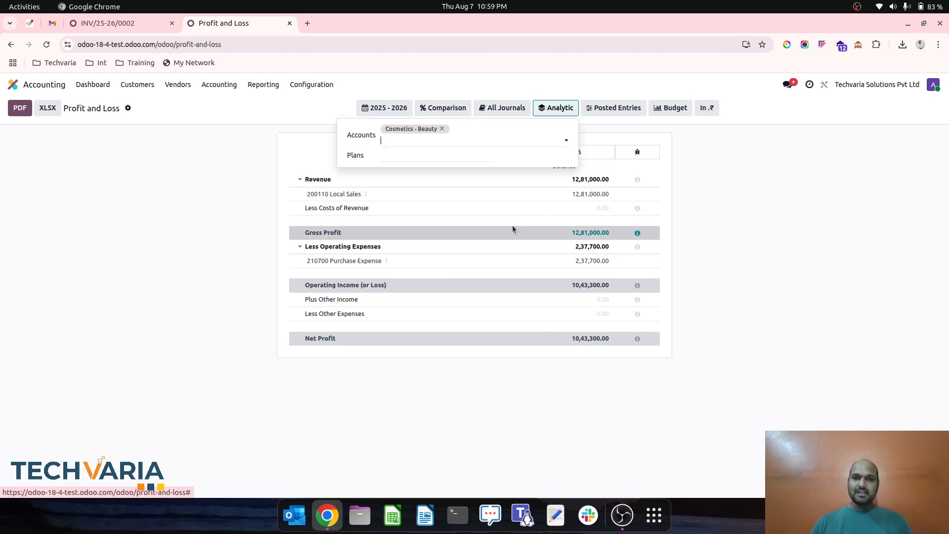
{"action": "left_click", "coordinate": [480, 135]}
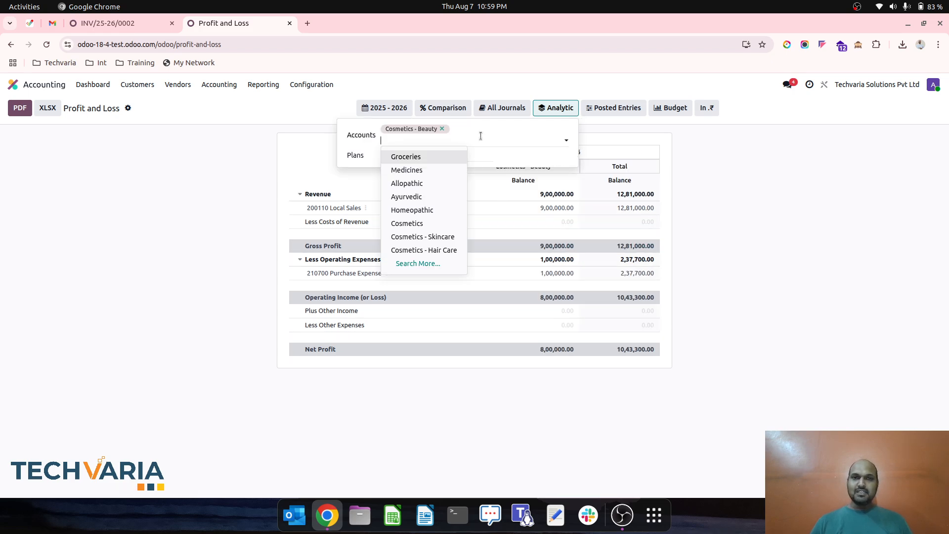
{"action": "left_click", "coordinate": [454, 251]}
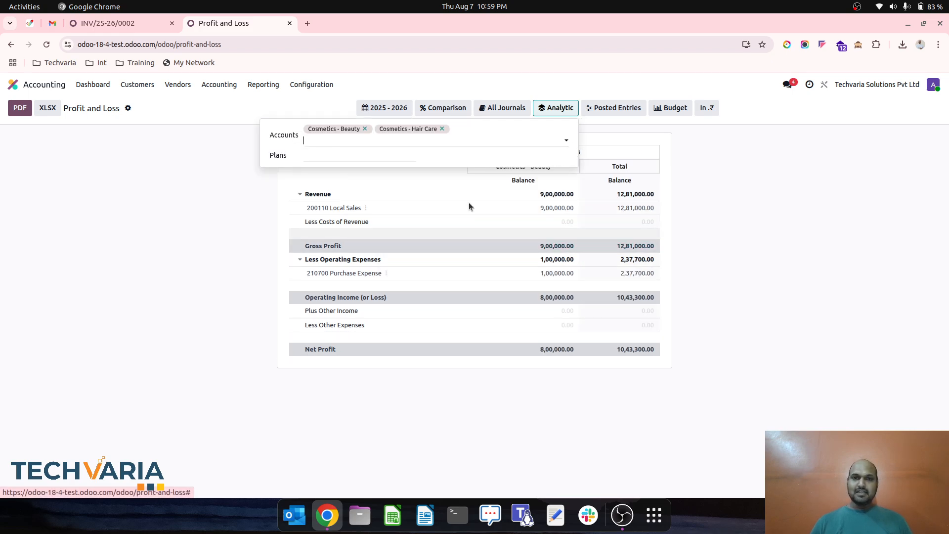
- Add the Homeopathic and Ayurvedic analytic accounts to the Profit and Loss report's analytic filter and close the filter
{"action": "left_click", "coordinate": [484, 136]}
{"action": "type", "text": "hom"}
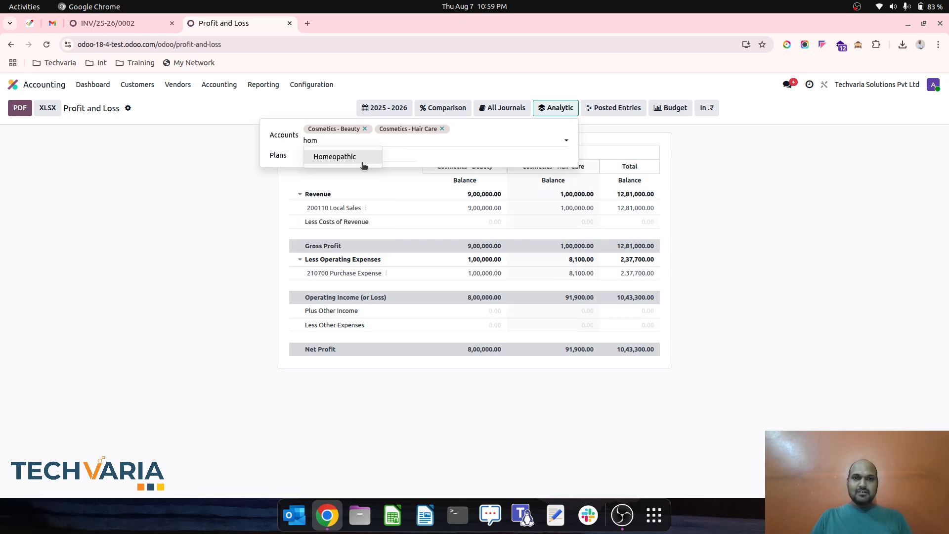
{"action": "left_click", "coordinate": [380, 157]}
{"action": "left_click", "coordinate": [267, 140]}
{"action": "type", "text": "ayu"}
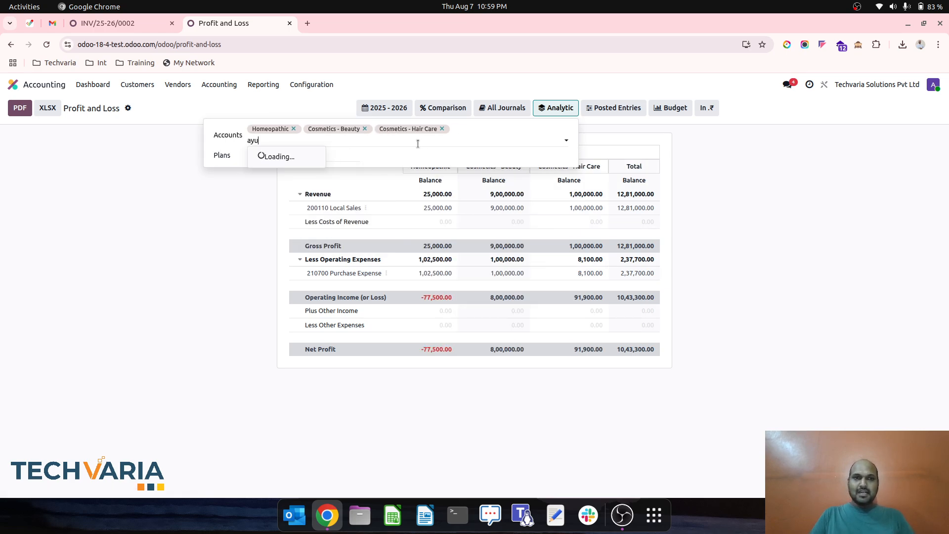
{"action": "left_click", "coordinate": [305, 157]}
{"action": "left_click", "coordinate": [777, 291]}
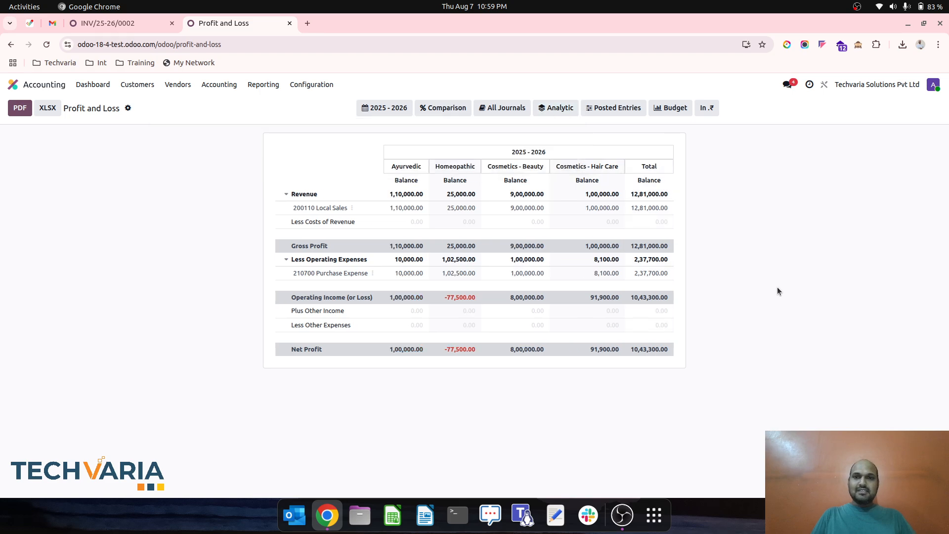